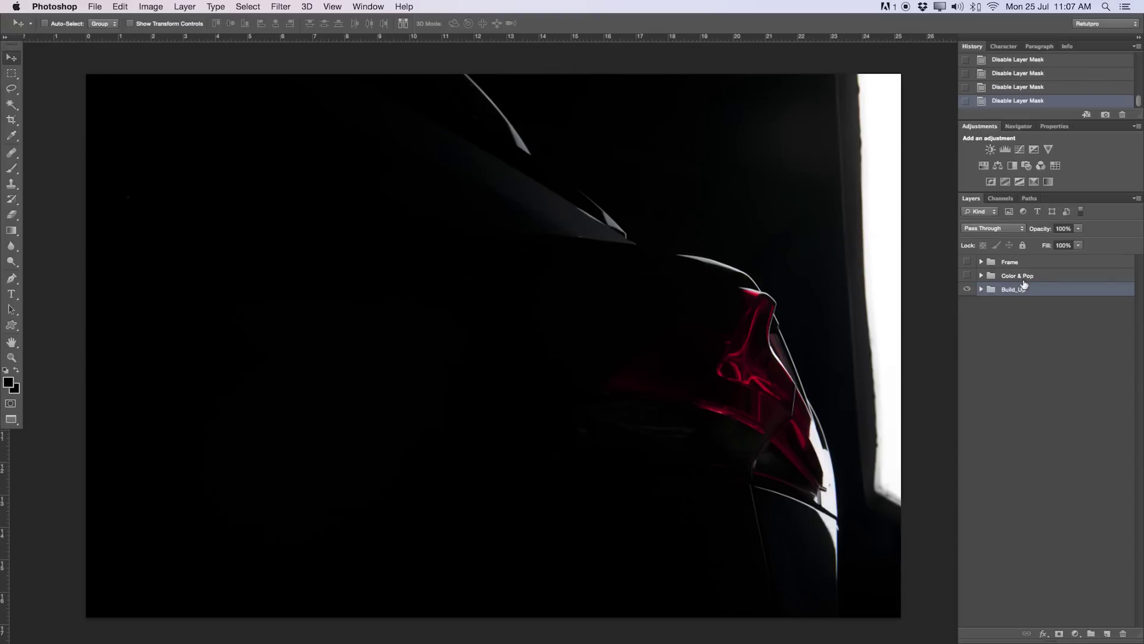
Expand the Build_Up group and hide Layers 8, 7, 5, 0 and 1, leaving Layer 2 visible.
{"action": "left_click", "coordinate": [981, 289]}
{"action": "left_click", "coordinate": [981, 289]}
{"action": "left_click", "coordinate": [981, 289]}
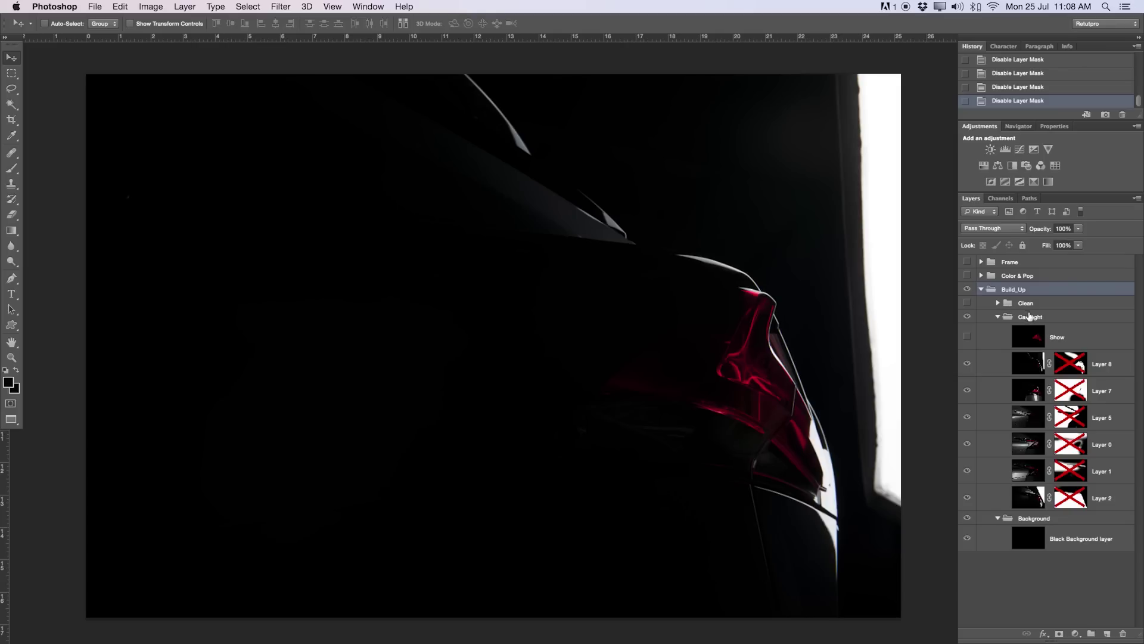
{"action": "left_click", "coordinate": [967, 363]}
{"action": "left_click", "coordinate": [967, 390]}
{"action": "left_click", "coordinate": [967, 417]}
{"action": "left_click", "coordinate": [967, 444]}
{"action": "left_click", "coordinate": [967, 470]}
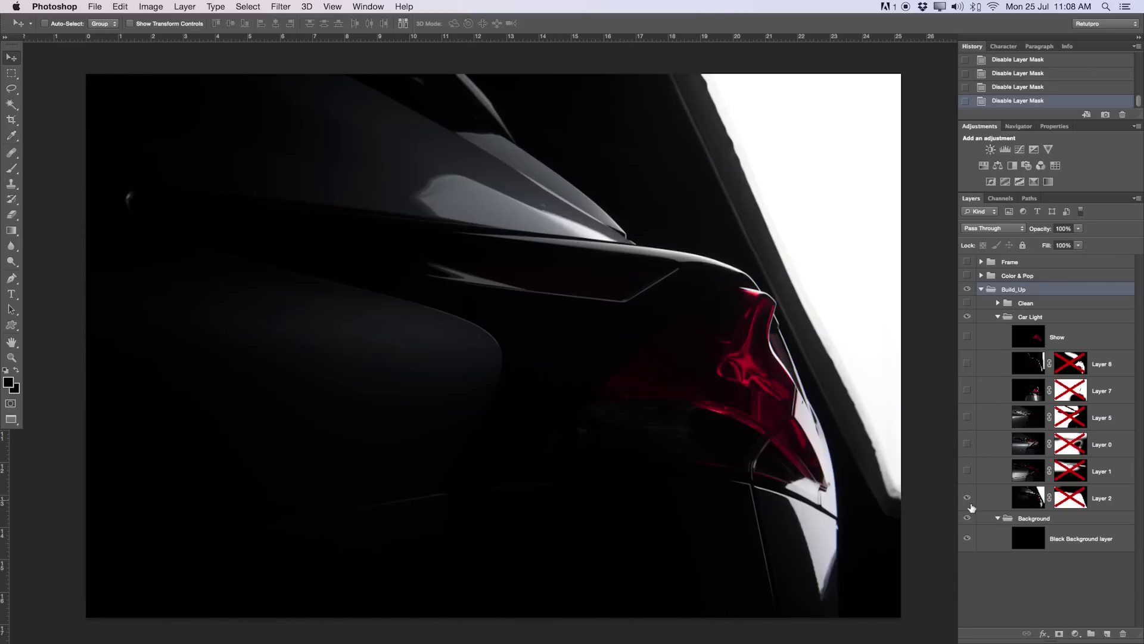
{"action": "left_click", "coordinate": [967, 498]}
{"action": "left_click", "coordinate": [967, 498]}
Toggle Layer 2 against the black background to compare, ending with Layer 2 active.
{"action": "left_click", "coordinate": [1096, 502]}
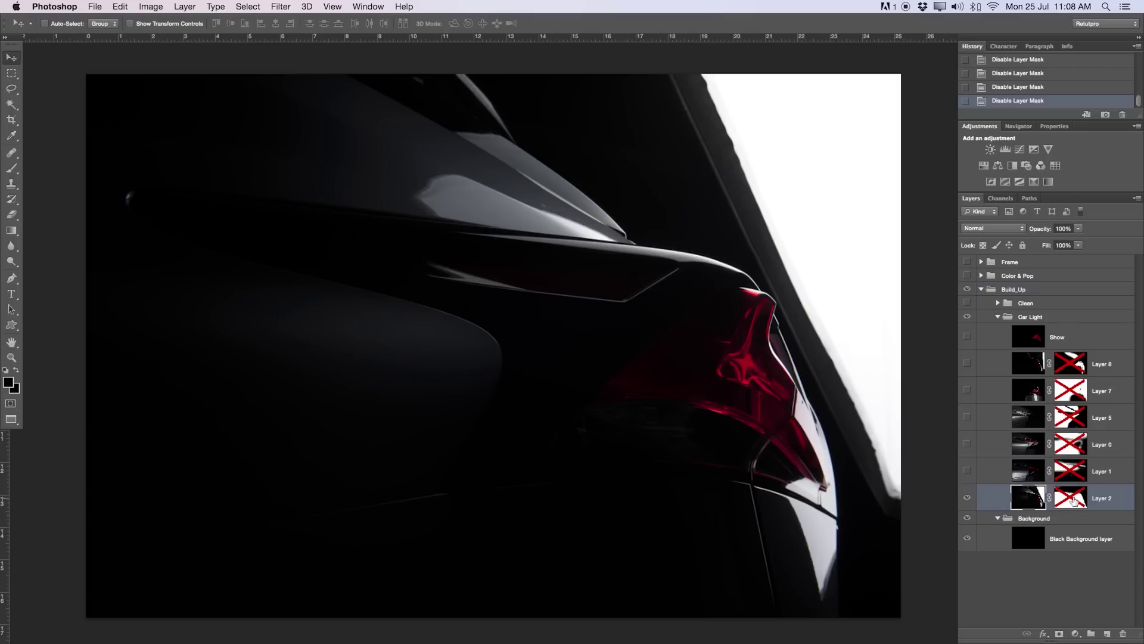
{"action": "left_click", "coordinate": [967, 499]}
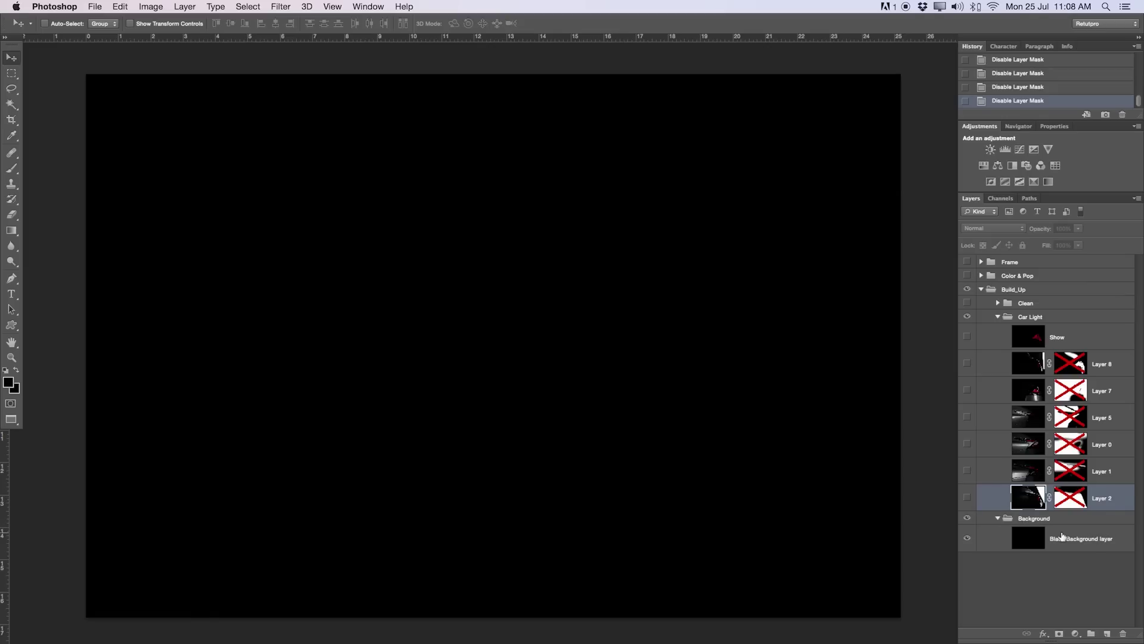
{"action": "left_click", "coordinate": [967, 498]}
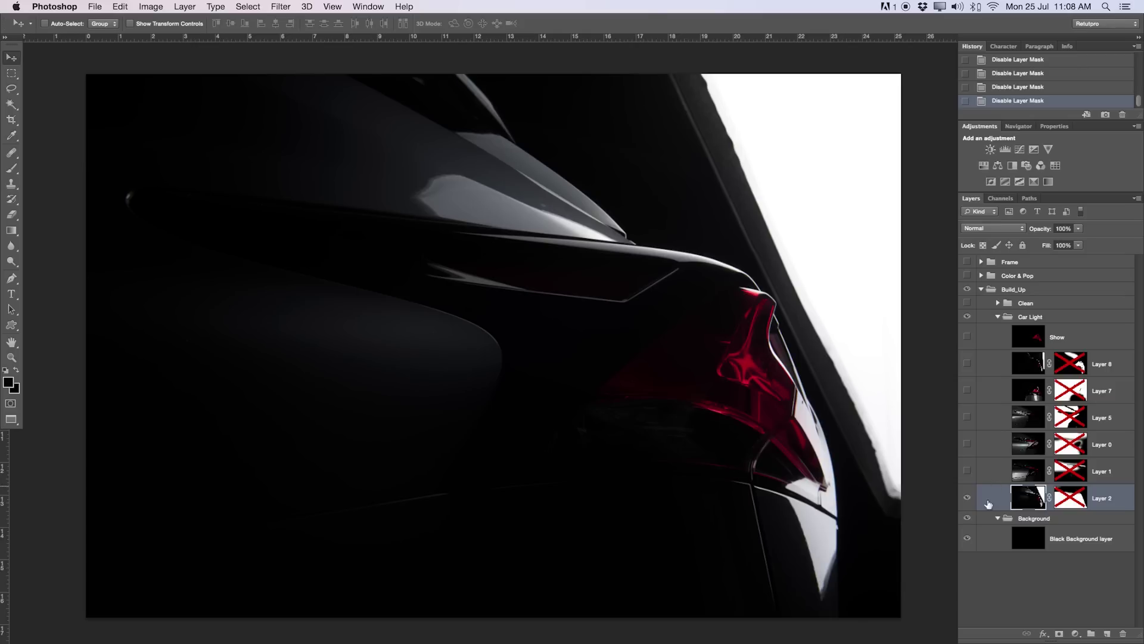
{"action": "left_click", "coordinate": [1084, 539]}
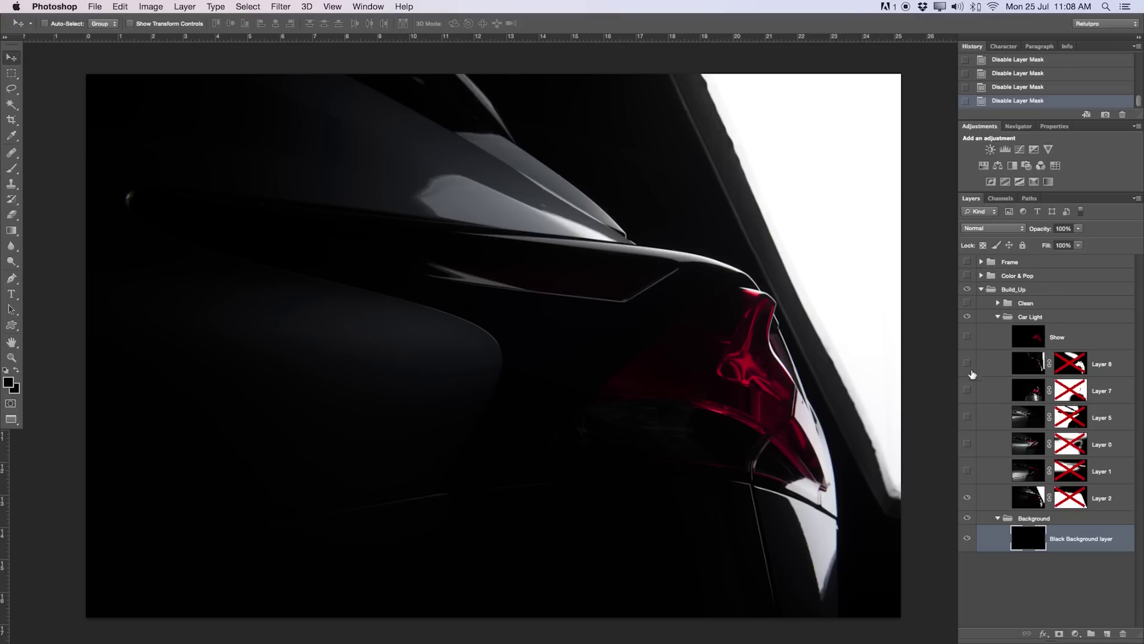
{"action": "left_click", "coordinate": [966, 497]}
{"action": "left_click", "coordinate": [1015, 501]}
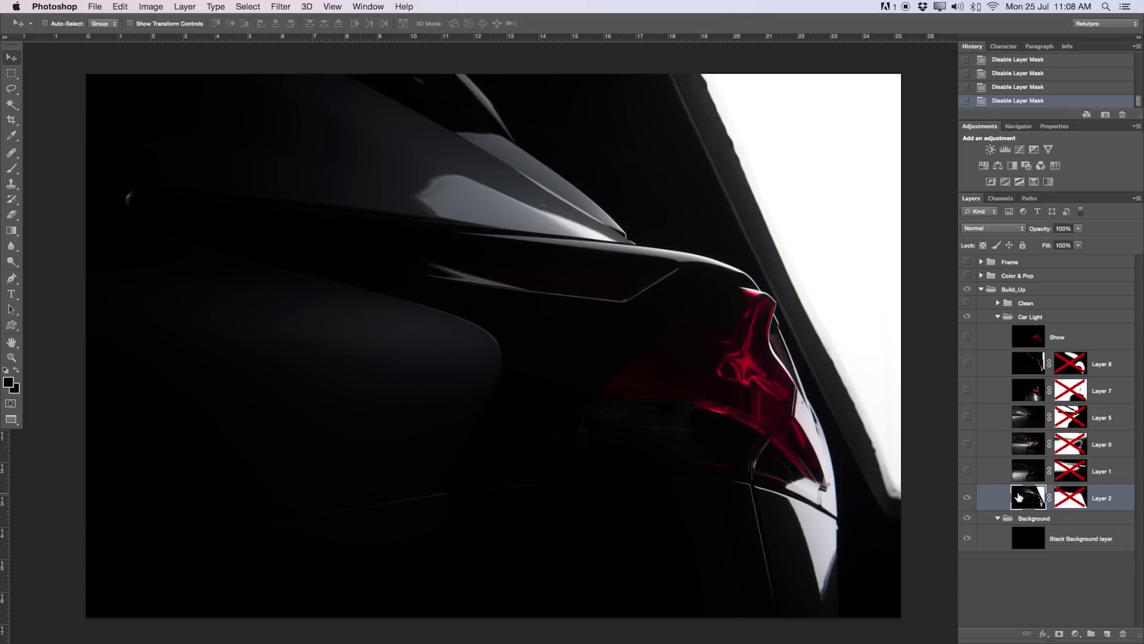
Try Lighten blending on Layer 2, then return it to Normal.
{"action": "left_click", "coordinate": [999, 232]}
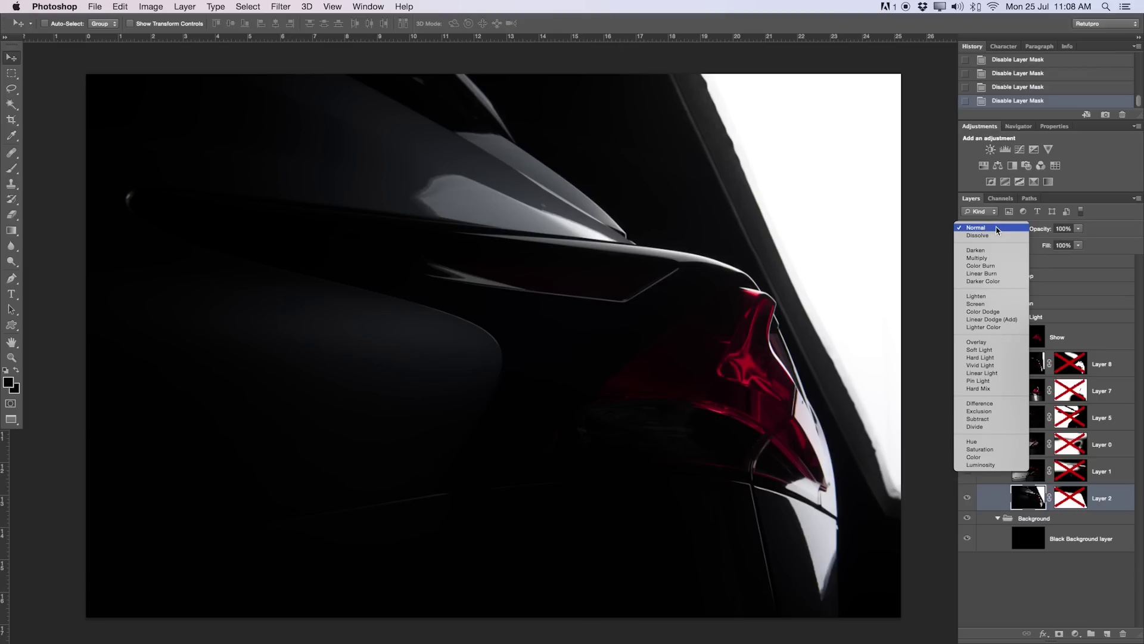
{"action": "left_click", "coordinate": [992, 298]}
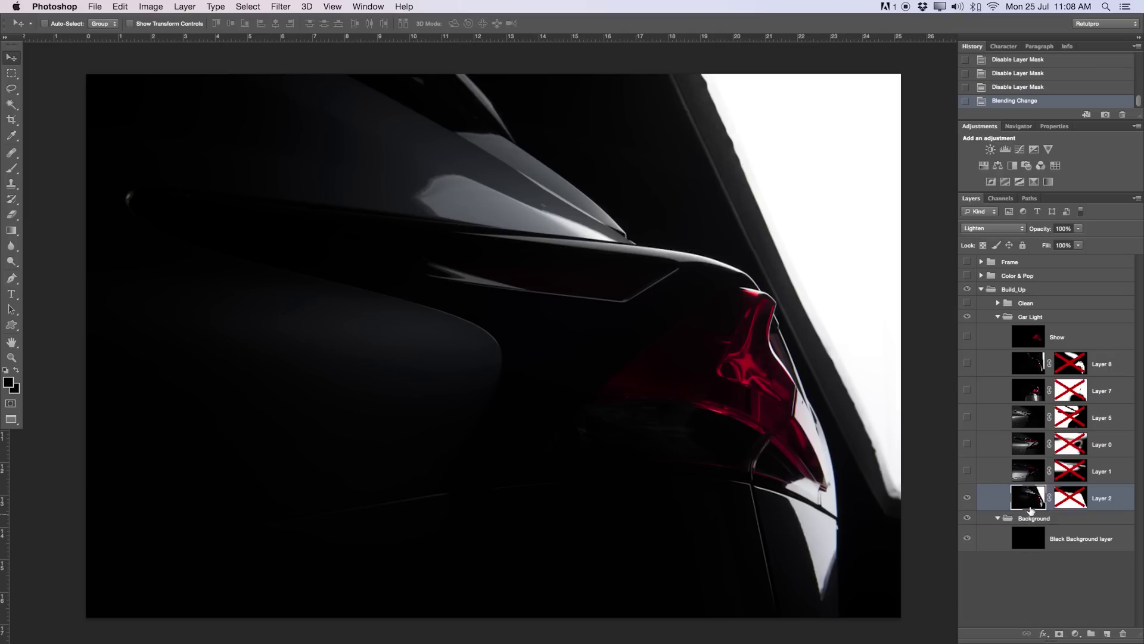
{"action": "left_click", "coordinate": [1006, 232]}
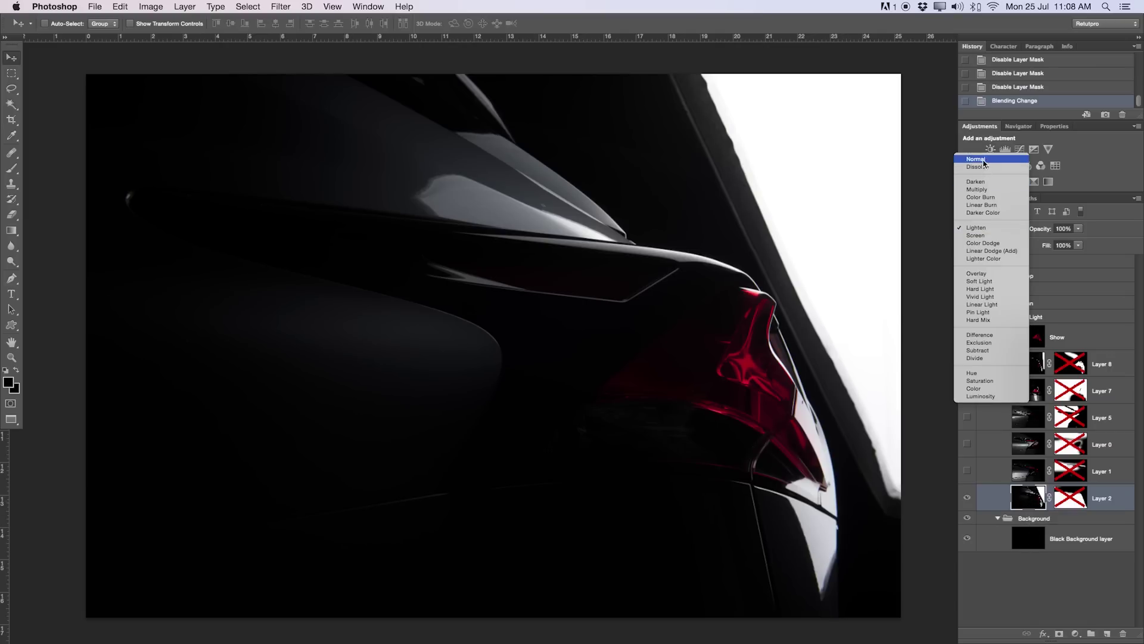
{"action": "left_click", "coordinate": [983, 159]}
Show Layer 1 with Lighten blending and toggle Layer 2 to compare the blend.
{"action": "left_click", "coordinate": [985, 474]}
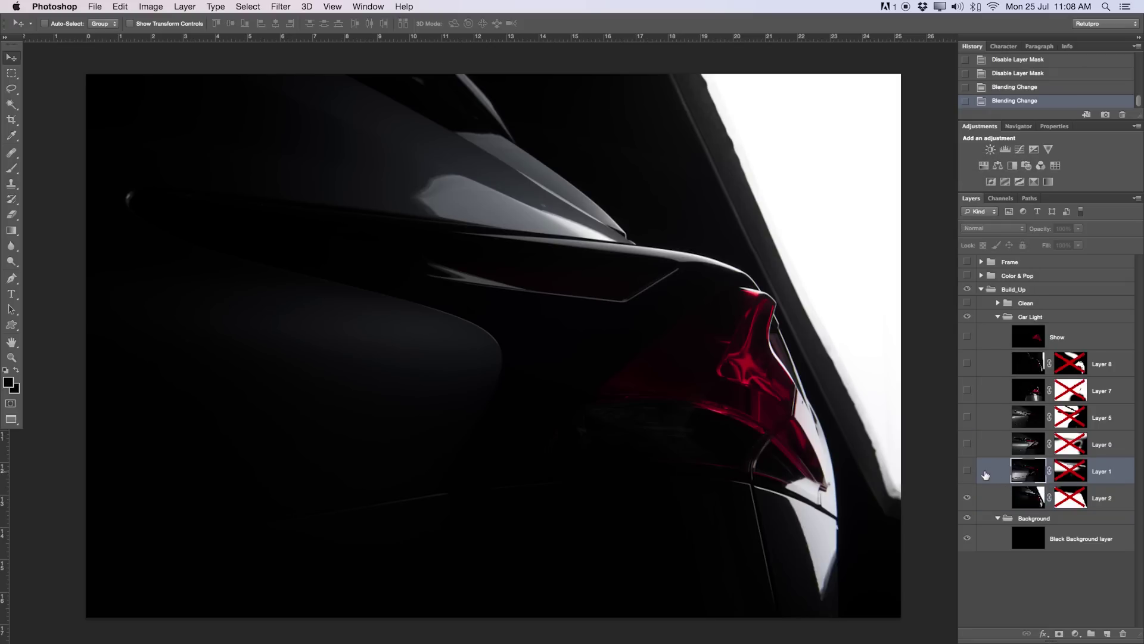
{"action": "left_click", "coordinate": [967, 472]}
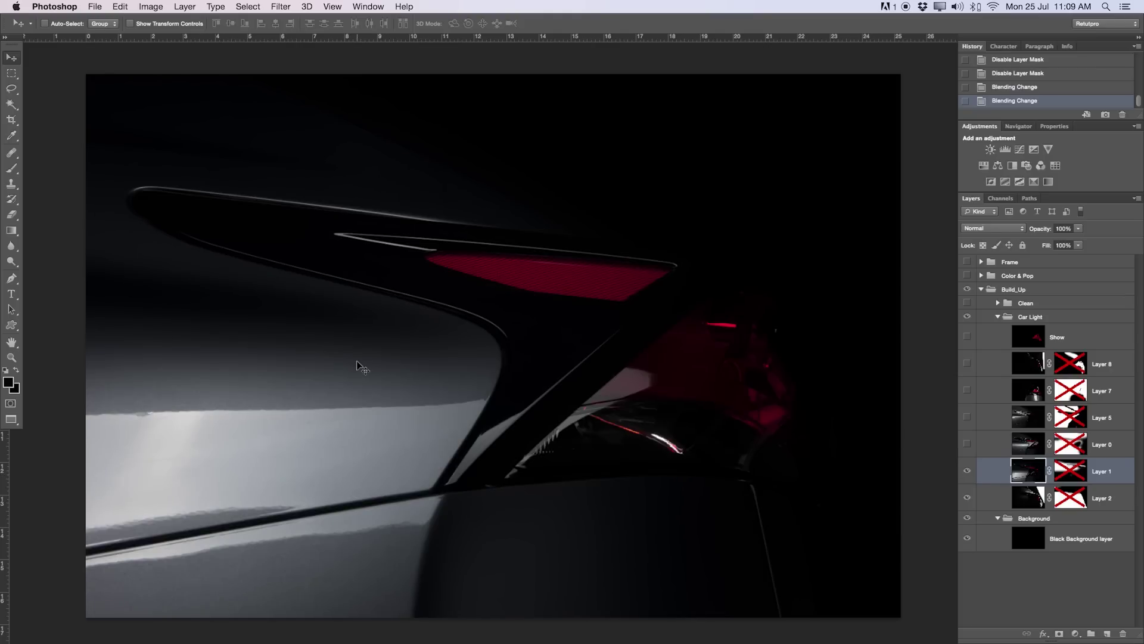
{"action": "left_click", "coordinate": [1015, 232]}
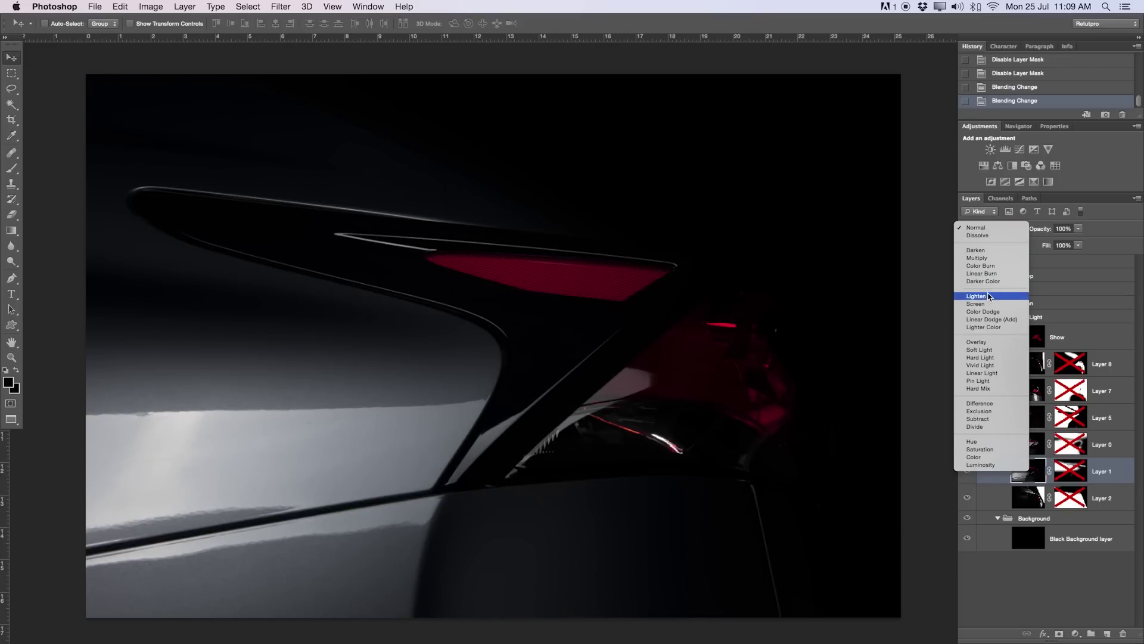
{"action": "left_click", "coordinate": [990, 296]}
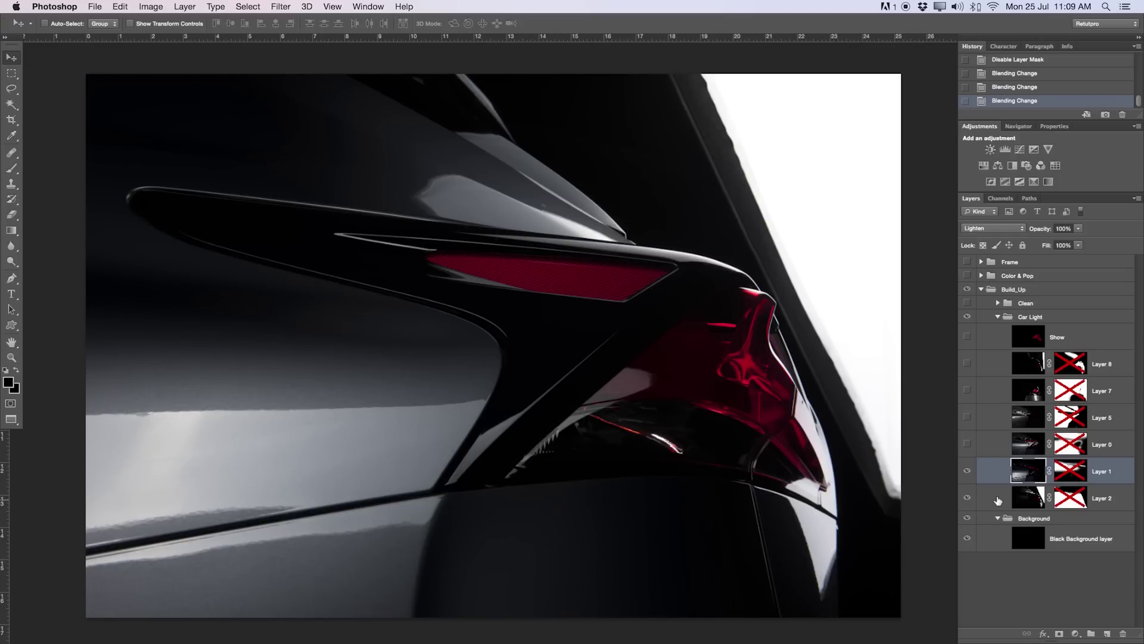
{"action": "left_click", "coordinate": [968, 499]}
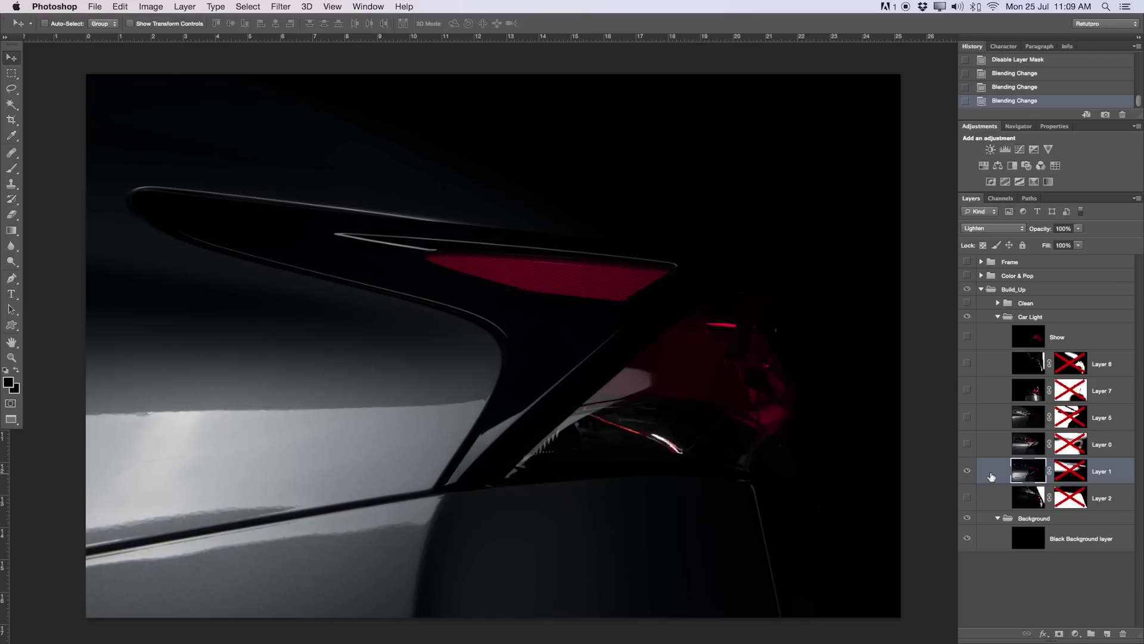
{"action": "left_click", "coordinate": [968, 498]}
{"action": "left_click", "coordinate": [968, 500]}
{"action": "left_click", "coordinate": [968, 500]}
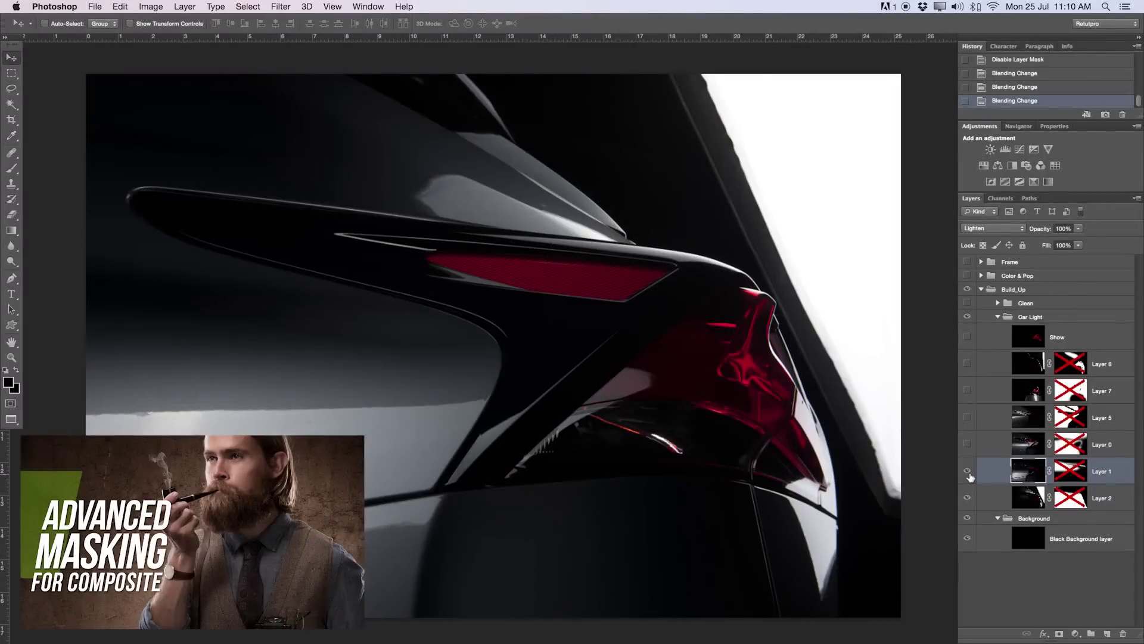
Select the Show layer and hide Layer 1's lit bodywork.
{"action": "left_click", "coordinate": [1054, 343]}
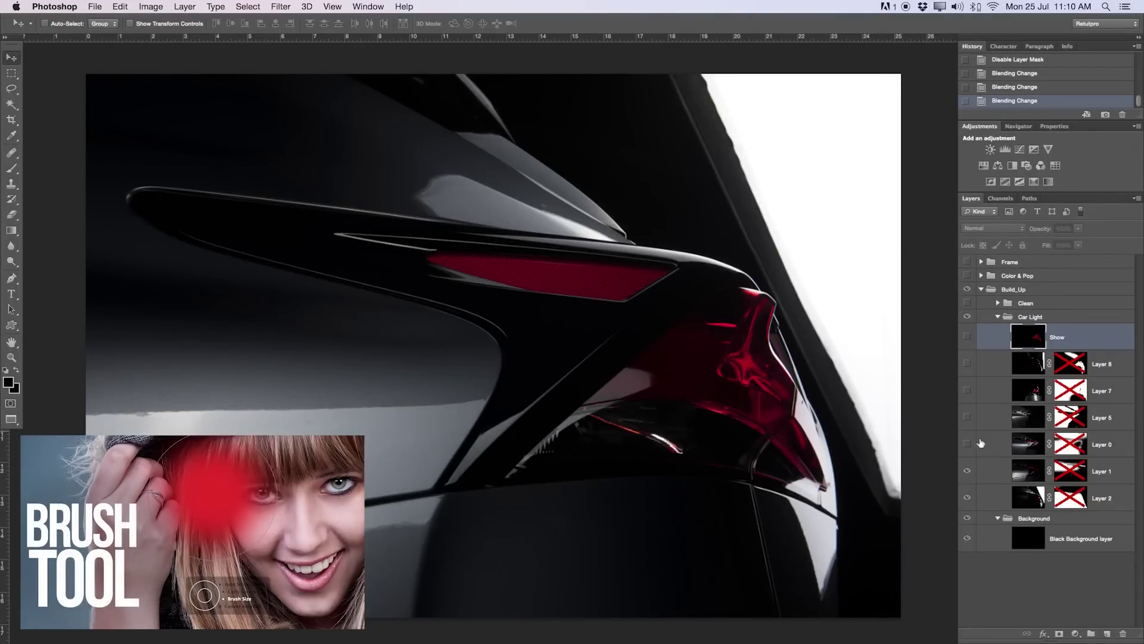
{"action": "left_click", "coordinate": [968, 471]}
Re-enable Layer 2's mask so the tail-light sits on black, comparing with it off.
{"action": "left_click", "coordinate": [1071, 498], "text": "shift"}
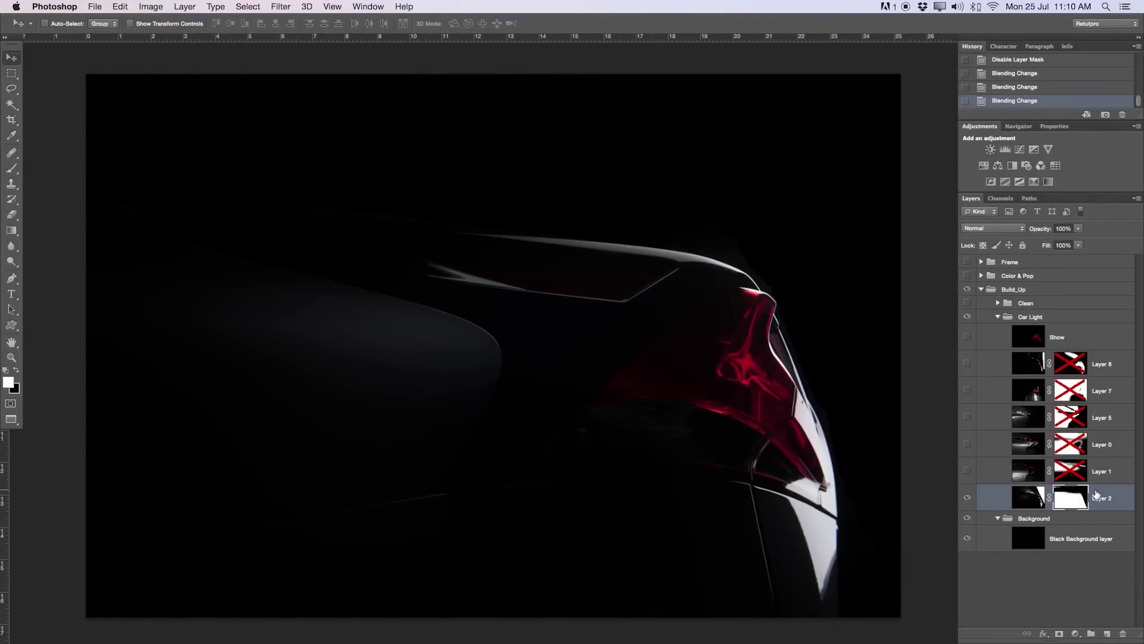
{"action": "right_click", "coordinate": [1060, 496]}
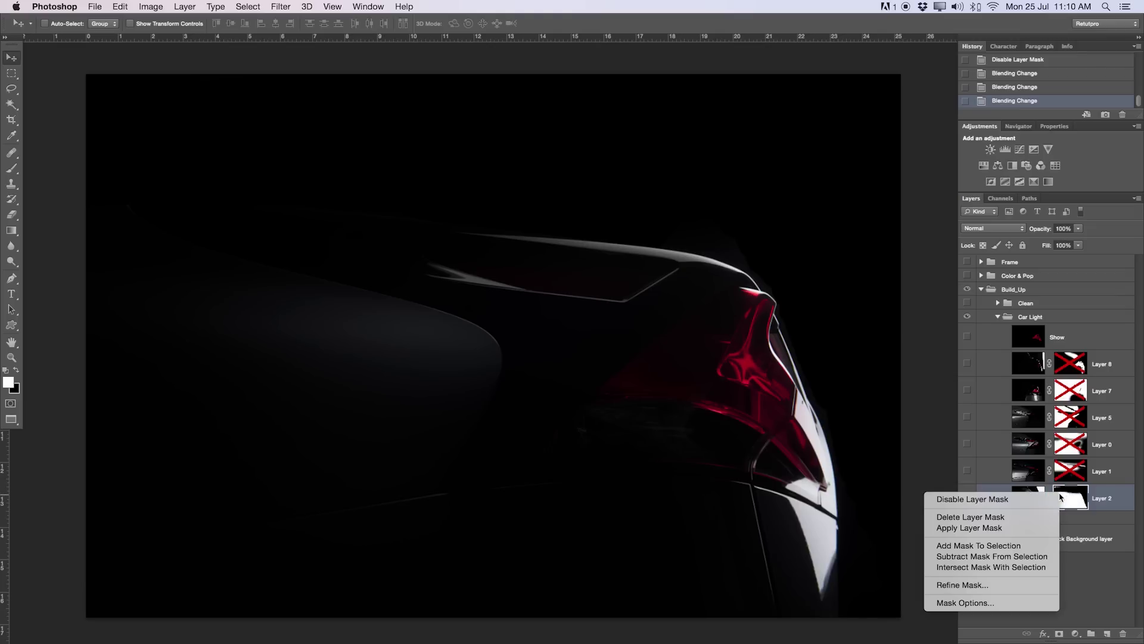
{"action": "left_click", "coordinate": [1013, 499]}
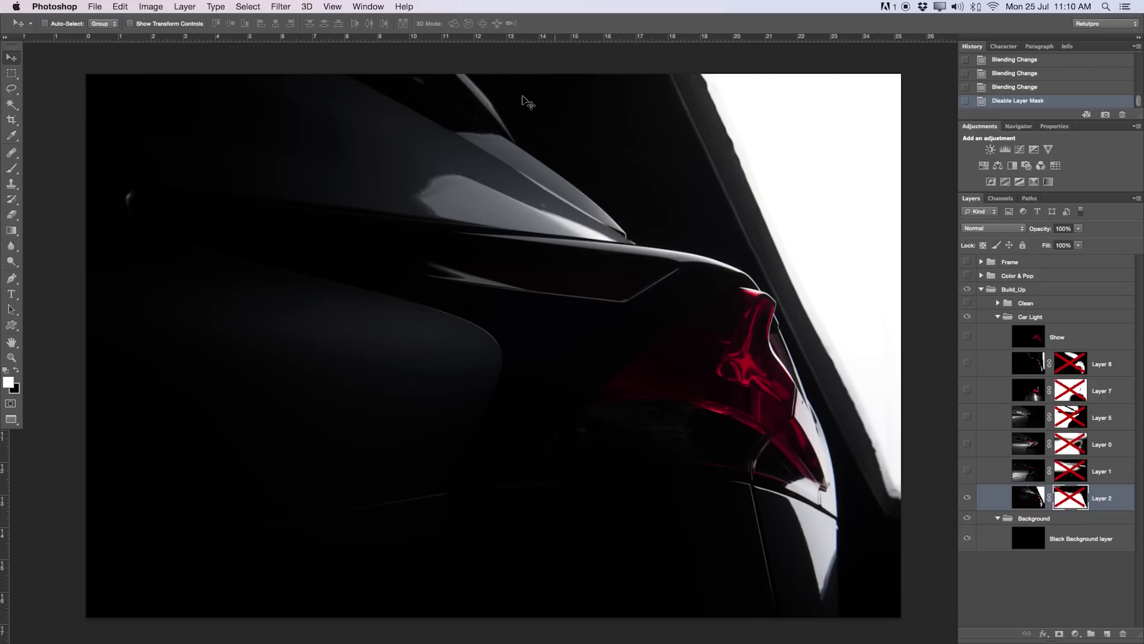
{"action": "left_click", "coordinate": [1082, 496], "text": "shift"}
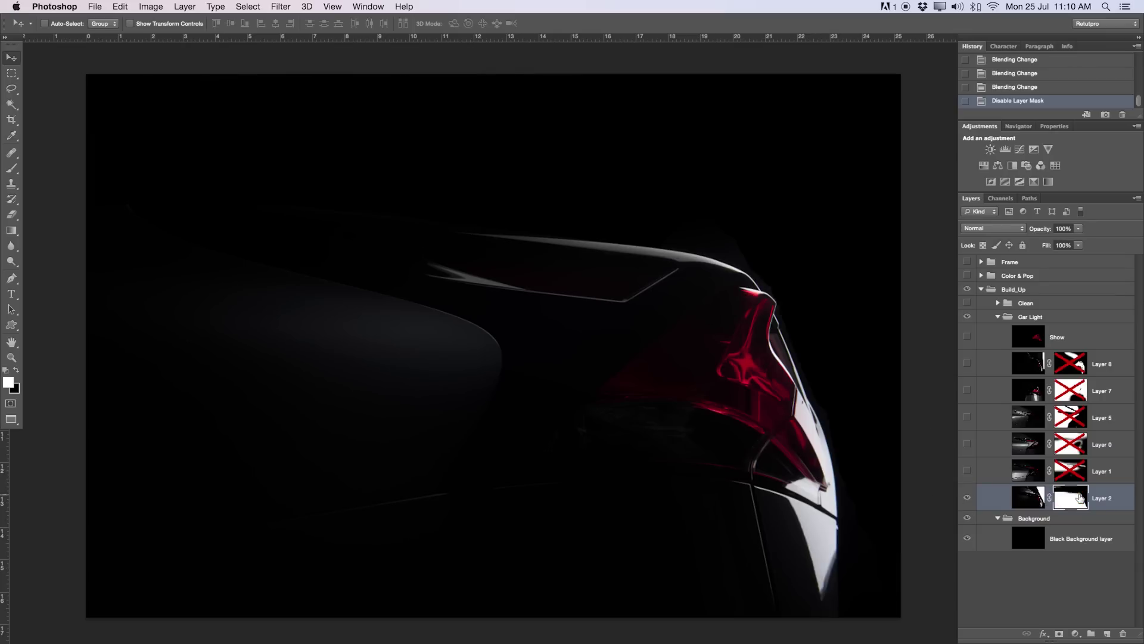
{"action": "left_click", "coordinate": [967, 500]}
{"action": "left_click", "coordinate": [967, 500]}
Show Layer 1 above it and set Layer 1's blend mode back to Normal.
{"action": "left_click", "coordinate": [967, 471]}
{"action": "left_click", "coordinate": [1022, 498]}
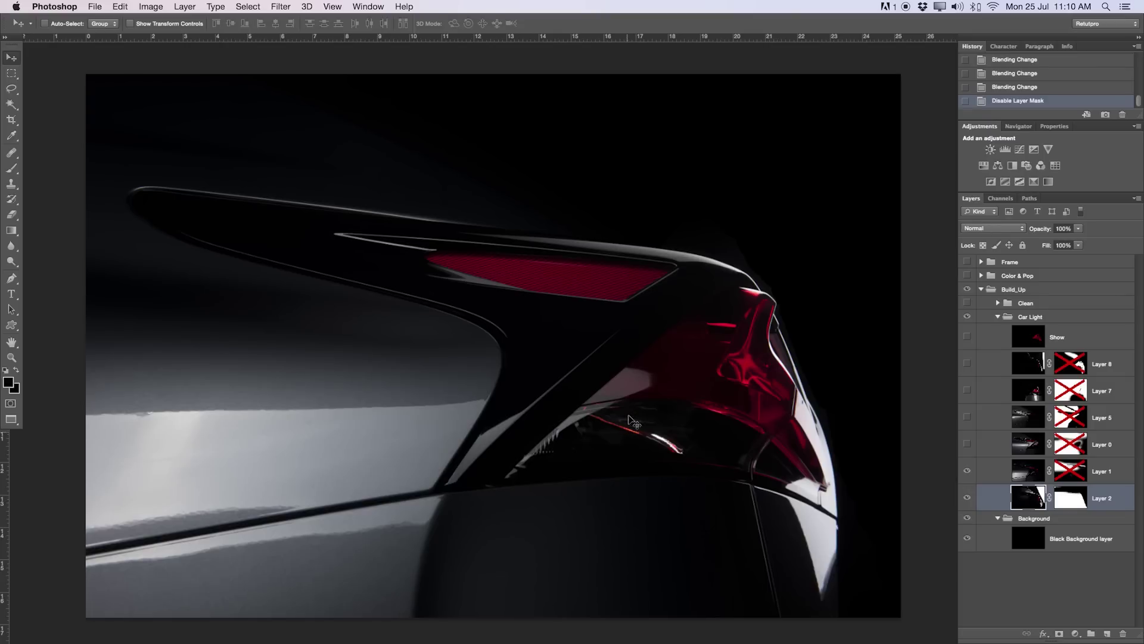
{"action": "left_click", "coordinate": [1013, 472]}
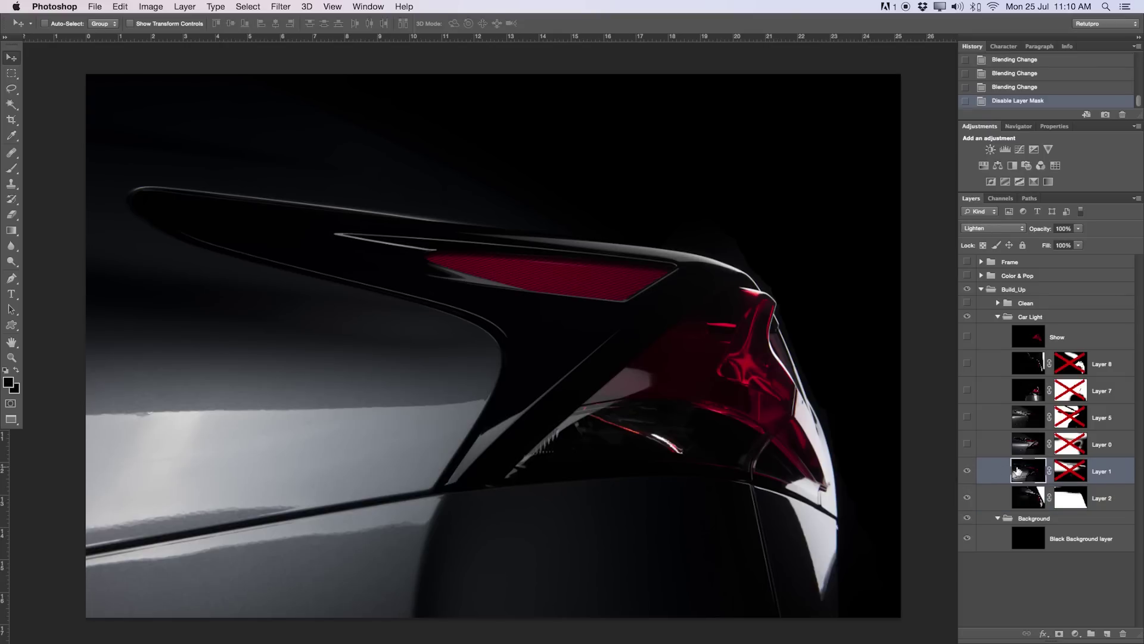
{"action": "left_click", "coordinate": [992, 228]}
{"action": "left_click", "coordinate": [992, 166]}
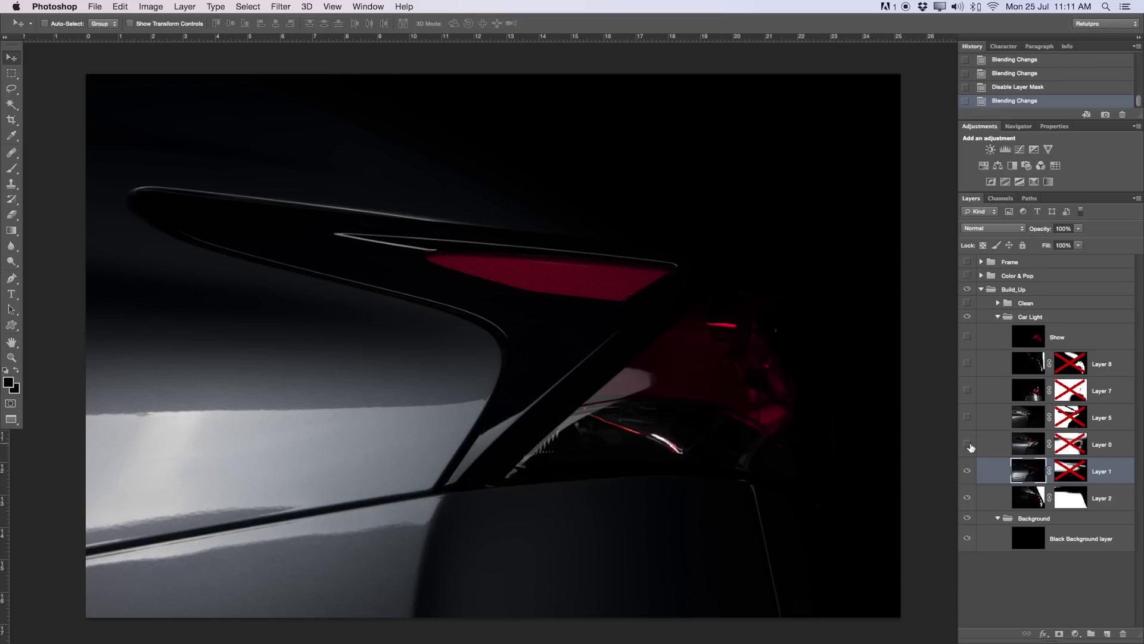
{"action": "left_click", "coordinate": [1016, 448]}
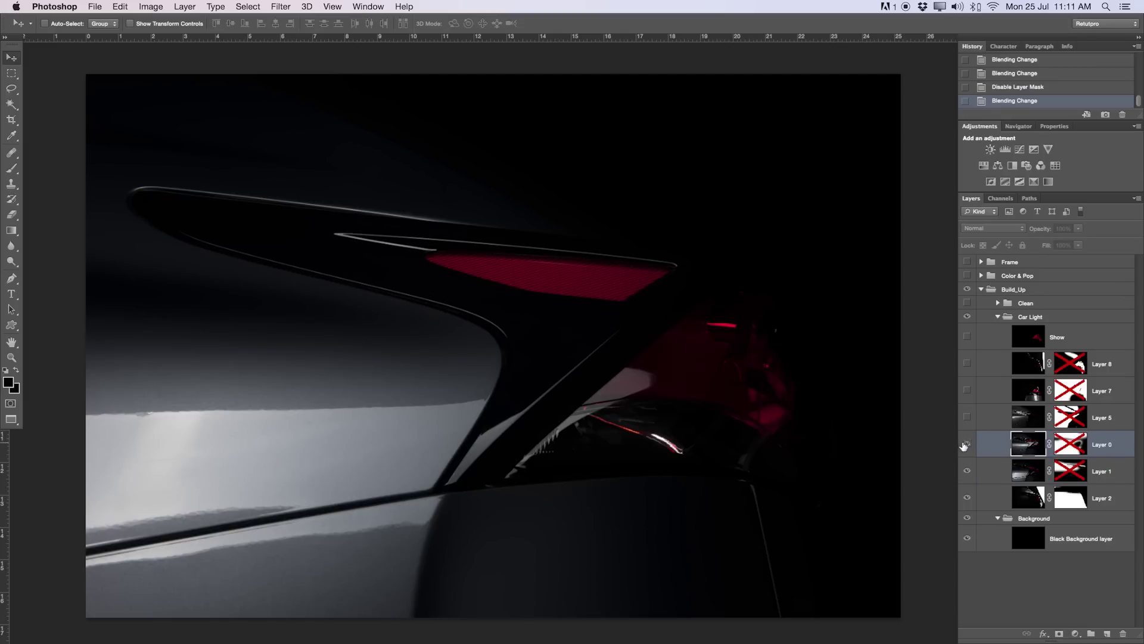
Enable Layer 1's mask and toggle Layer 1 on and off to compare.
{"action": "left_click", "coordinate": [967, 444]}
{"action": "left_click", "coordinate": [967, 444]}
{"action": "left_click", "coordinate": [1008, 476]}
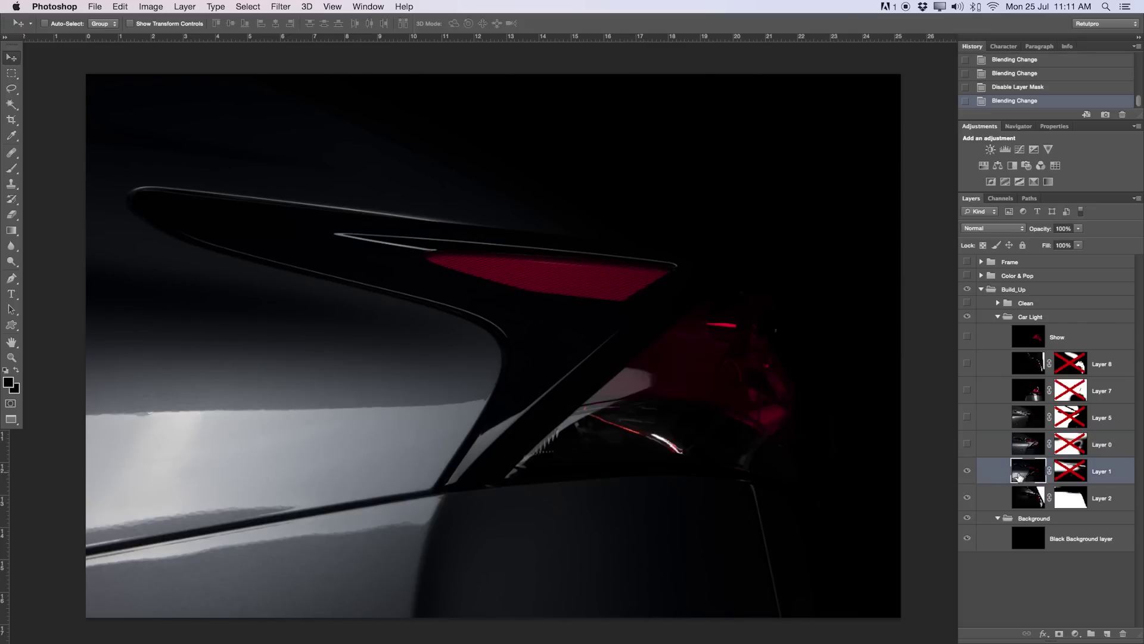
{"action": "left_click", "coordinate": [1072, 471], "text": "shift"}
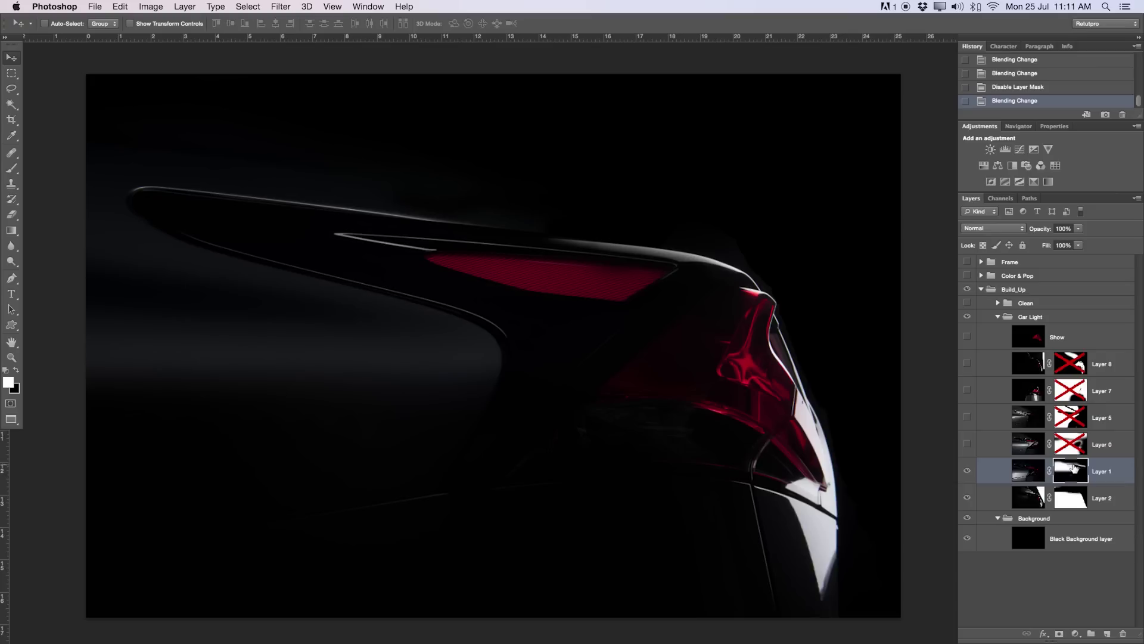
{"action": "right_click", "coordinate": [1072, 473]}
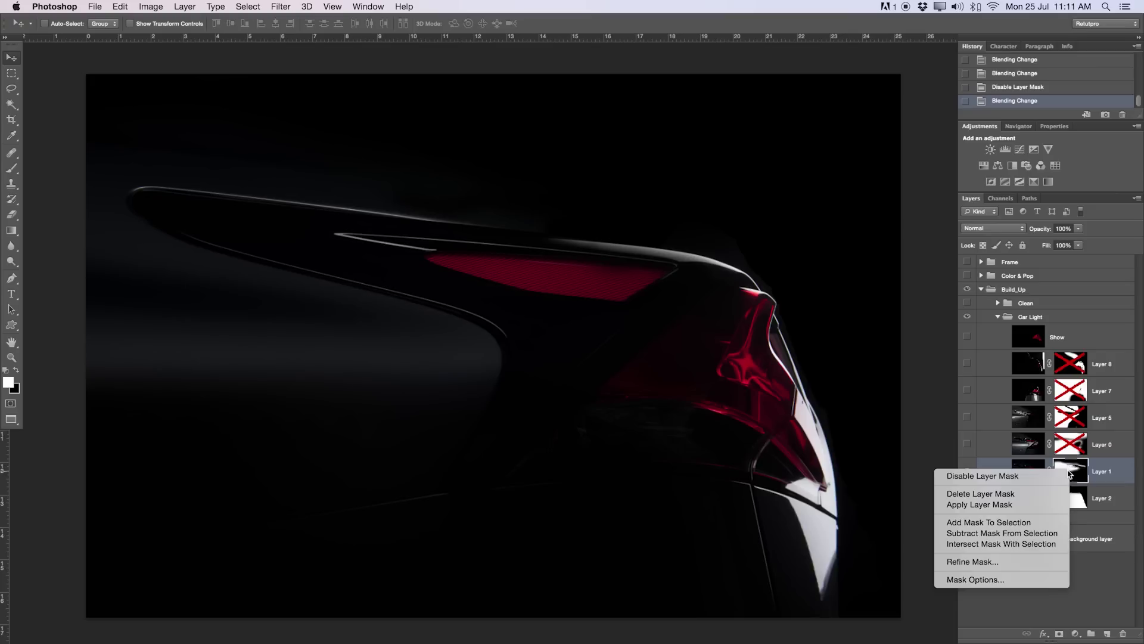
{"action": "left_click", "coordinate": [1109, 476]}
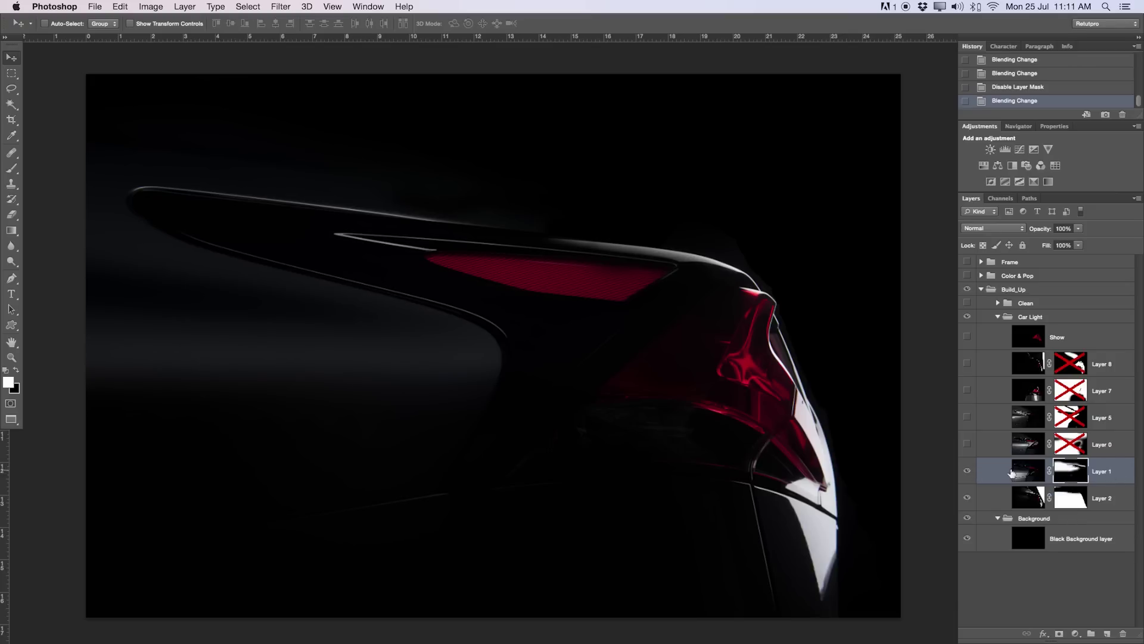
{"action": "left_click", "coordinate": [968, 471]}
{"action": "left_click", "coordinate": [967, 470]}
{"action": "left_click", "coordinate": [967, 471]}
{"action": "left_click", "coordinate": [967, 471]}
{"action": "left_click", "coordinate": [967, 471]}
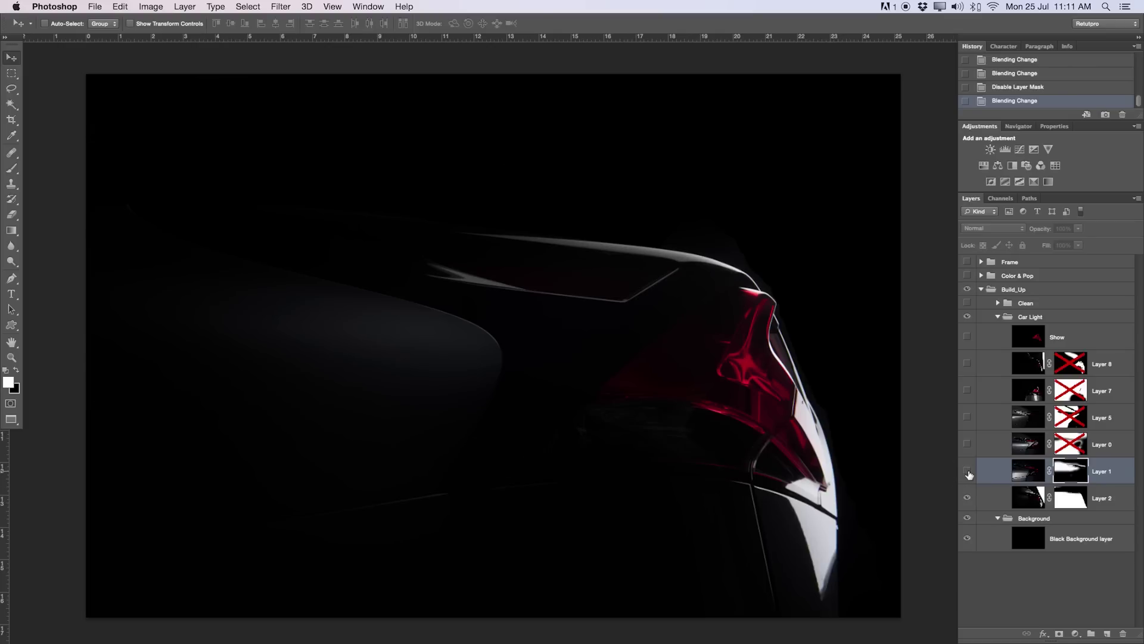
{"action": "left_click", "coordinate": [967, 472]}
{"action": "left_click", "coordinate": [967, 471]}
{"action": "left_click", "coordinate": [967, 471]}
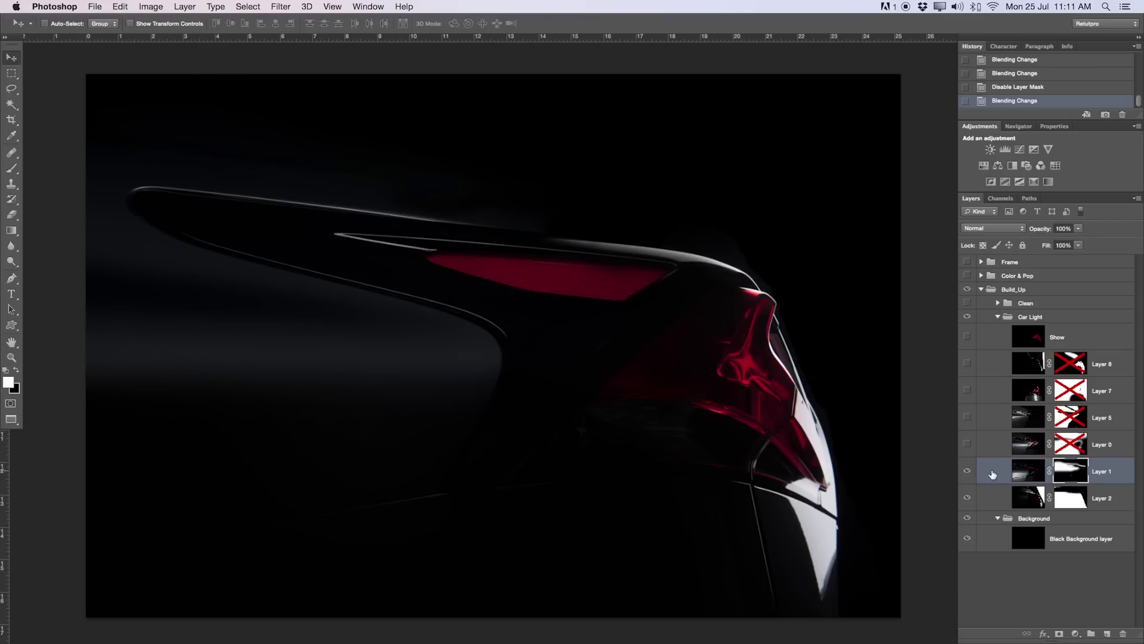
Show Layer 0 with its mask re-enabled and toggle it to compare the reflection.
{"action": "left_click", "coordinate": [971, 445]}
{"action": "left_click", "coordinate": [1064, 446], "text": "shift"}
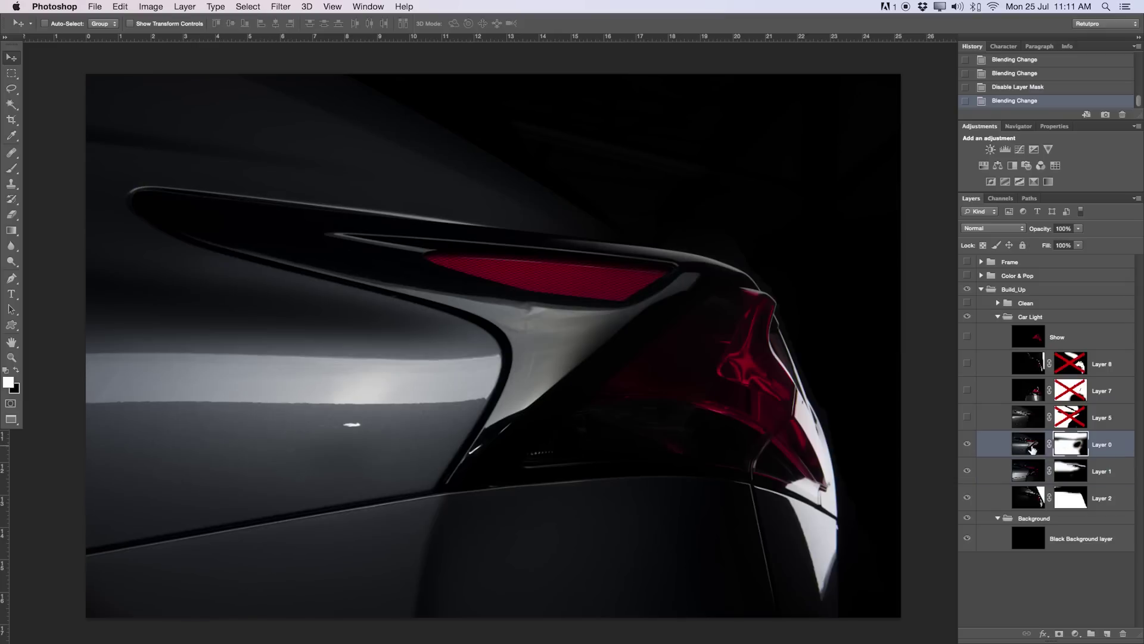
{"action": "left_click", "coordinate": [968, 445]}
{"action": "left_click", "coordinate": [968, 445]}
{"action": "left_click", "coordinate": [968, 446]}
{"action": "left_click", "coordinate": [967, 445]}
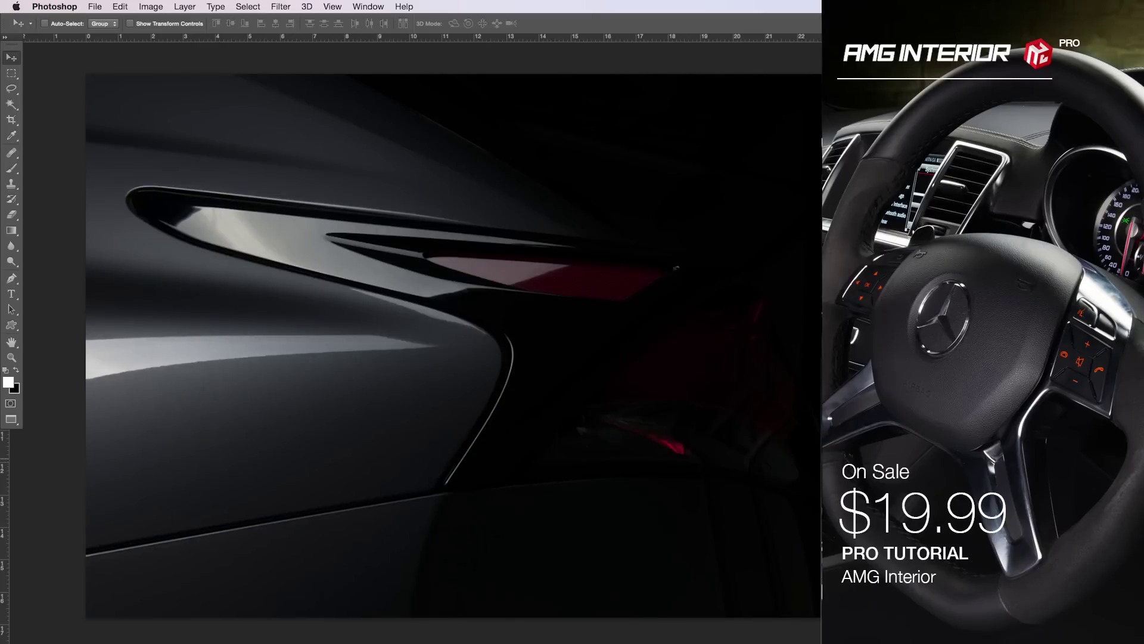
With black as foreground and Normal blending kept, re-enable Layer 5's mask and compare it on and off.
{"action": "key", "text": "x"}
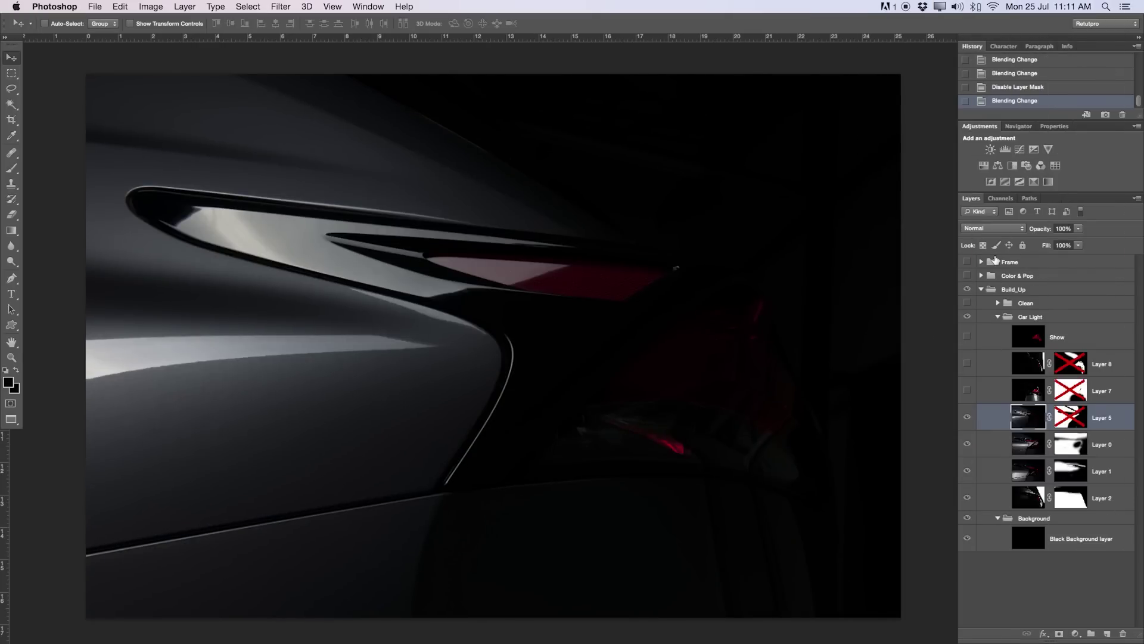
{"action": "left_click", "coordinate": [999, 232]}
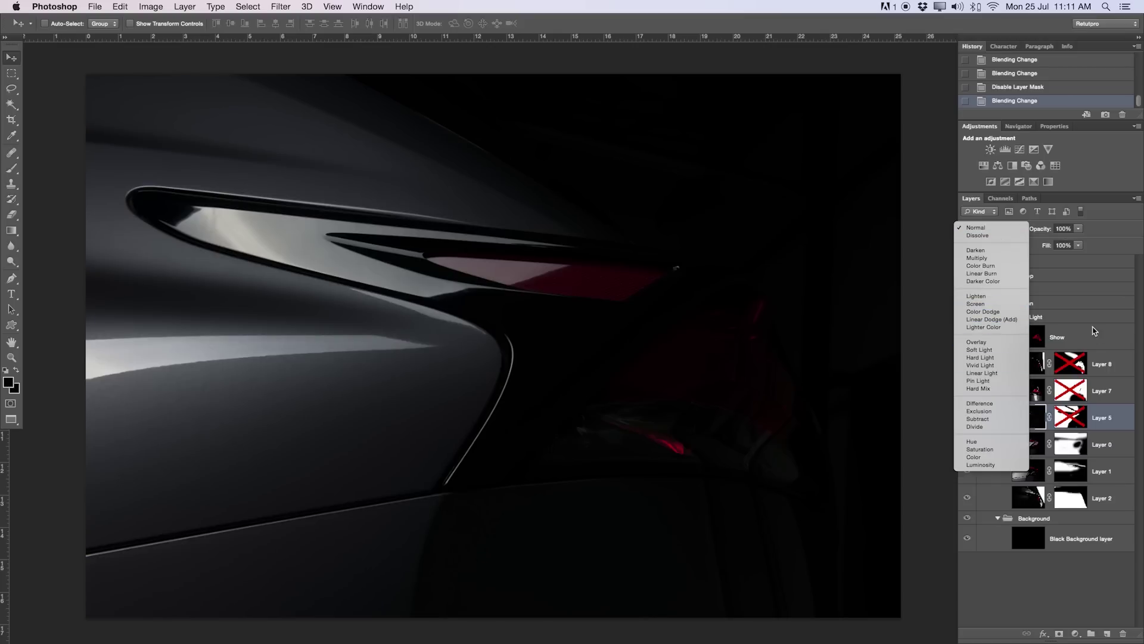
{"action": "left_click", "coordinate": [1127, 406]}
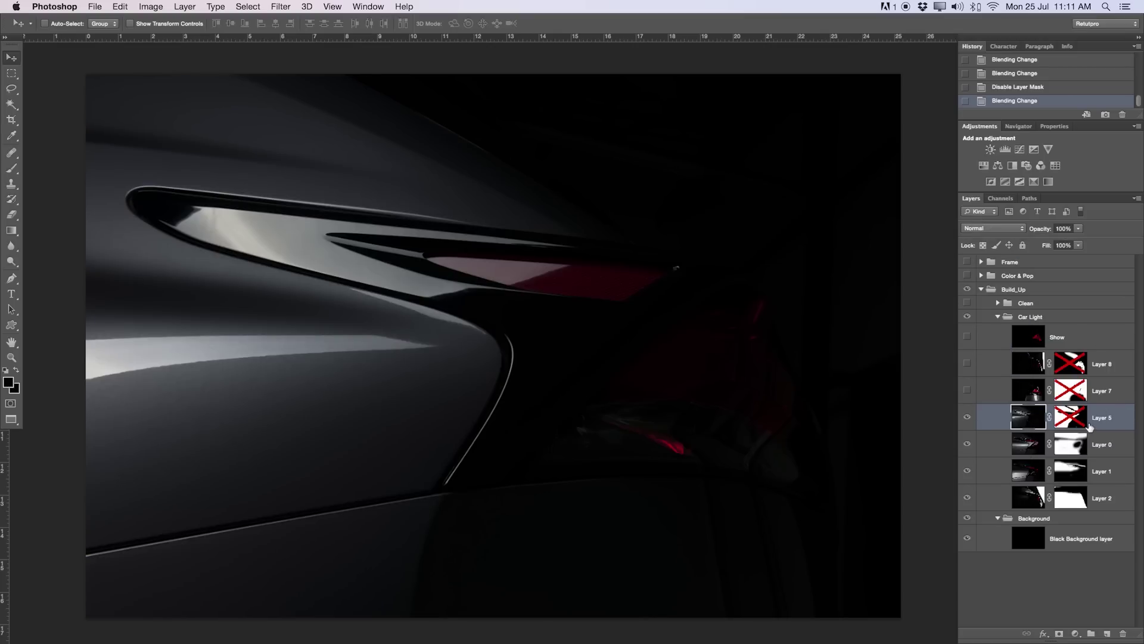
{"action": "left_click", "coordinate": [1073, 418], "text": "shift"}
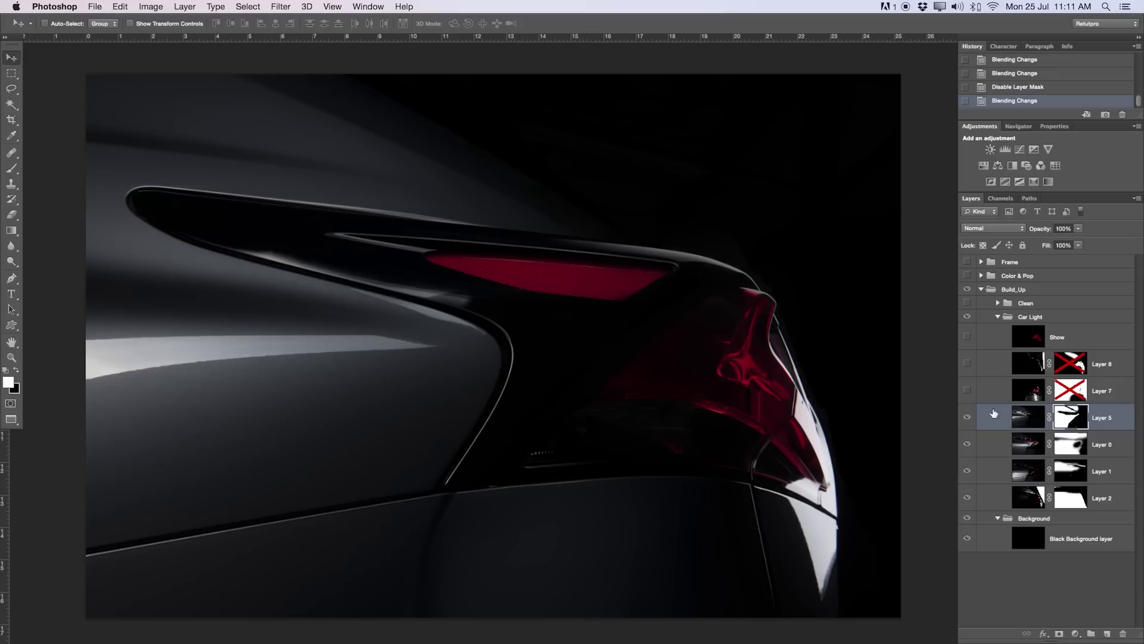
{"action": "left_click", "coordinate": [968, 419]}
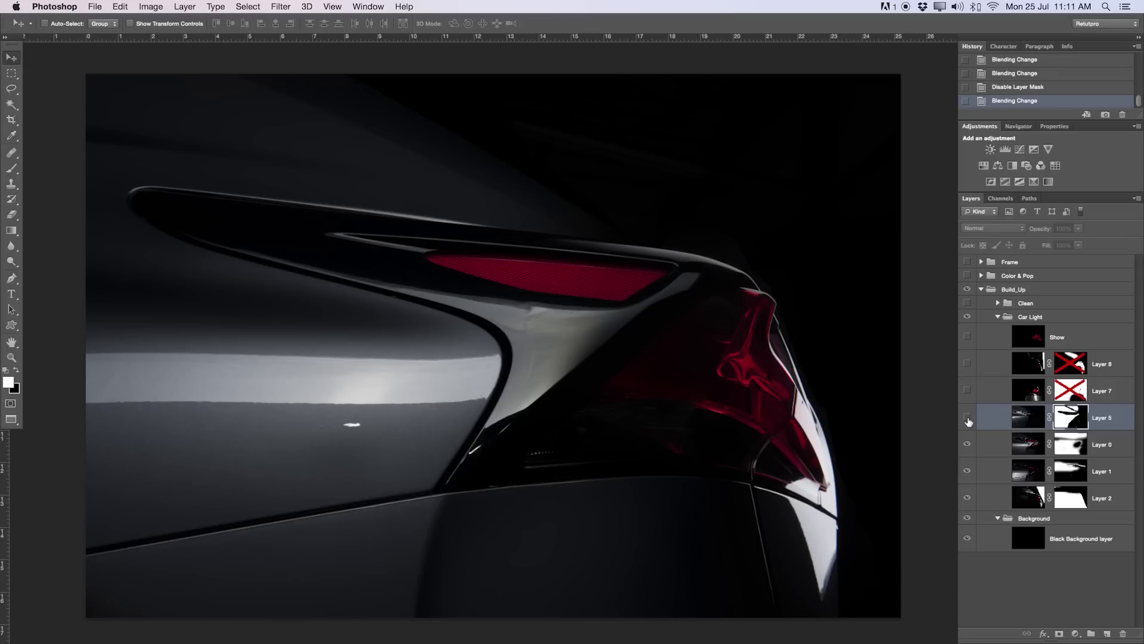
{"action": "left_click", "coordinate": [968, 420]}
{"action": "left_click", "coordinate": [969, 423]}
{"action": "left_click", "coordinate": [967, 419]}
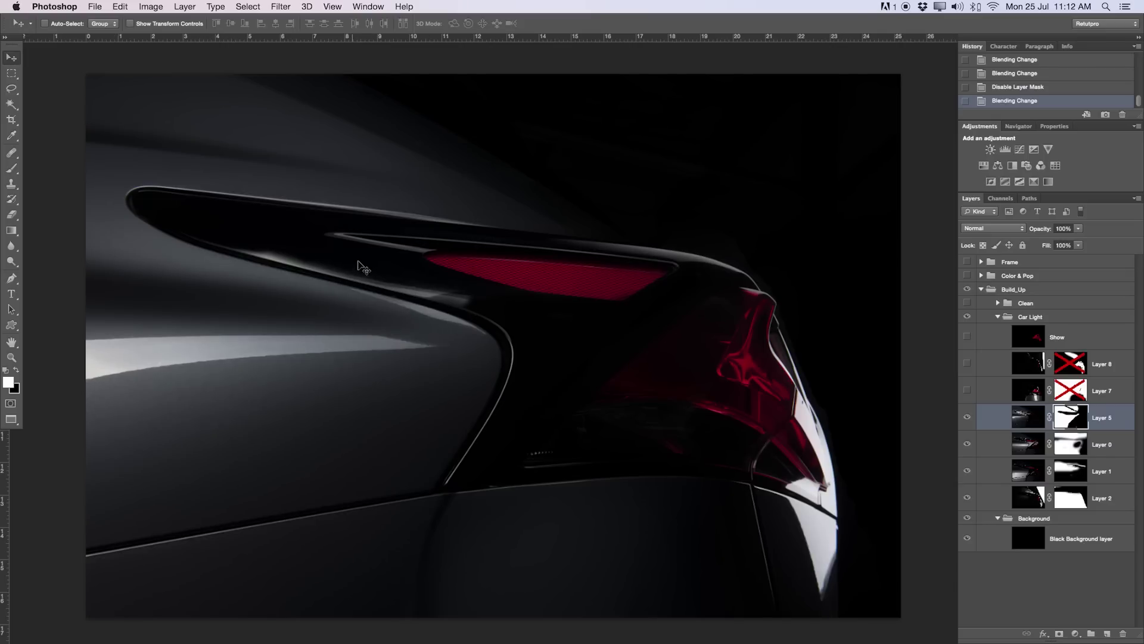
Re-enable Layer 7's mask and toggle Layer 7 to compare the tail light.
{"action": "left_click", "coordinate": [967, 392]}
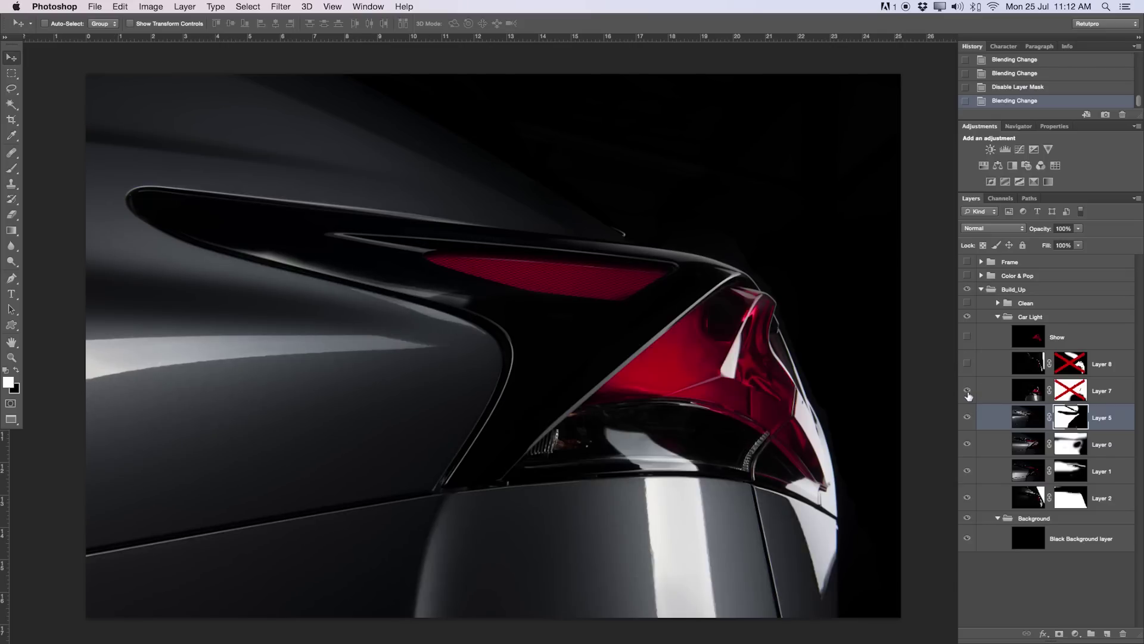
{"action": "left_click", "coordinate": [967, 392]}
{"action": "left_click", "coordinate": [967, 391]}
{"action": "left_click", "coordinate": [1071, 391], "text": "shift"}
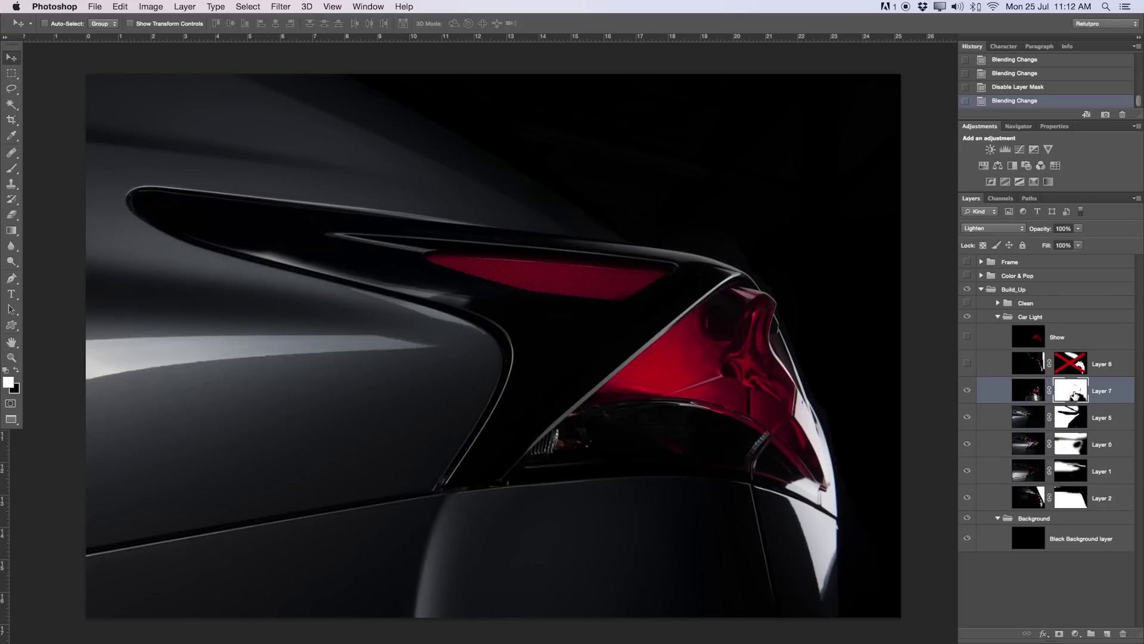
{"action": "left_click", "coordinate": [968, 391]}
{"action": "left_click", "coordinate": [967, 391]}
Keep Layer 7 on Lighten blending, compare again, then turn on and select Layer 8.
{"action": "left_click", "coordinate": [986, 226]}
{"action": "left_click", "coordinate": [998, 229]}
{"action": "left_click", "coordinate": [967, 392]}
{"action": "left_click", "coordinate": [967, 392]}
{"action": "left_click", "coordinate": [967, 391]}
{"action": "left_click", "coordinate": [967, 390]}
{"action": "left_click", "coordinate": [967, 364]}
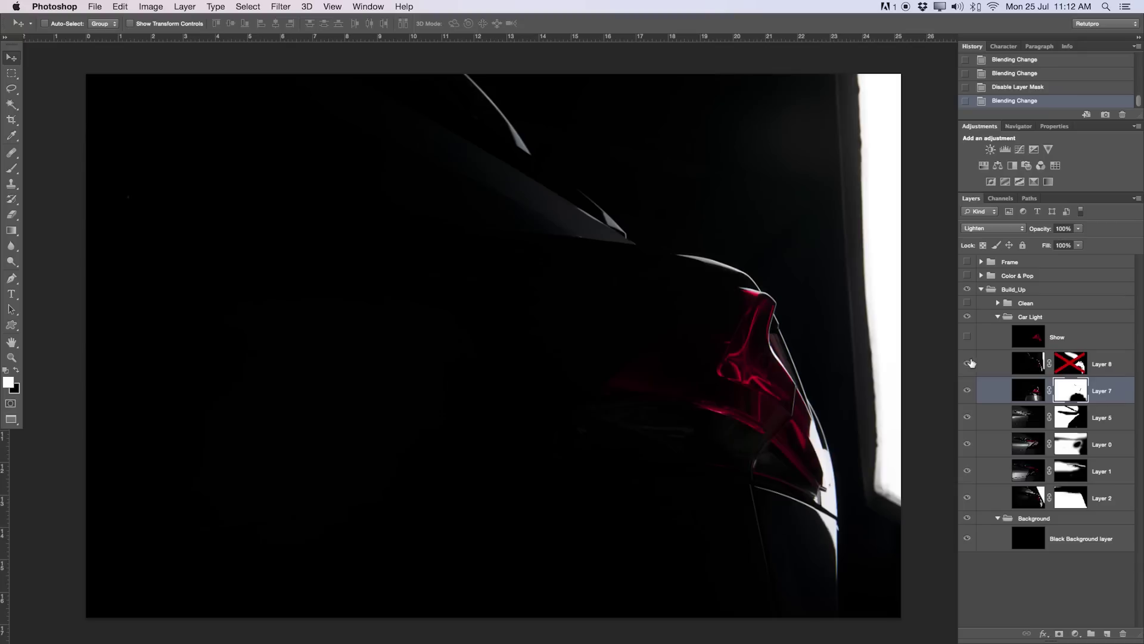
{"action": "left_click", "coordinate": [994, 363]}
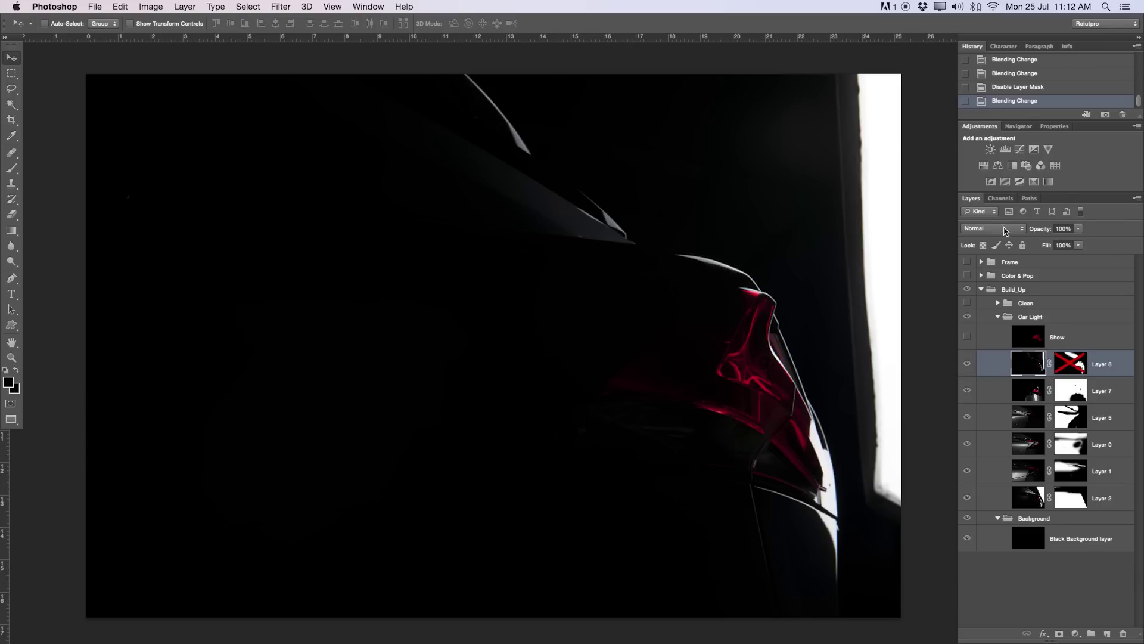
Re-enable Layer 8's mask and toggle Layer 8 repeatedly to compare, leaving it visible.
{"action": "left_click", "coordinate": [1077, 366], "text": "shift"}
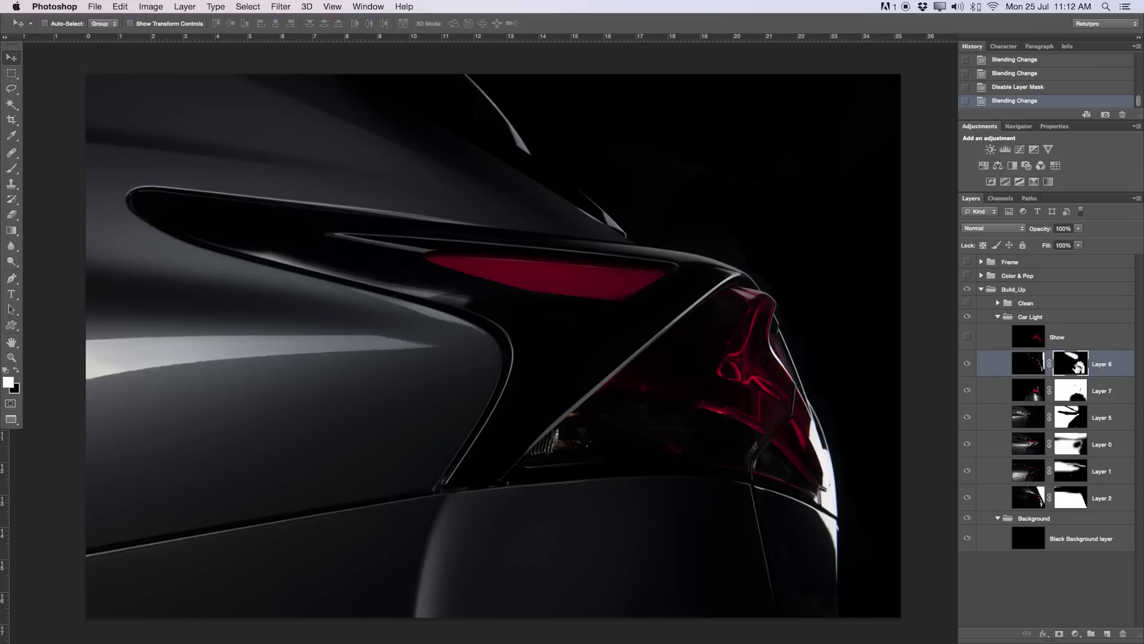
{"action": "left_click", "coordinate": [968, 364]}
{"action": "left_click", "coordinate": [967, 364]}
{"action": "left_click", "coordinate": [967, 364]}
{"action": "left_click", "coordinate": [969, 366]}
{"action": "left_click", "coordinate": [969, 366]}
{"action": "left_click", "coordinate": [969, 367]}
{"action": "left_click", "coordinate": [969, 366]}
{"action": "left_click", "coordinate": [969, 366]}
{"action": "left_click", "coordinate": [970, 367]}
{"action": "left_click", "coordinate": [969, 367]}
{"action": "left_click", "coordinate": [969, 367]}
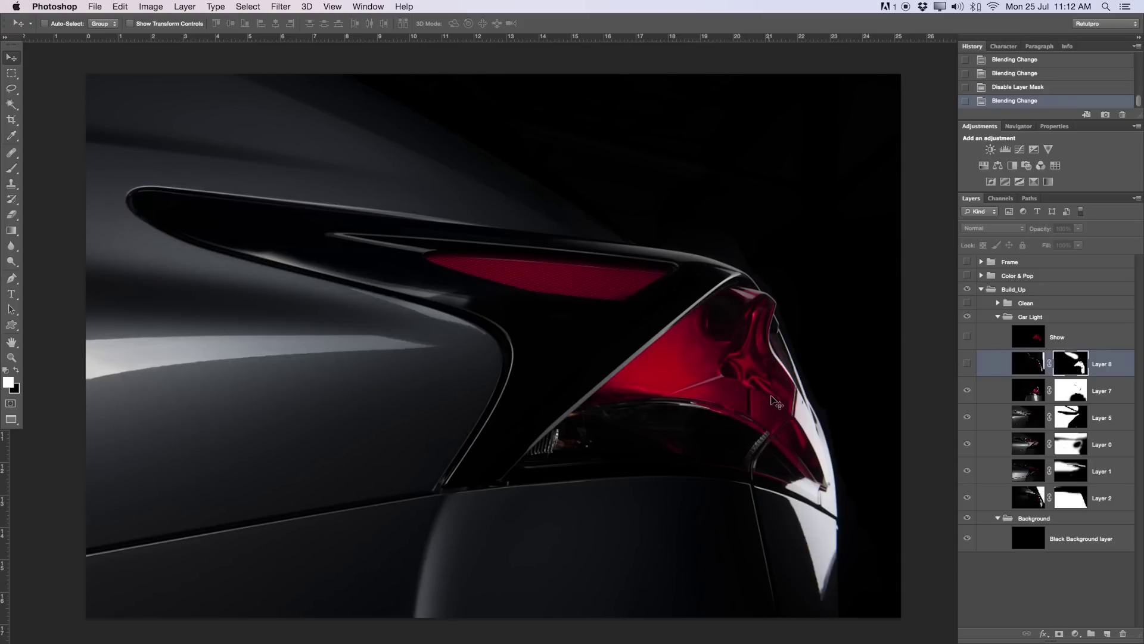
{"action": "left_click", "coordinate": [968, 366]}
{"action": "left_click", "coordinate": [968, 366]}
{"action": "left_click", "coordinate": [969, 366]}
Turn on the Show layer to isolate the tail light on black, and select it.
{"action": "left_click", "coordinate": [968, 337]}
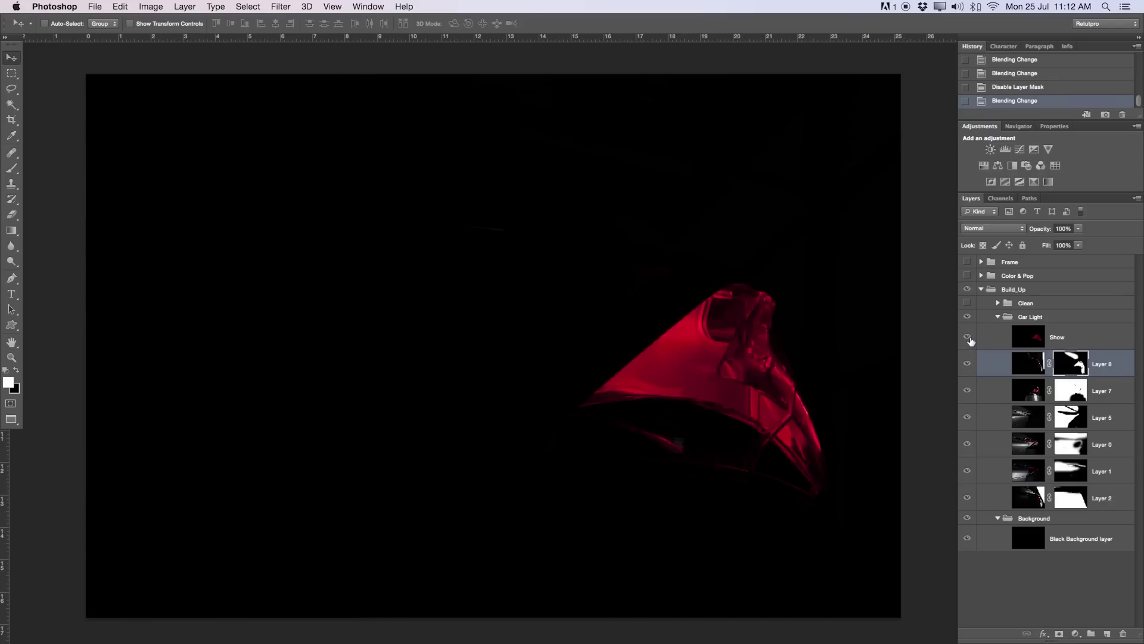
{"action": "left_click", "coordinate": [969, 335]}
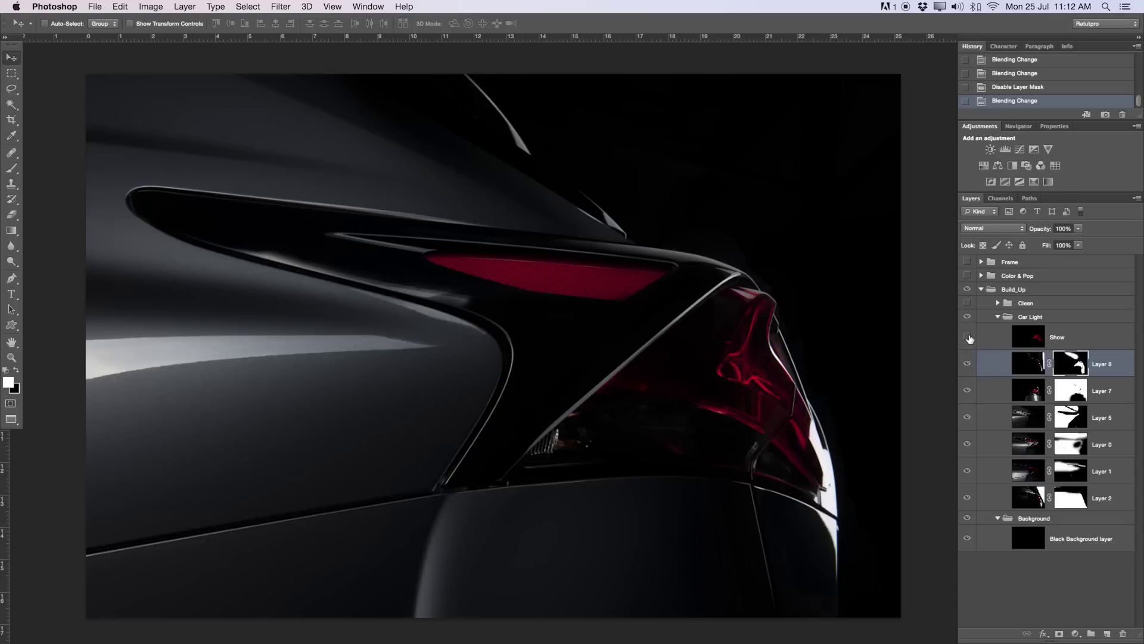
{"action": "left_click", "coordinate": [969, 337]}
{"action": "left_click", "coordinate": [1071, 340]}
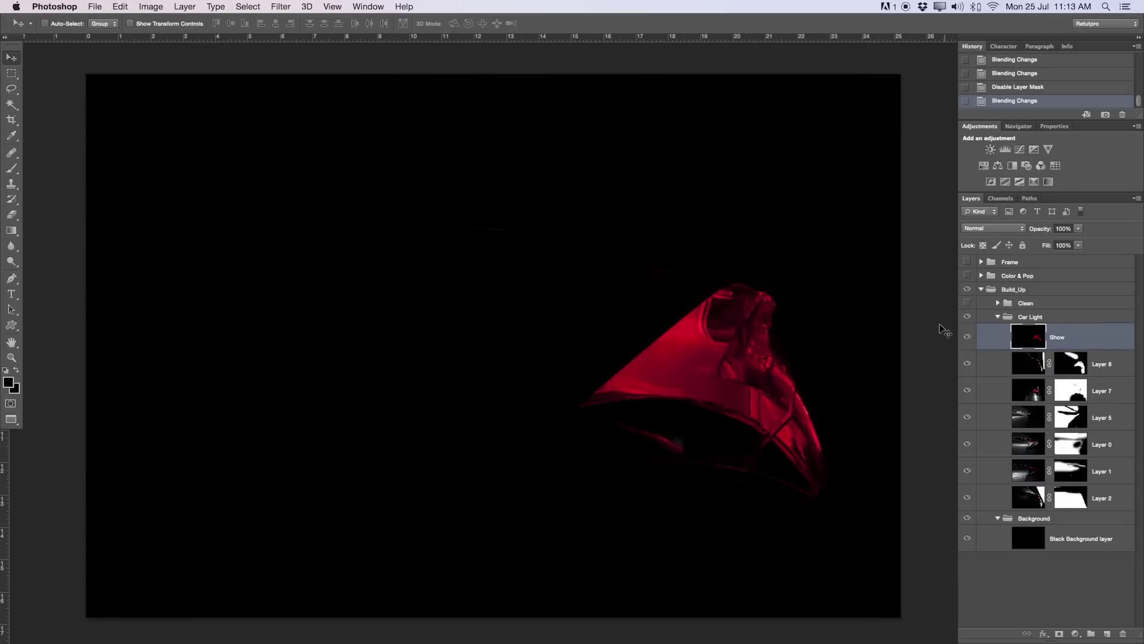
{"action": "left_click", "coordinate": [966, 337]}
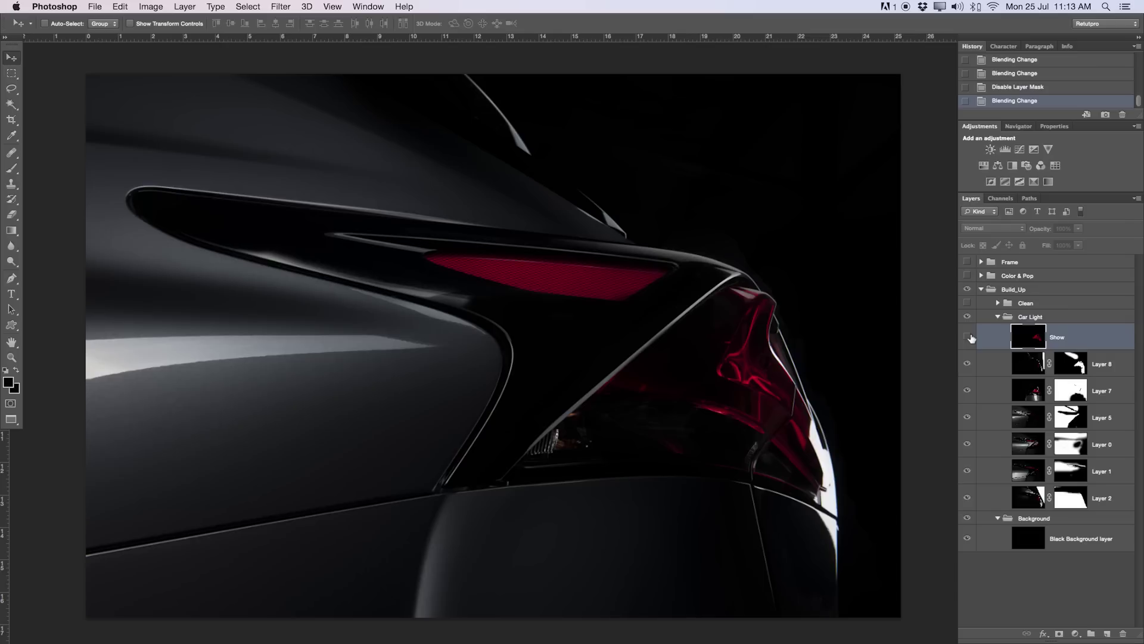
{"action": "left_click", "coordinate": [1001, 363]}
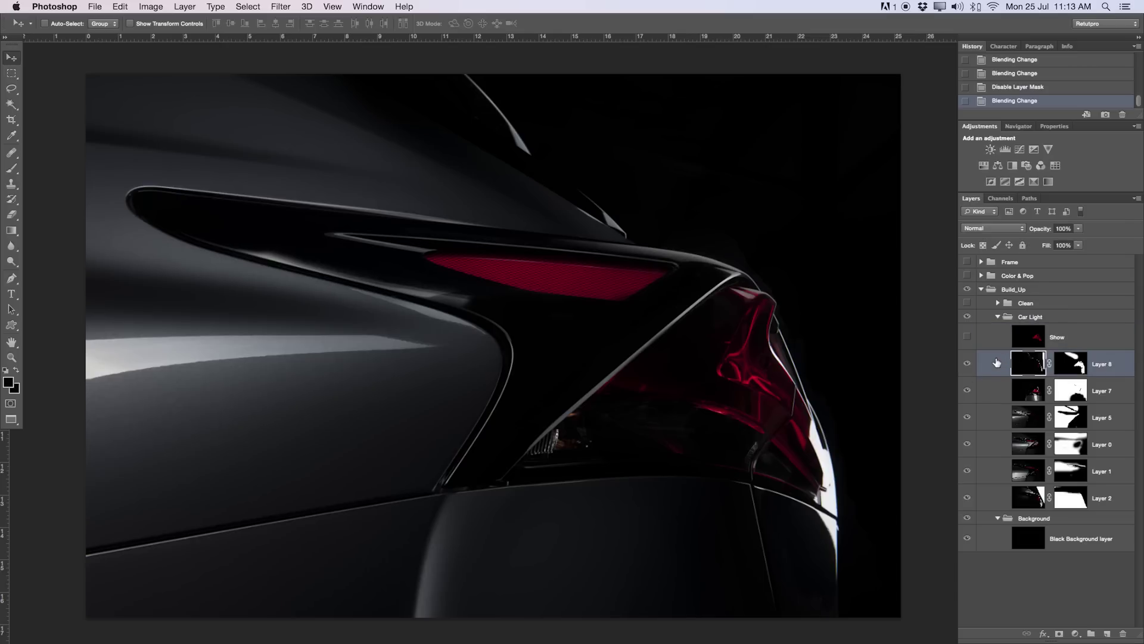
{"action": "left_click", "coordinate": [967, 363]}
{"action": "left_click", "coordinate": [967, 363]}
{"action": "left_click", "coordinate": [968, 304]}
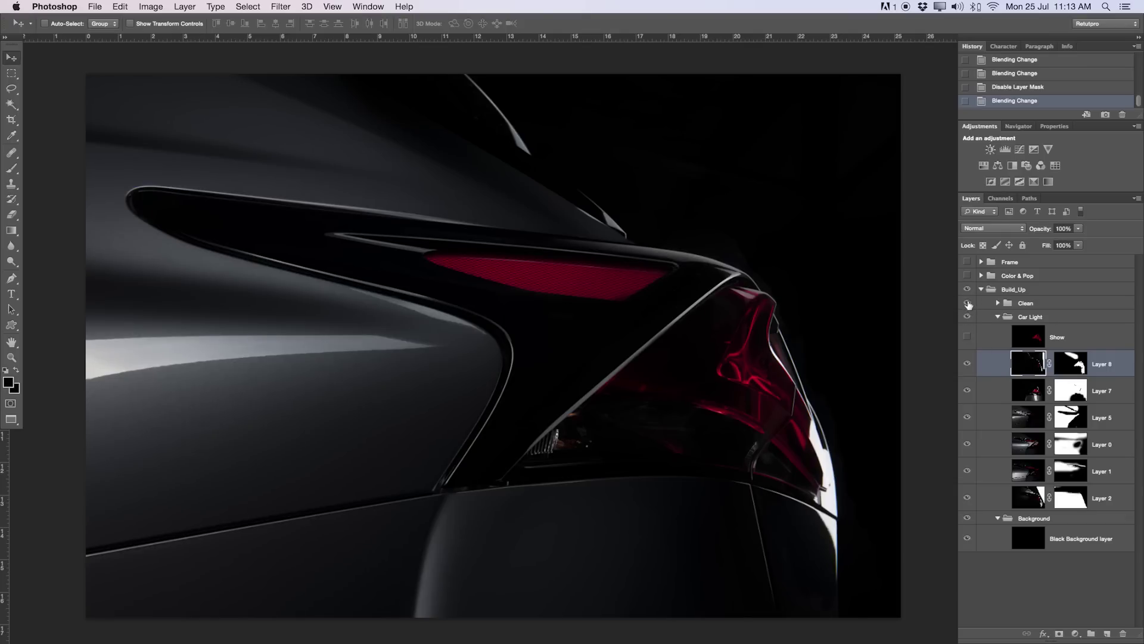
{"action": "left_click", "coordinate": [968, 304]}
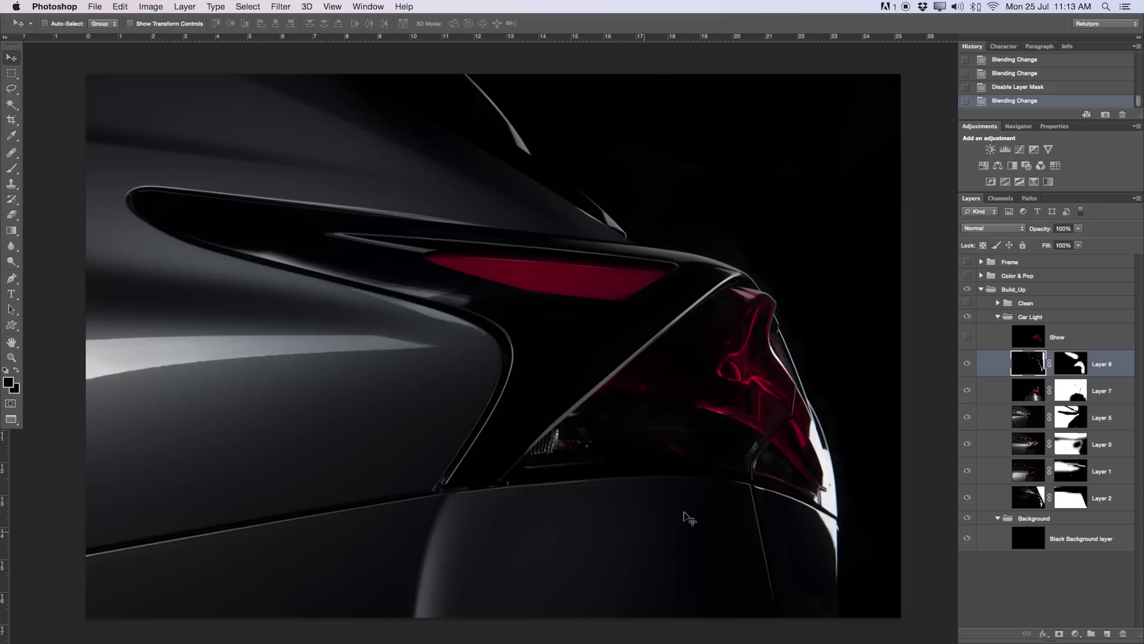
{"action": "left_click", "coordinate": [1075, 339]}
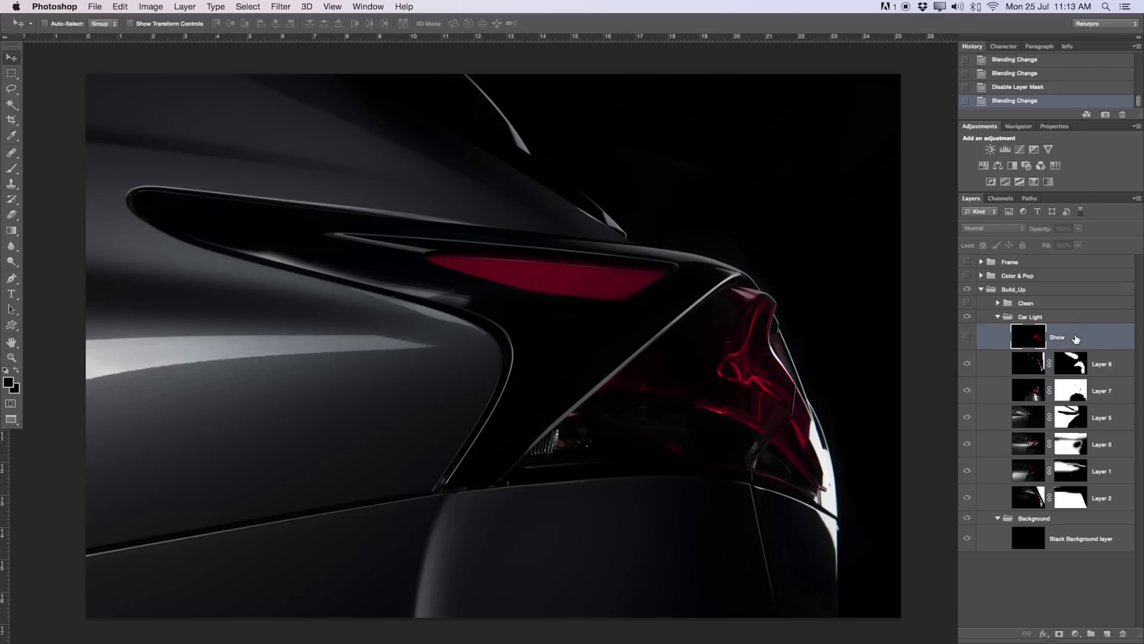
{"action": "left_click", "coordinate": [966, 338]}
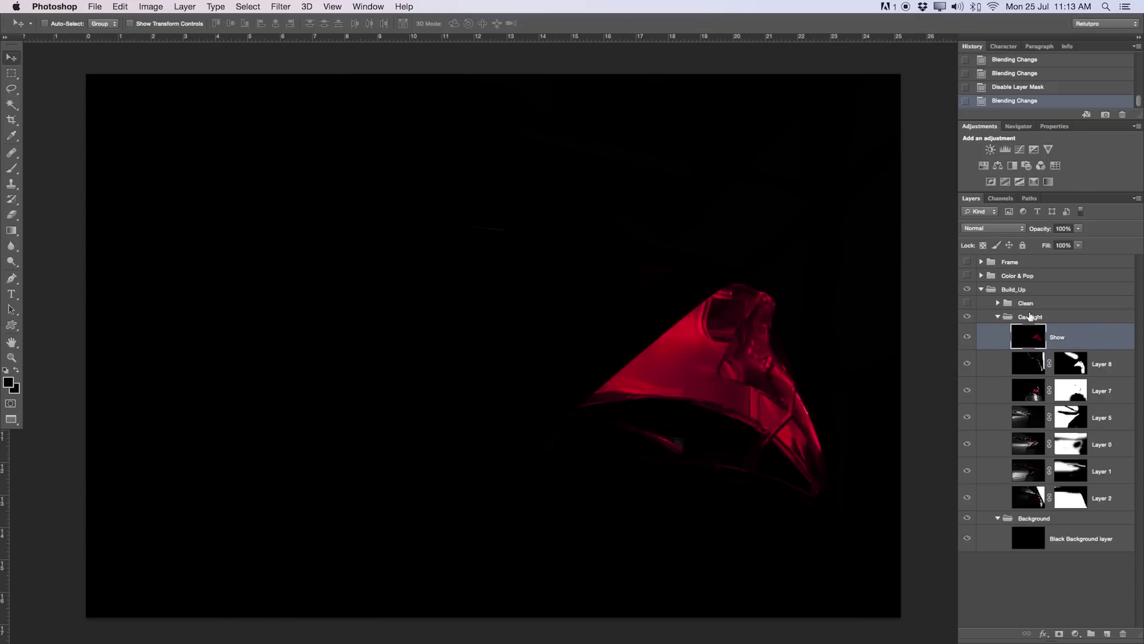
Rename the Show layer to 'Car Light'.
{"action": "double_click", "coordinate": [1059, 337]}
{"action": "type", "text": "Car Light"}
{"action": "key", "text": "Return"}
Try Lighten blending on Car Light and toggle the layer to compare the glow.
{"action": "left_click", "coordinate": [991, 228]}
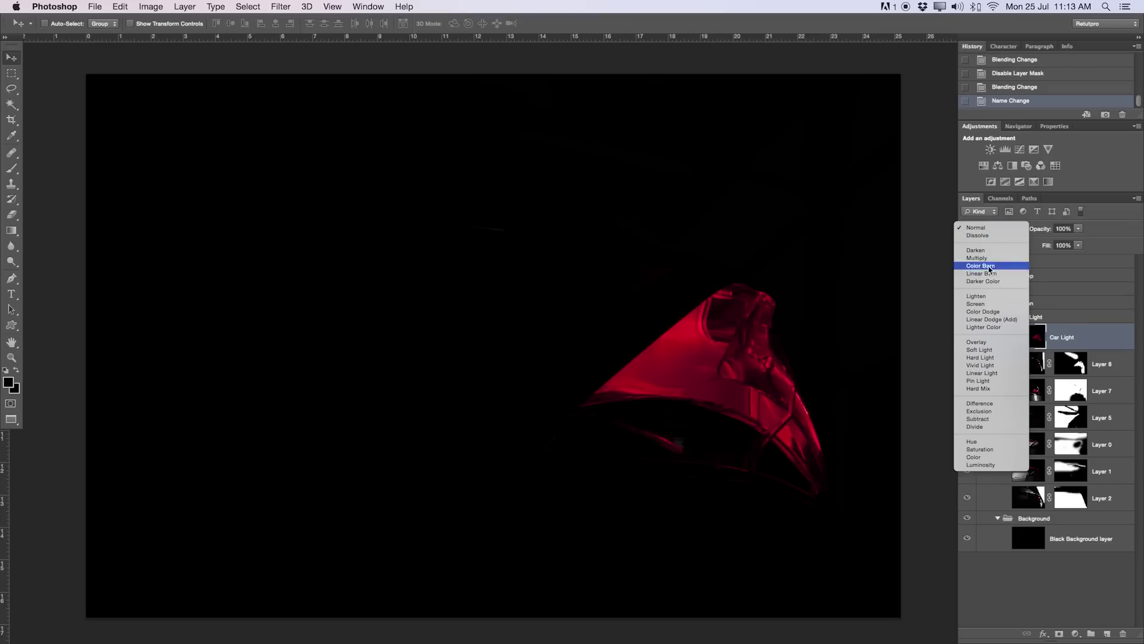
{"action": "left_click", "coordinate": [987, 297]}
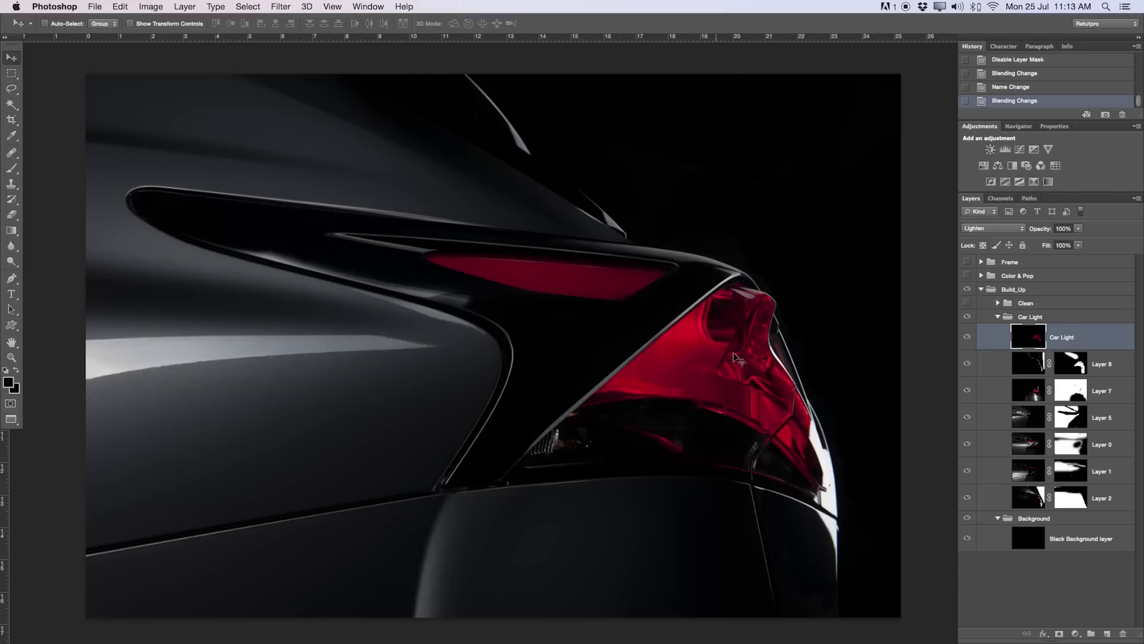
{"action": "left_click", "coordinate": [968, 337]}
{"action": "left_click", "coordinate": [968, 338]}
{"action": "left_click", "coordinate": [968, 338]}
{"action": "left_click", "coordinate": [968, 337]}
{"action": "left_click", "coordinate": [967, 337]}
{"action": "left_click", "coordinate": [969, 338]}
Switch Car Light to Screen blending and toggle it to compare the glow.
{"action": "left_click", "coordinate": [988, 228]}
{"action": "left_click", "coordinate": [989, 236]}
{"action": "left_click", "coordinate": [968, 339]}
{"action": "left_click", "coordinate": [968, 339]}
{"action": "left_click", "coordinate": [968, 339]}
{"action": "left_click", "coordinate": [968, 339]}
{"action": "left_click", "coordinate": [970, 338]}
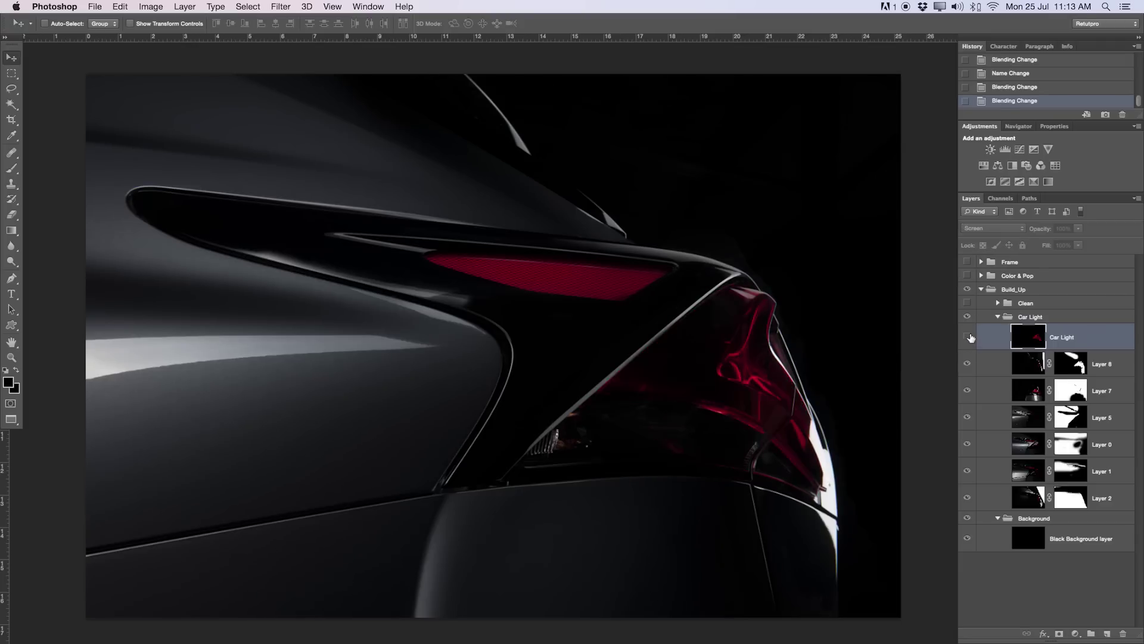
{"action": "left_click", "coordinate": [968, 337]}
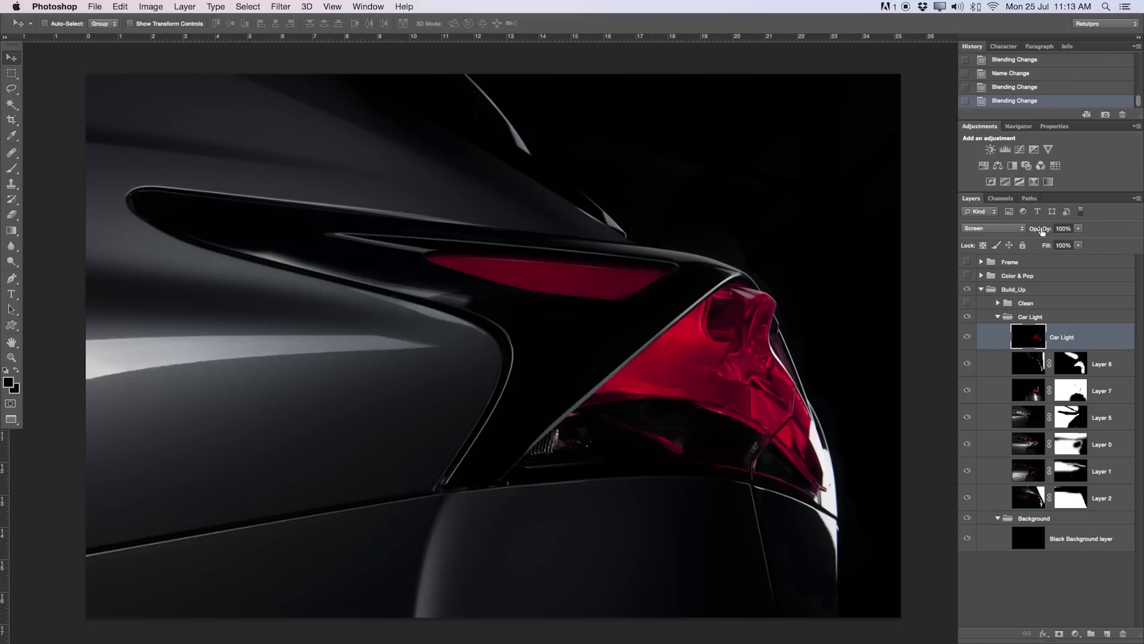
Lower Car Light's opacity to the mid-70s and compare the tail light with it on and off.
{"action": "left_click_drag", "start_coordinate": [1033, 228], "coordinate": [1030, 228]}
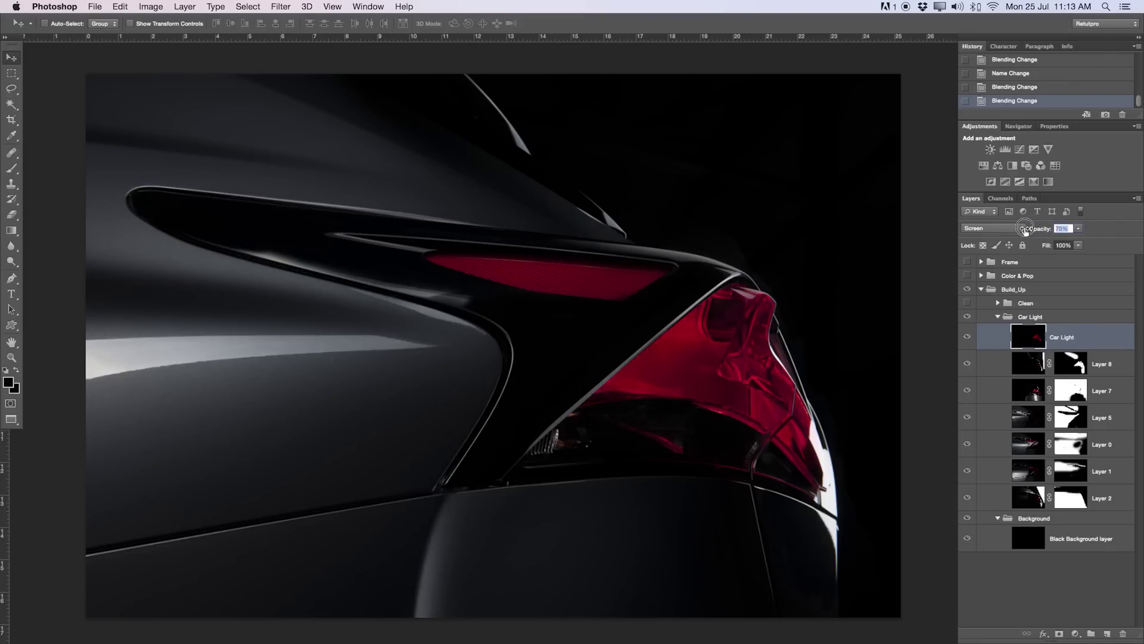
{"action": "left_click_drag", "start_coordinate": [1025, 227], "coordinate": [1040, 228]}
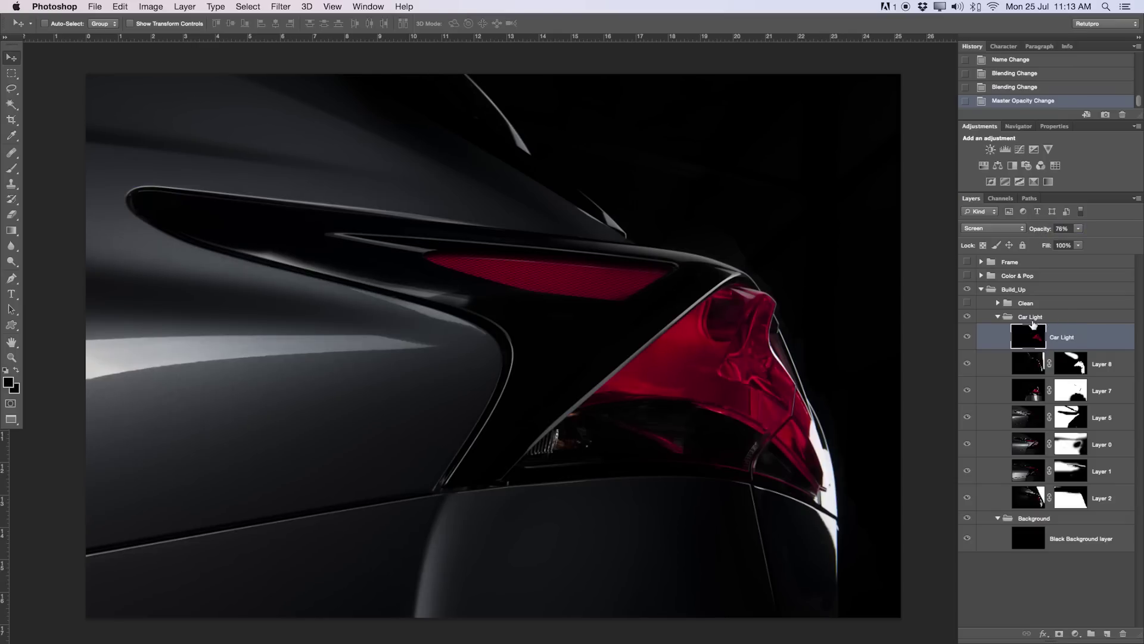
{"action": "left_click", "coordinate": [967, 338]}
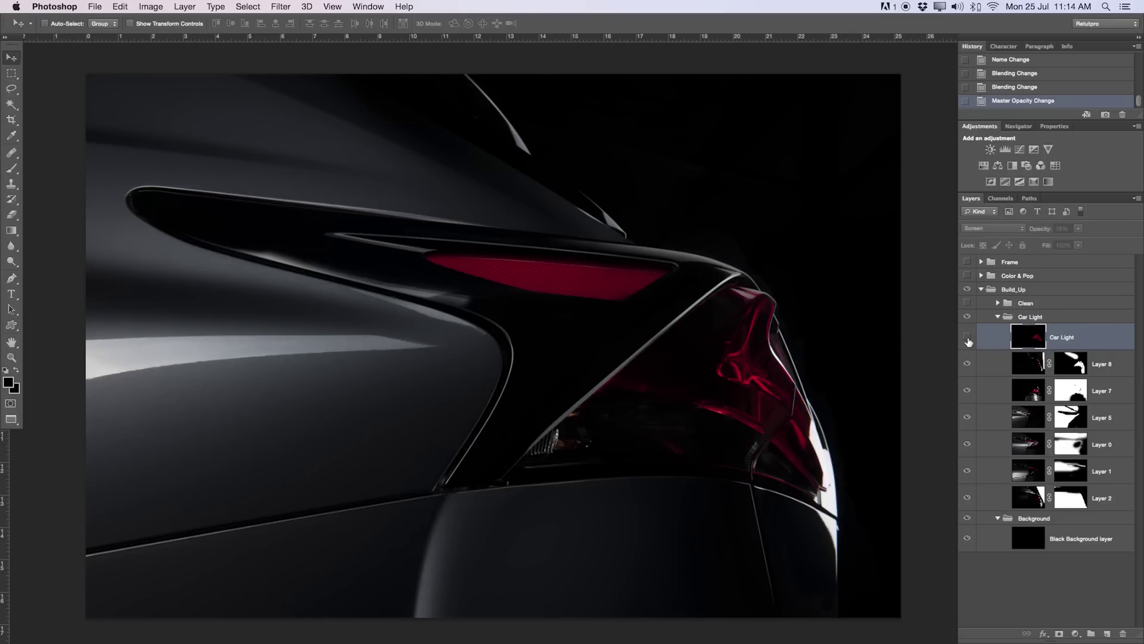
{"action": "left_click", "coordinate": [967, 343]}
{"action": "left_click", "coordinate": [967, 339]}
{"action": "left_click", "coordinate": [969, 344]}
{"action": "left_click", "coordinate": [969, 343]}
{"action": "left_click", "coordinate": [971, 341]}
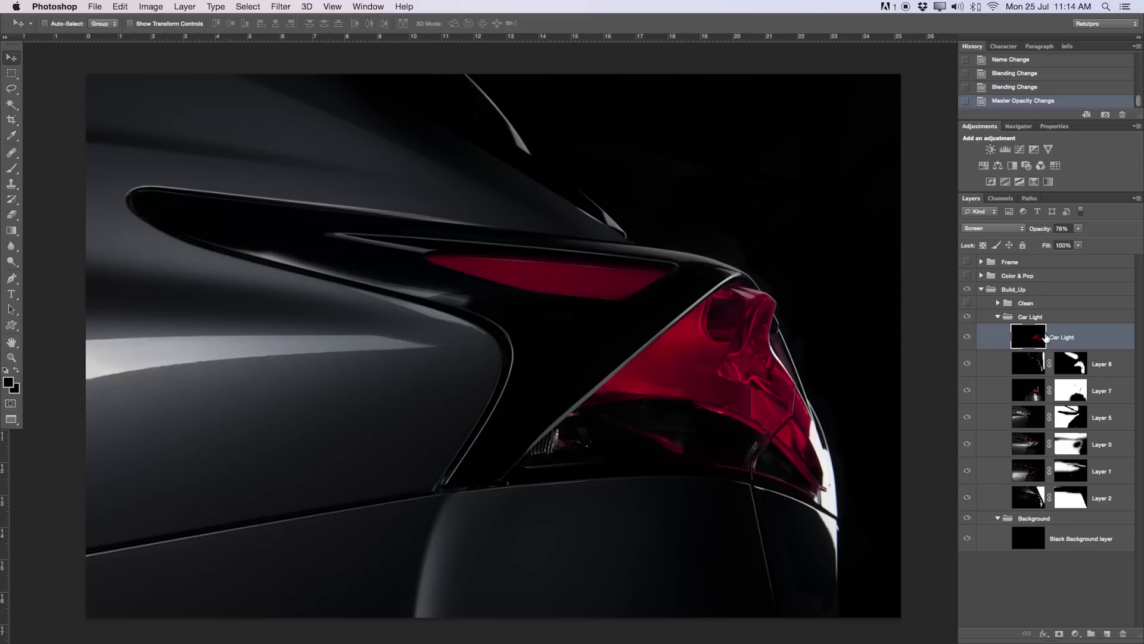
Set Car Light to Normal blending at 100% opacity and add a layer mask.
{"action": "left_click", "coordinate": [1006, 230]}
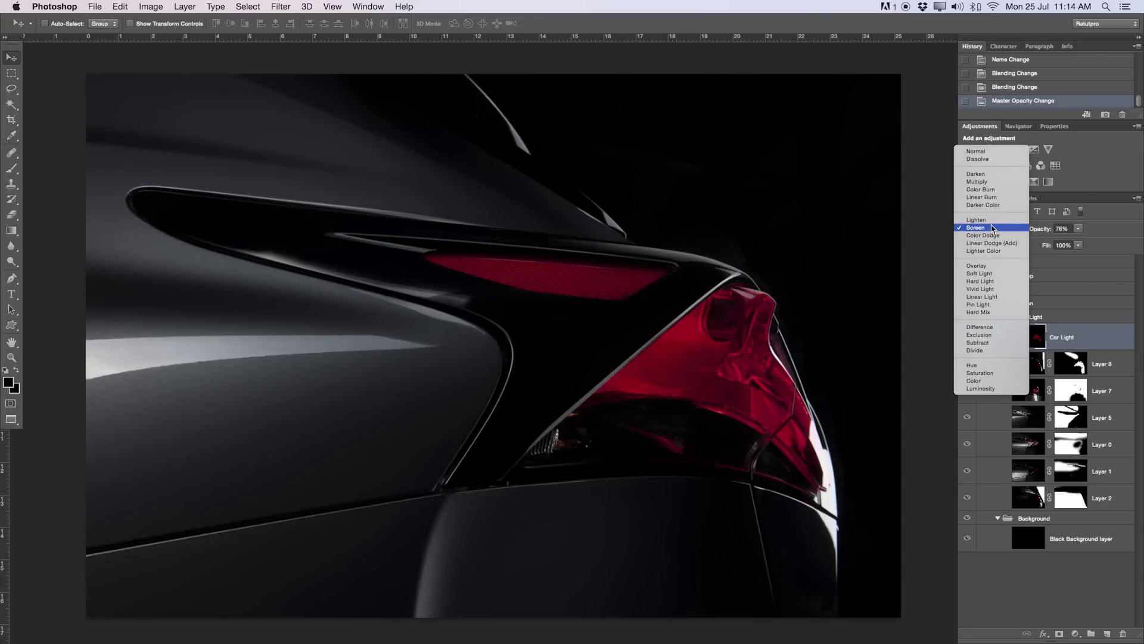
{"action": "left_click", "coordinate": [987, 152]}
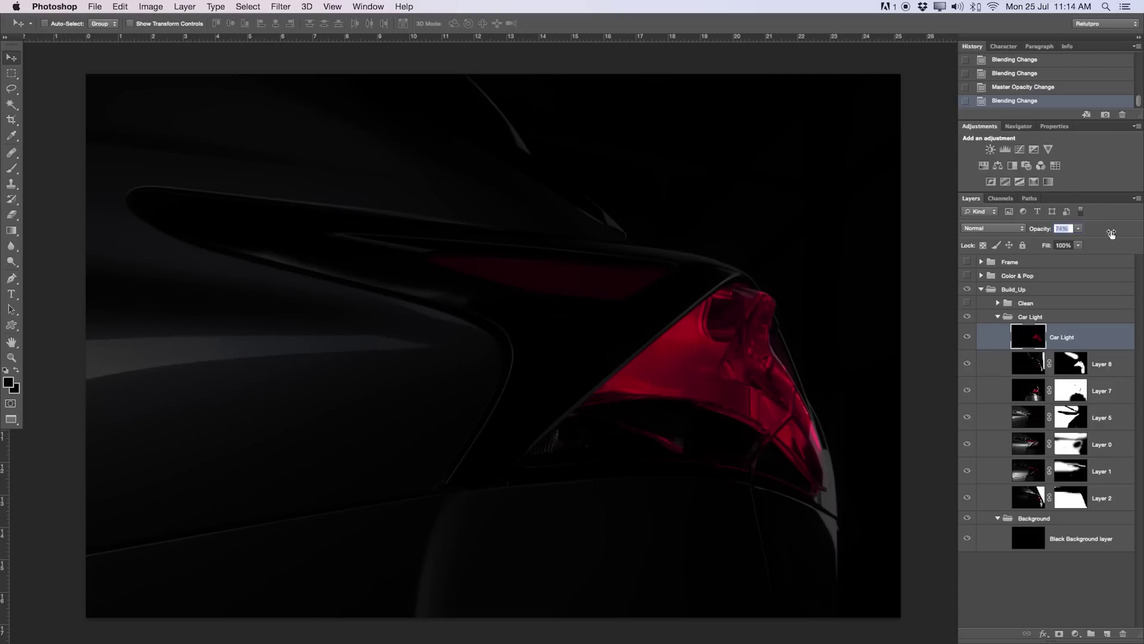
{"action": "type", "text": "100"}
{"action": "key", "text": "Return"}
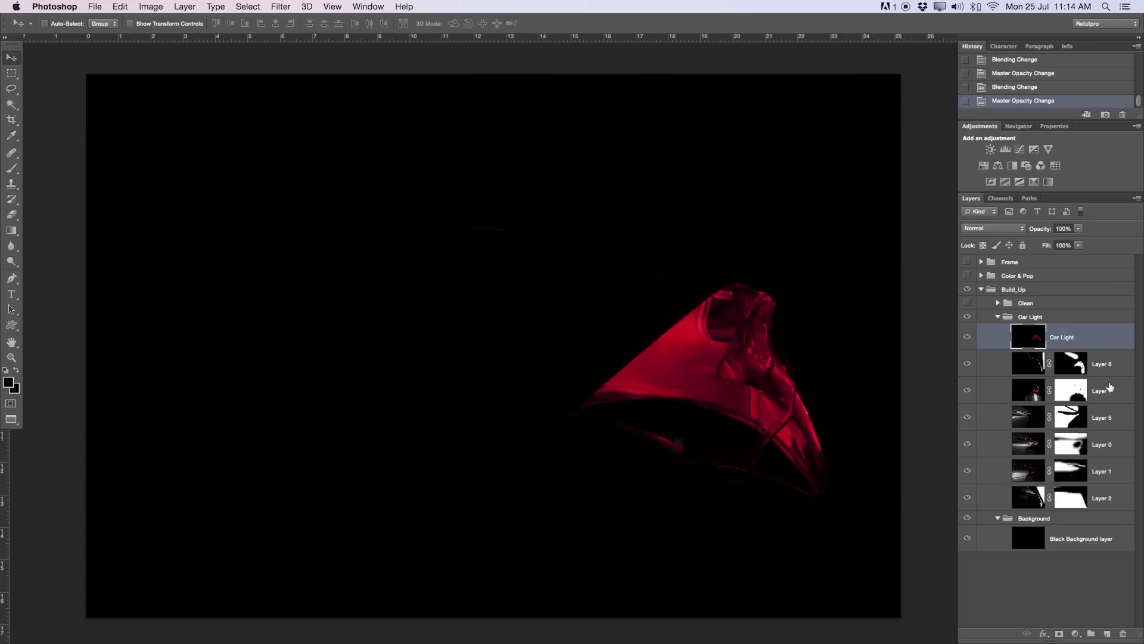
{"action": "left_click", "coordinate": [1060, 634]}
Zoom in on the red tail light and invert the Car Light mask to hide the layer.
{"action": "key", "text": "z"}
{"action": "left_click", "coordinate": [724, 359]}
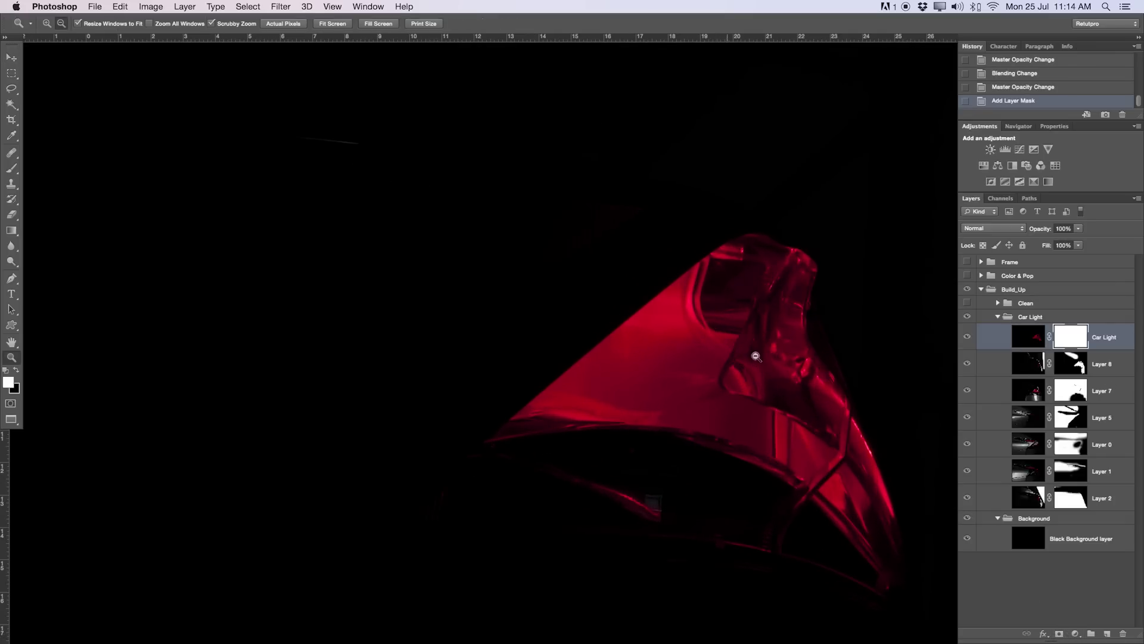
{"action": "left_click", "coordinate": [652, 288]}
{"action": "left_click", "coordinate": [598, 286]}
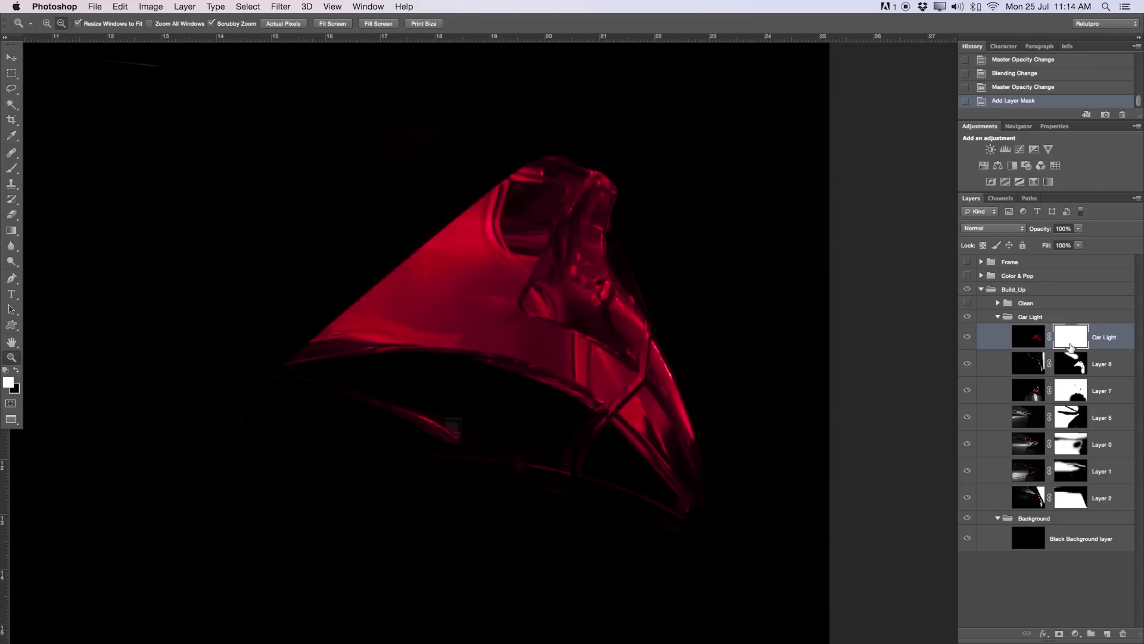
{"action": "key", "text": "super+i"}
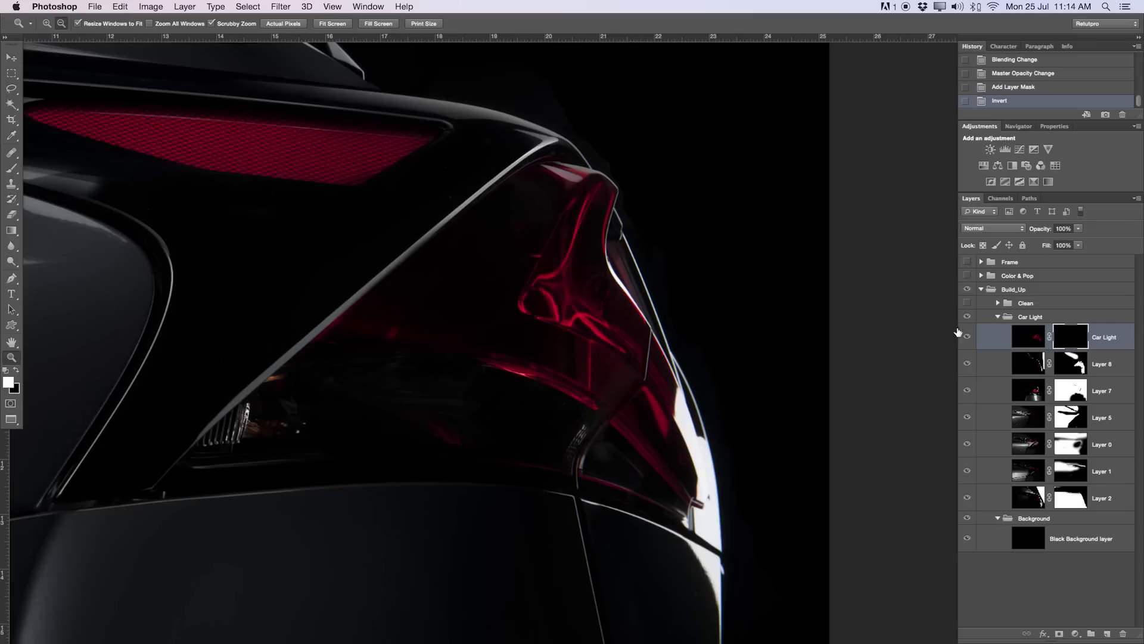
{"action": "left_click", "coordinate": [592, 322]}
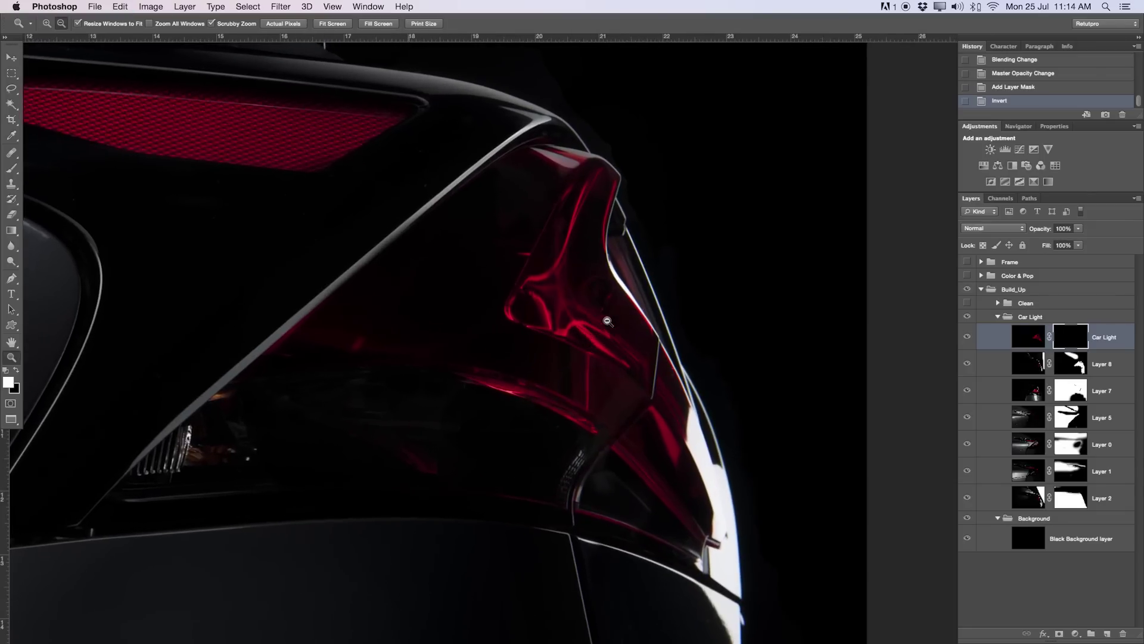
Brush the mask with sizes from 100 to 400 px to reveal the red tail light.
{"action": "key", "text": "b"}
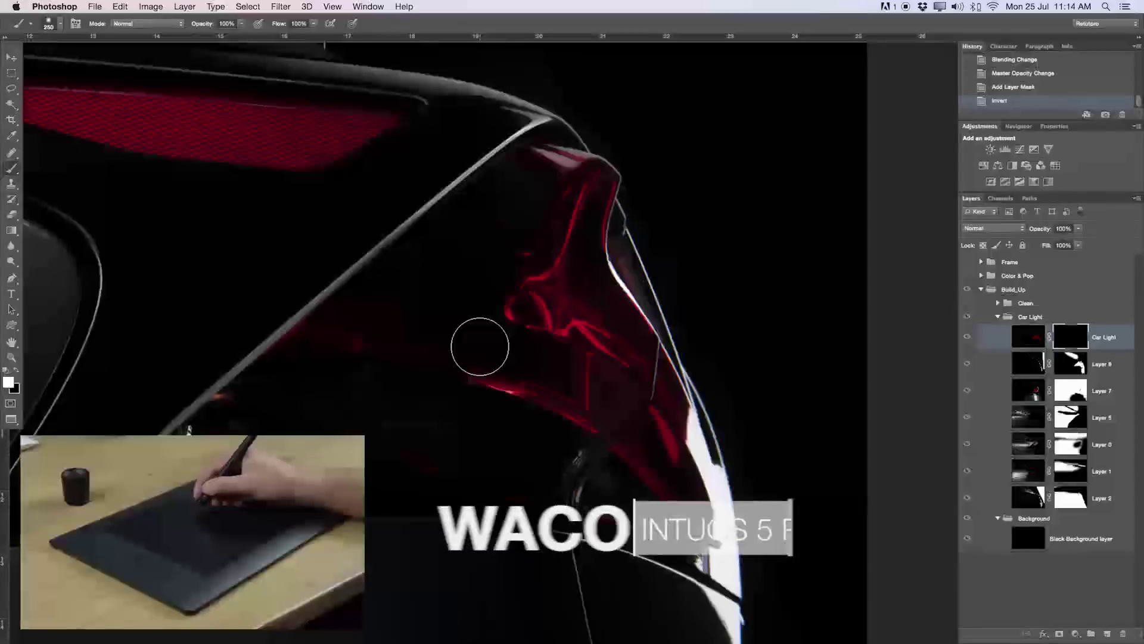
{"action": "mouse_move", "coordinate": [493, 365]}
{"action": "left_mouse_down"}
{"action": "mouse_move", "coordinate": [545, 363]}
{"action": "mouse_move", "coordinate": [489, 366]}
{"action": "mouse_move", "coordinate": [533, 337]}
{"action": "mouse_move", "coordinate": [512, 333]}
{"action": "mouse_move", "coordinate": [530, 316]}
{"action": "mouse_move", "coordinate": [534, 439]}
{"action": "mouse_move", "coordinate": [524, 237]}
{"action": "mouse_move", "coordinate": [538, 498]}
{"action": "mouse_move", "coordinate": [529, 202]}
{"action": "left_mouse_up"}
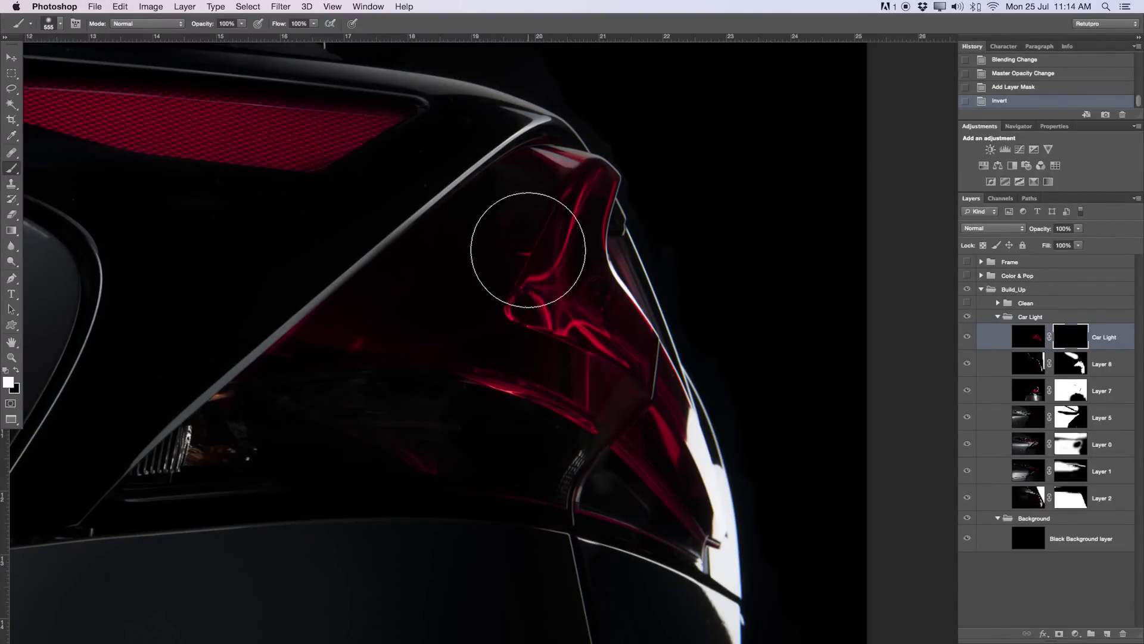
{"action": "mouse_move", "coordinate": [458, 340]}
{"action": "left_mouse_down"}
{"action": "mouse_move", "coordinate": [465, 231]}
{"action": "mouse_move", "coordinate": [463, 241]}
{"action": "left_mouse_up"}
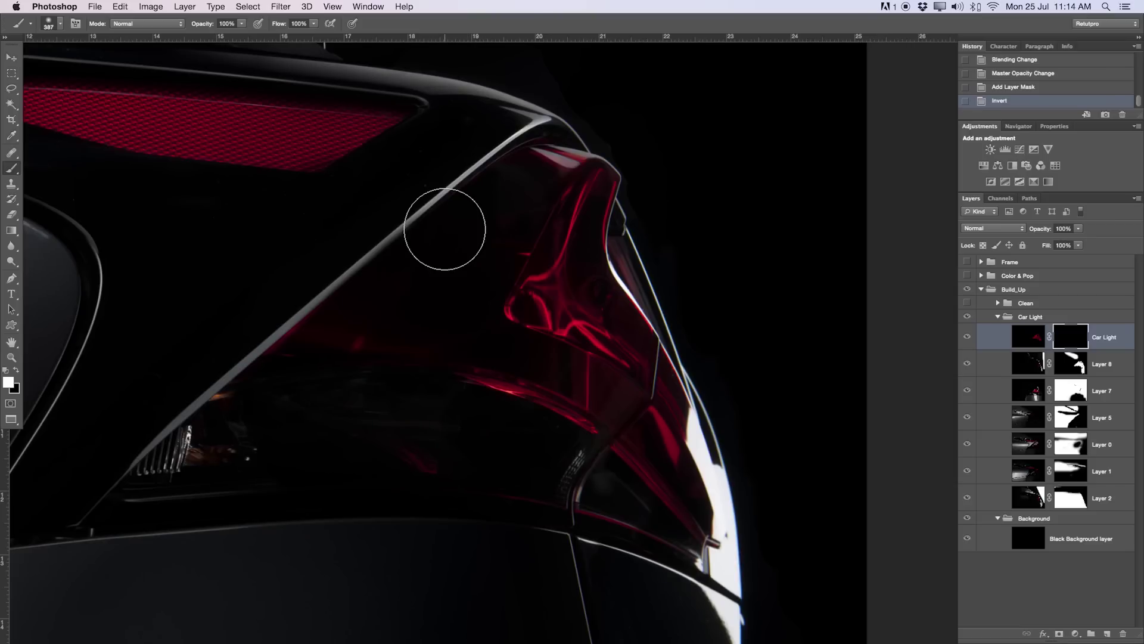
{"action": "key", "text": "bracketleft"}
{"action": "key", "text": "bracketleft"}
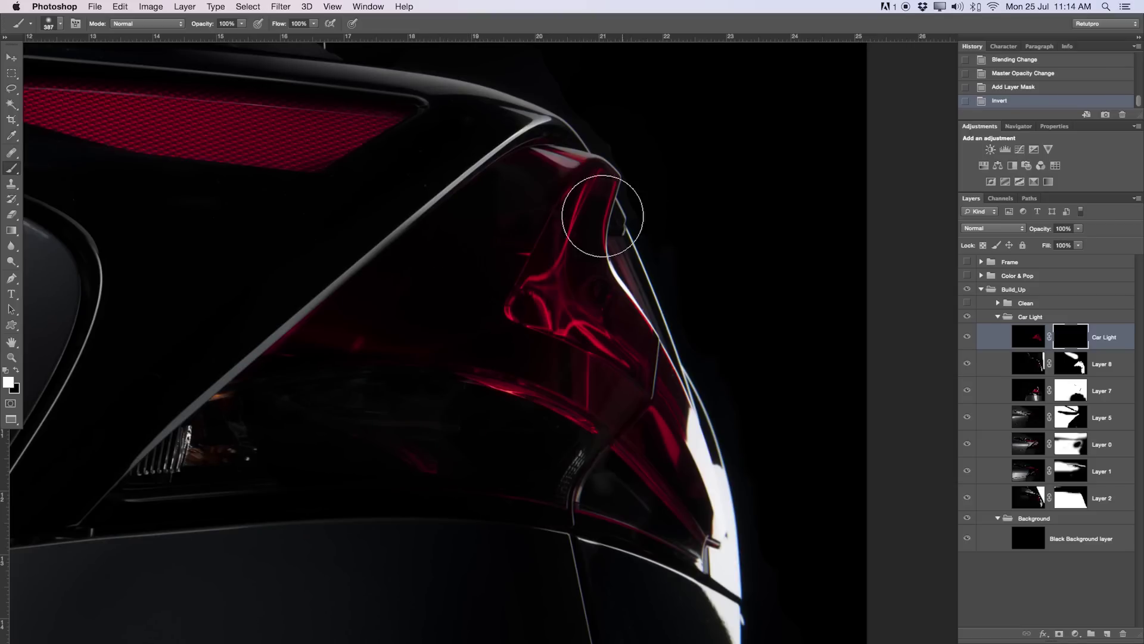
{"action": "mouse_move", "coordinate": [500, 319]}
{"action": "left_mouse_down"}
{"action": "mouse_move", "coordinate": [491, 350]}
{"action": "mouse_move", "coordinate": [514, 288]}
{"action": "mouse_move", "coordinate": [446, 374]}
{"action": "mouse_move", "coordinate": [531, 301]}
{"action": "mouse_move", "coordinate": [578, 405]}
{"action": "mouse_move", "coordinate": [605, 335]}
{"action": "mouse_move", "coordinate": [626, 439]}
{"action": "mouse_move", "coordinate": [627, 416]}
{"action": "mouse_move", "coordinate": [647, 466]}
{"action": "mouse_move", "coordinate": [605, 342]}
{"action": "mouse_move", "coordinate": [616, 385]}
{"action": "mouse_move", "coordinate": [598, 216]}
{"action": "left_mouse_up"}
{"action": "key", "text": "bracketleft"}
{"action": "key", "text": "bracketleft"}
{"action": "key", "text": "bracketleft"}
{"action": "key", "text": "bracketleft"}
{"action": "key", "text": "bracketleft"}
{"action": "key", "text": "bracketleft"}
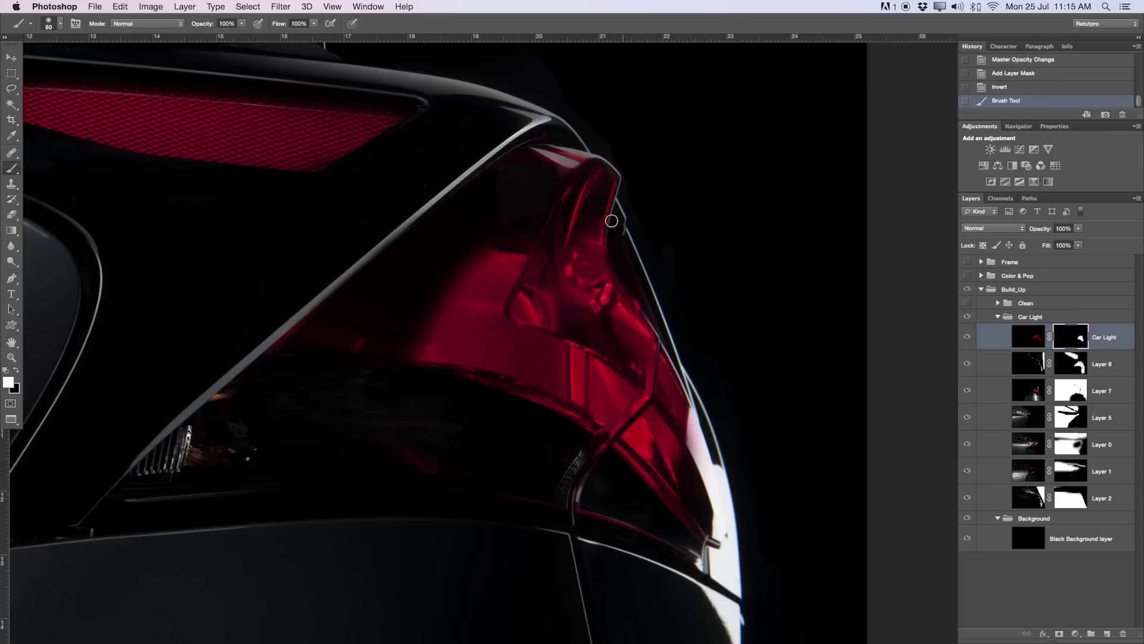
{"action": "key", "text": "bracketright"}
{"action": "mouse_move", "coordinate": [603, 224]}
{"action": "left_mouse_down"}
{"action": "mouse_move", "coordinate": [590, 170]}
{"action": "mouse_move", "coordinate": [563, 161]}
{"action": "mouse_move", "coordinate": [520, 179]}
{"action": "left_mouse_up"}
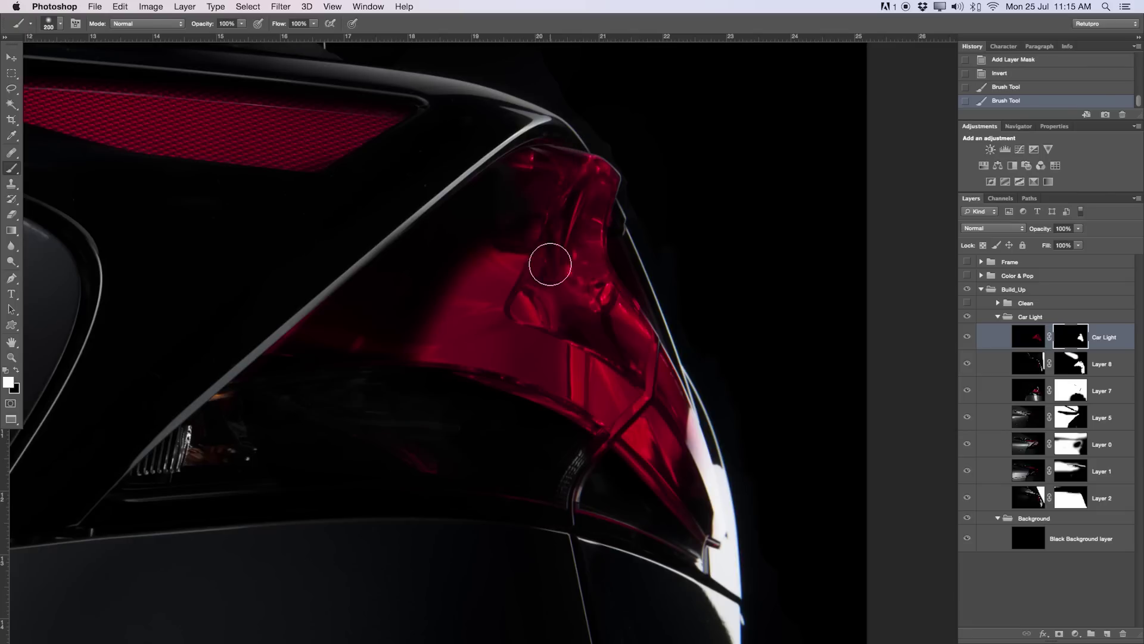
{"action": "key", "text": "bracketright"}
{"action": "key", "text": "bracketright"}
{"action": "key", "text": "bracketright"}
{"action": "key", "text": "bracketright"}
{"action": "mouse_move", "coordinate": [544, 217]}
{"action": "left_mouse_down"}
{"action": "mouse_move", "coordinate": [516, 188]}
{"action": "mouse_move", "coordinate": [465, 212]}
{"action": "mouse_move", "coordinate": [325, 334]}
{"action": "mouse_move", "coordinate": [436, 279]}
{"action": "mouse_move", "coordinate": [439, 331]}
{"action": "mouse_move", "coordinate": [286, 378]}
{"action": "mouse_move", "coordinate": [235, 413]}
{"action": "mouse_move", "coordinate": [383, 349]}
{"action": "mouse_move", "coordinate": [511, 312]}
{"action": "mouse_move", "coordinate": [603, 475]}
{"action": "mouse_move", "coordinate": [552, 438]}
{"action": "mouse_move", "coordinate": [663, 520]}
{"action": "mouse_move", "coordinate": [691, 596]}
{"action": "mouse_move", "coordinate": [431, 387]}
{"action": "mouse_move", "coordinate": [219, 459]}
{"action": "mouse_move", "coordinate": [208, 410]}
{"action": "mouse_move", "coordinate": [396, 521]}
{"action": "left_mouse_up"}
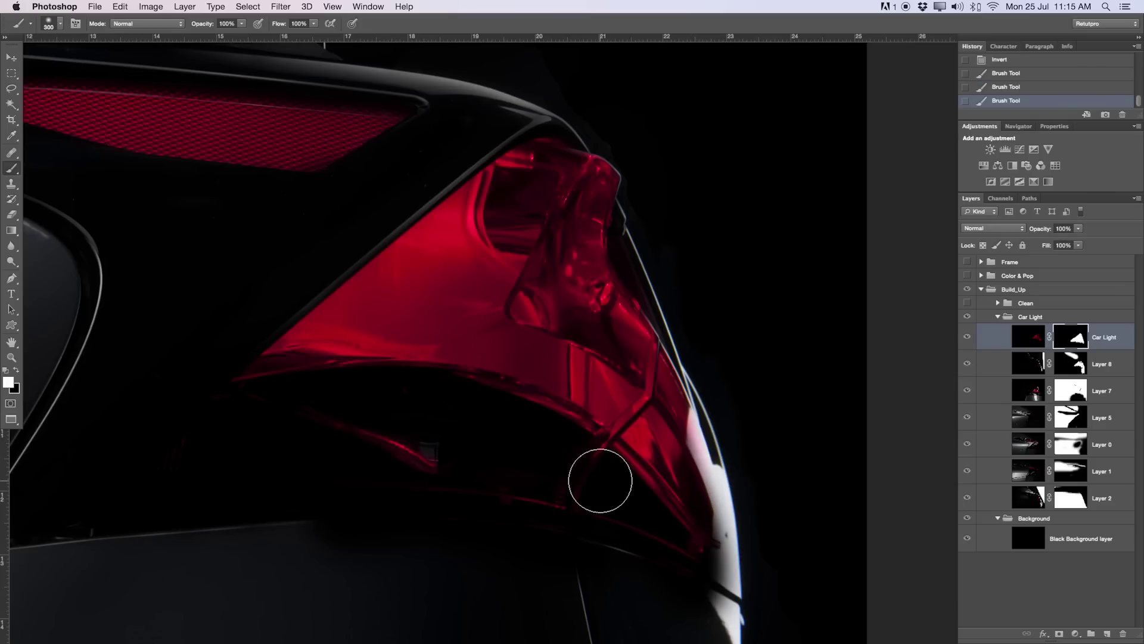
Disable the Car Light layer mask and set the layer's blend mode to Screen.
{"action": "right_click", "coordinate": [1080, 338]}
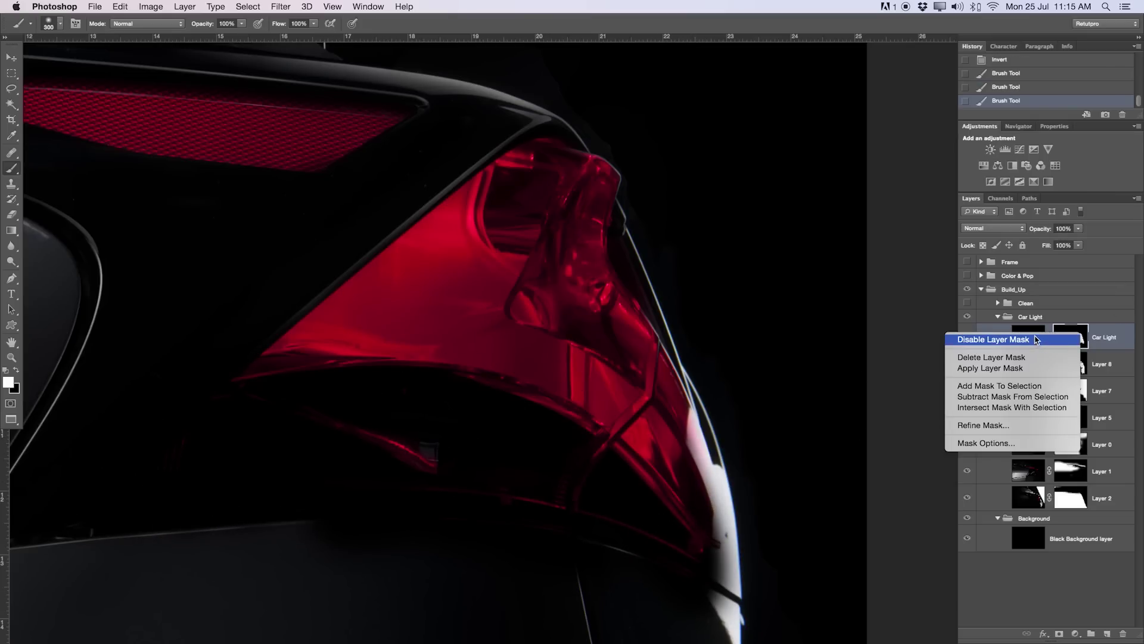
{"action": "left_click", "coordinate": [1008, 335]}
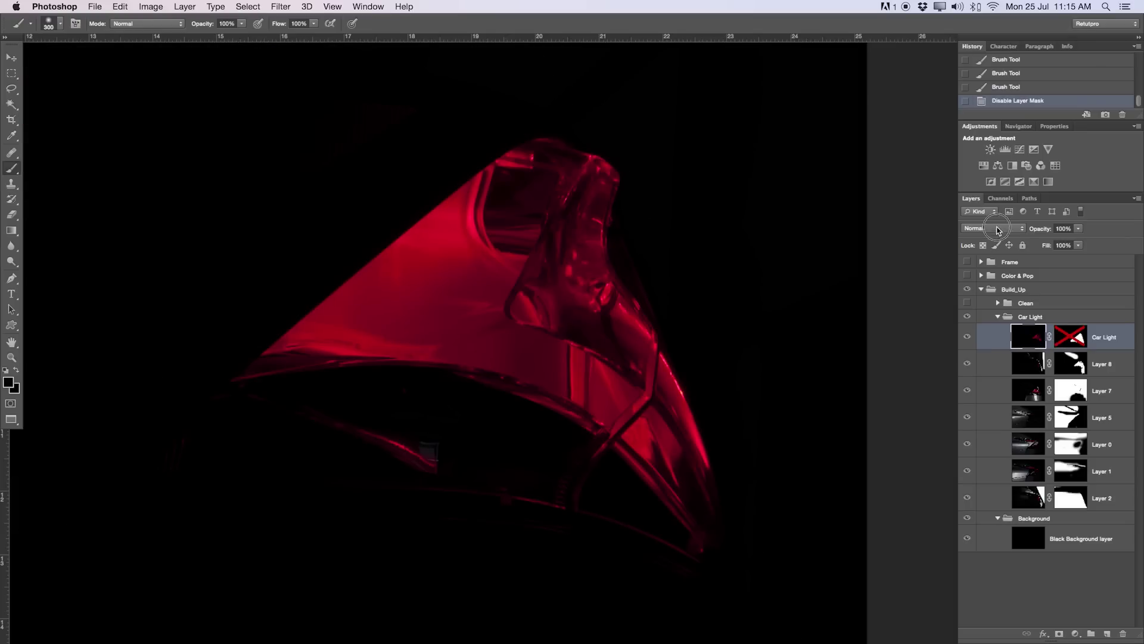
{"action": "left_click", "coordinate": [999, 230]}
{"action": "left_click", "coordinate": [989, 298]}
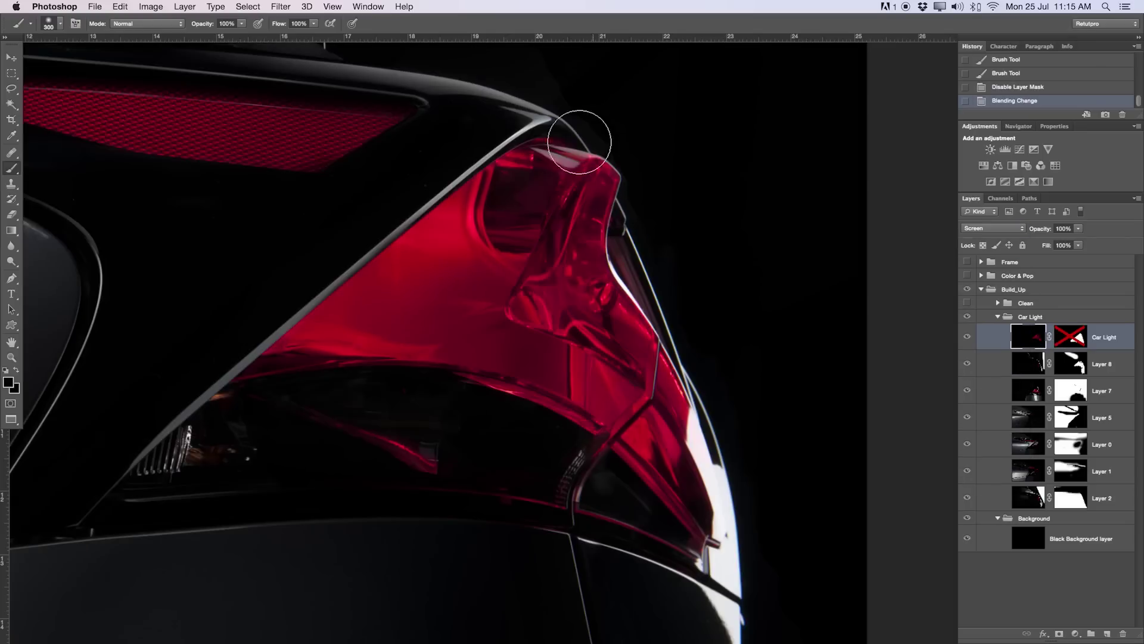
{"action": "key", "text": "v"}
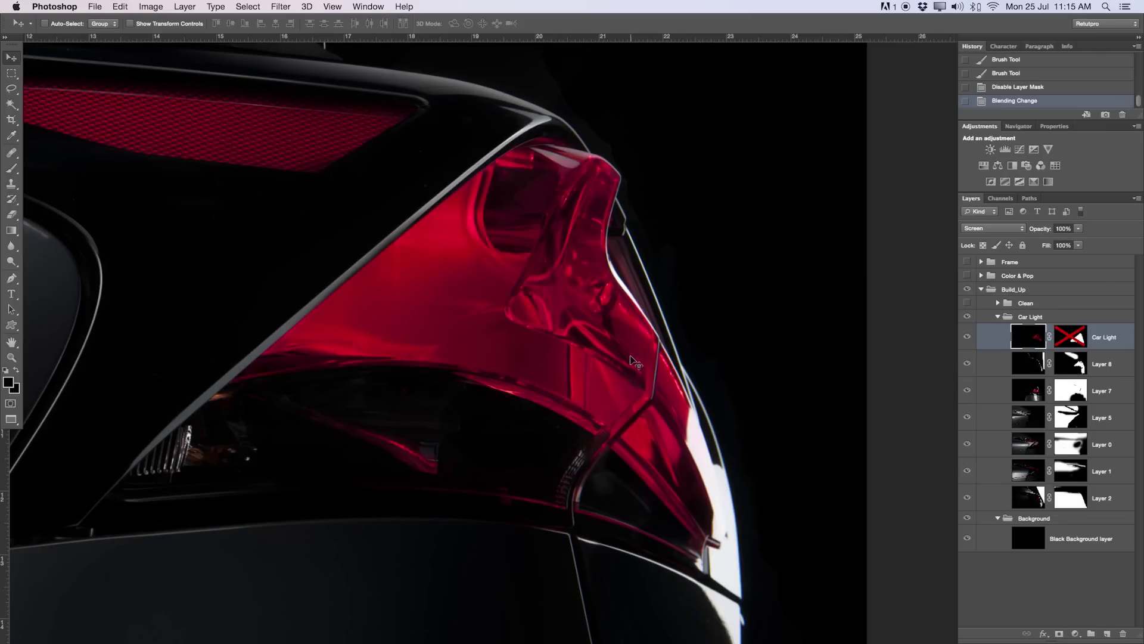
Start a Pen path along the tail-light lens's upper and left edges.
{"action": "key", "text": "p"}
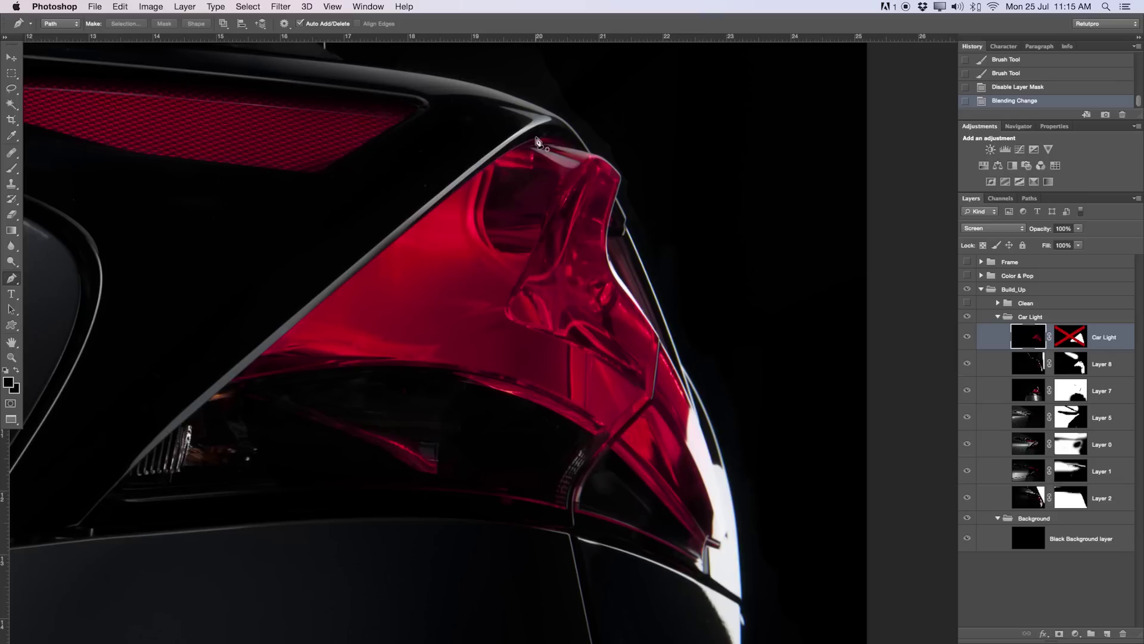
{"action": "left_click", "coordinate": [539, 138]}
{"action": "left_click_drag", "start_coordinate": [449, 196], "coordinate": [393, 242]}
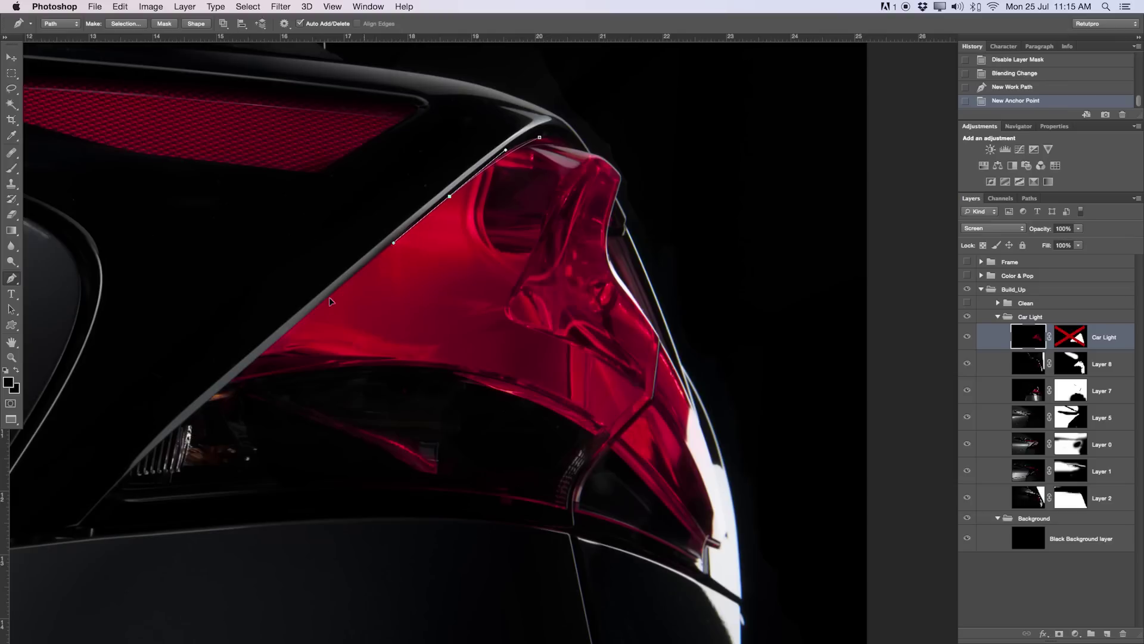
{"action": "left_click", "coordinate": [322, 304]}
{"action": "left_click", "coordinate": [233, 380]}
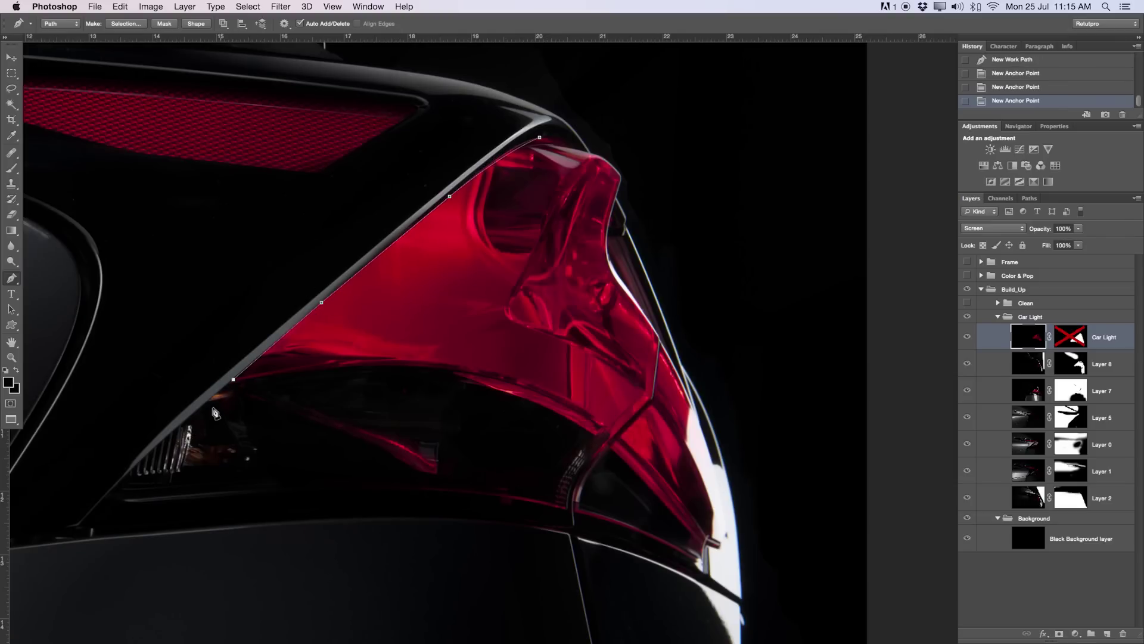
{"action": "left_click", "coordinate": [182, 423]}
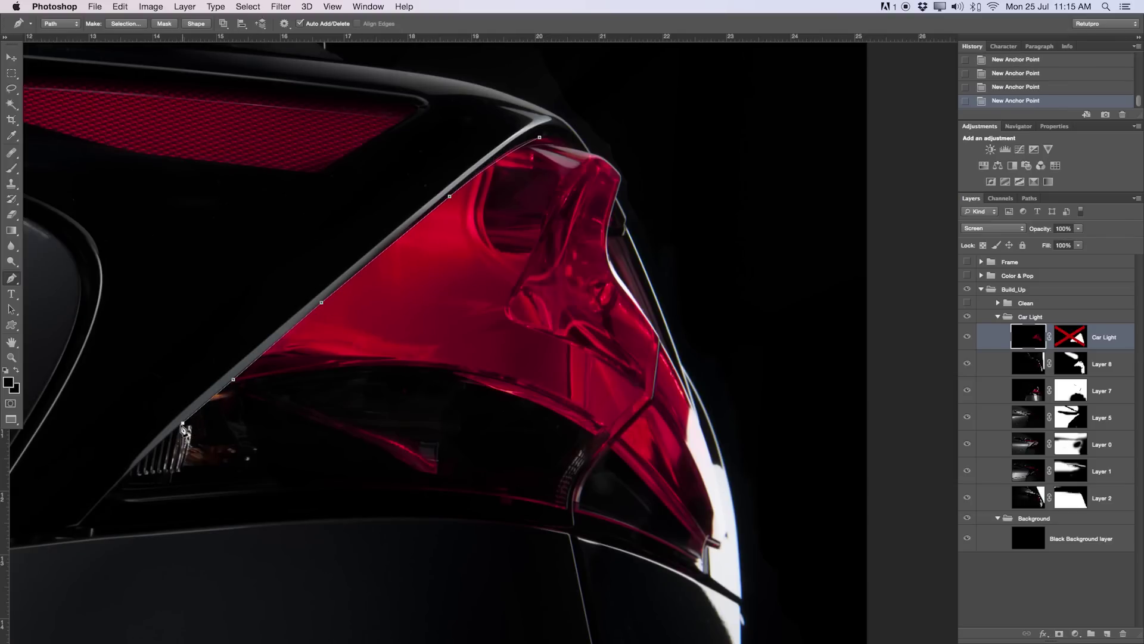
Trace the path along the lens's bottom and inner edges and close it at the start point.
{"action": "left_click", "coordinate": [292, 459]}
{"action": "left_click", "coordinate": [355, 473]}
{"action": "left_click", "coordinate": [450, 493]}
{"action": "left_click", "coordinate": [463, 476]}
{"action": "left_click", "coordinate": [517, 413]}
{"action": "left_click", "coordinate": [529, 394]}
{"action": "left_click", "coordinate": [514, 270]}
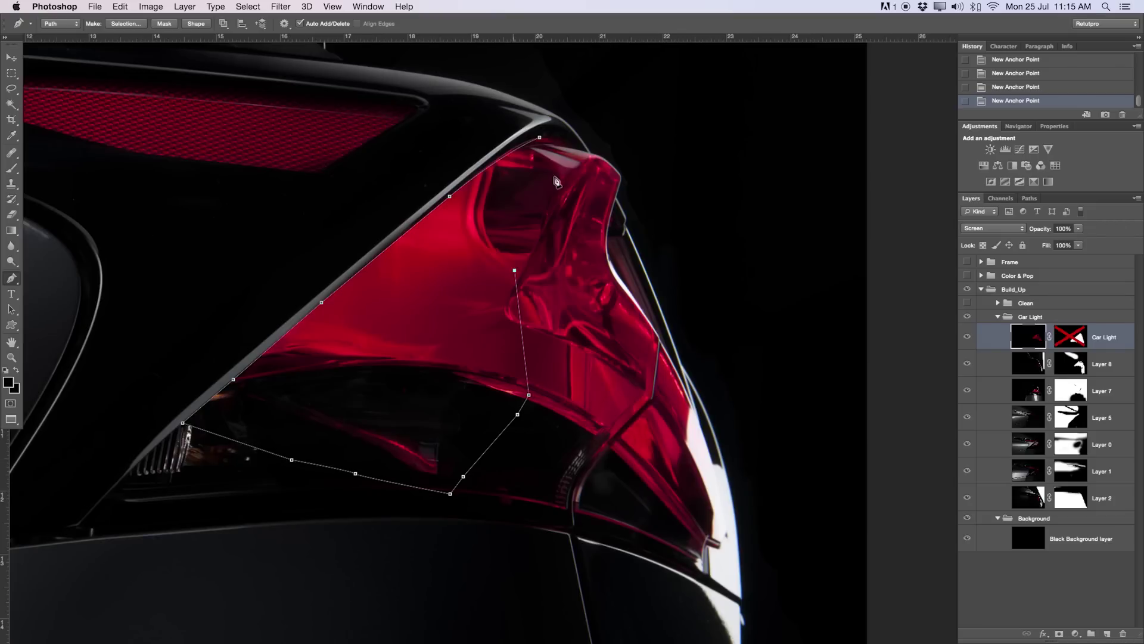
{"action": "left_click", "coordinate": [555, 177]}
{"action": "left_click", "coordinate": [576, 145]}
{"action": "left_click", "coordinate": [540, 143]}
Convert the path to a selection, delete the old Car Light mask, and add a new mask from the selection.
{"action": "right_click", "coordinate": [541, 144]}
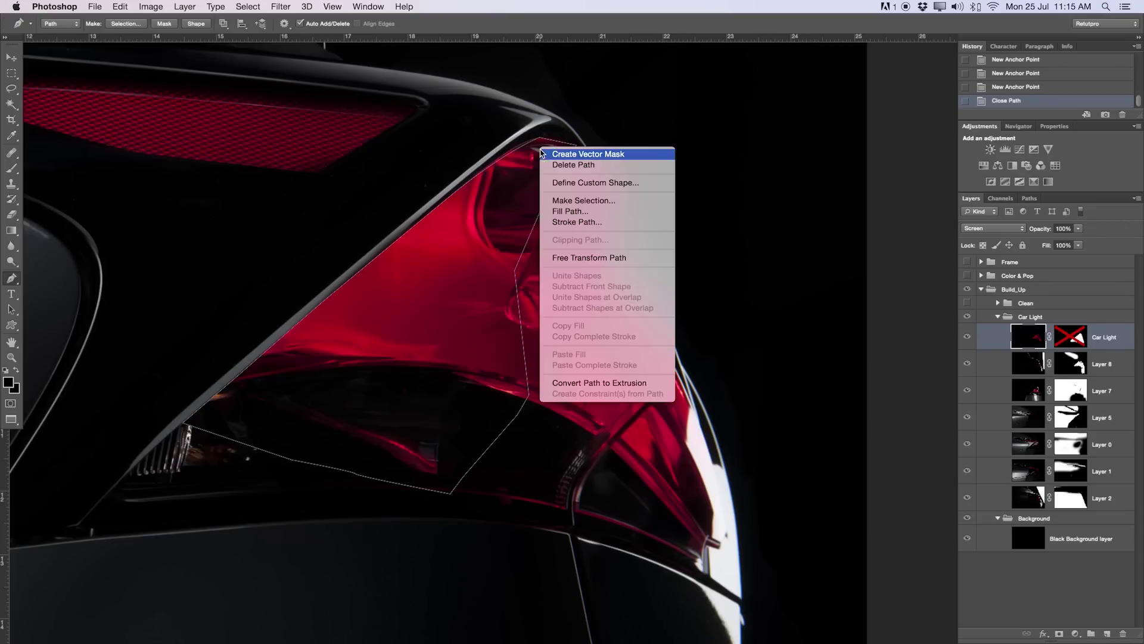
{"action": "left_click", "coordinate": [557, 197]}
{"action": "key", "text": "Return"}
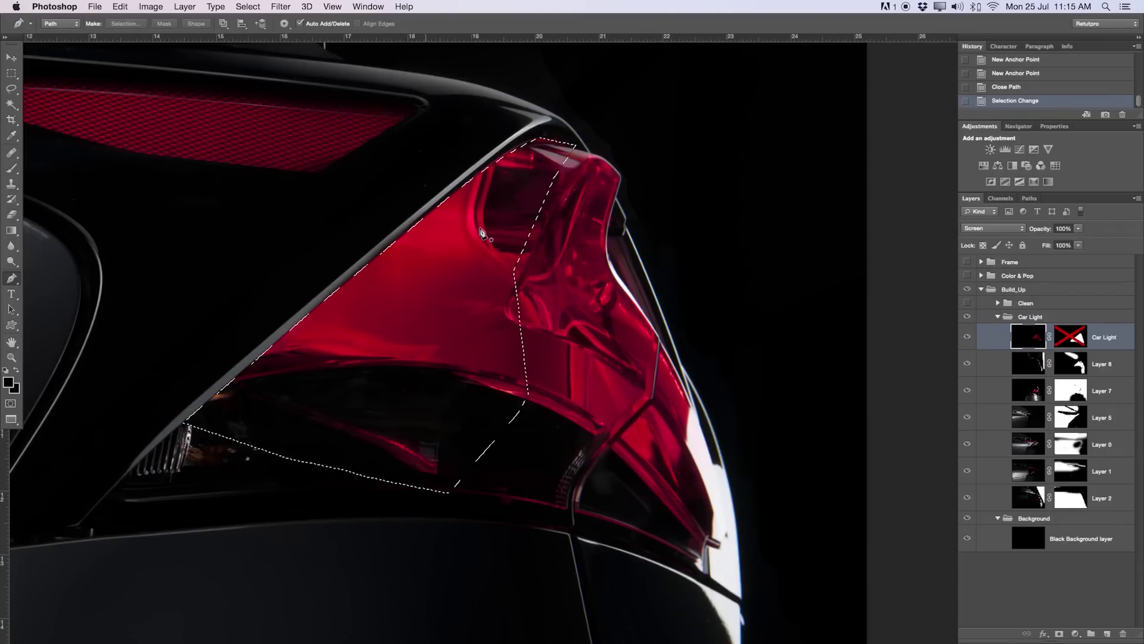
{"action": "left_click", "coordinate": [1071, 344], "text": "shift"}
{"action": "right_click", "coordinate": [1071, 344]}
{"action": "left_click", "coordinate": [944, 359]}
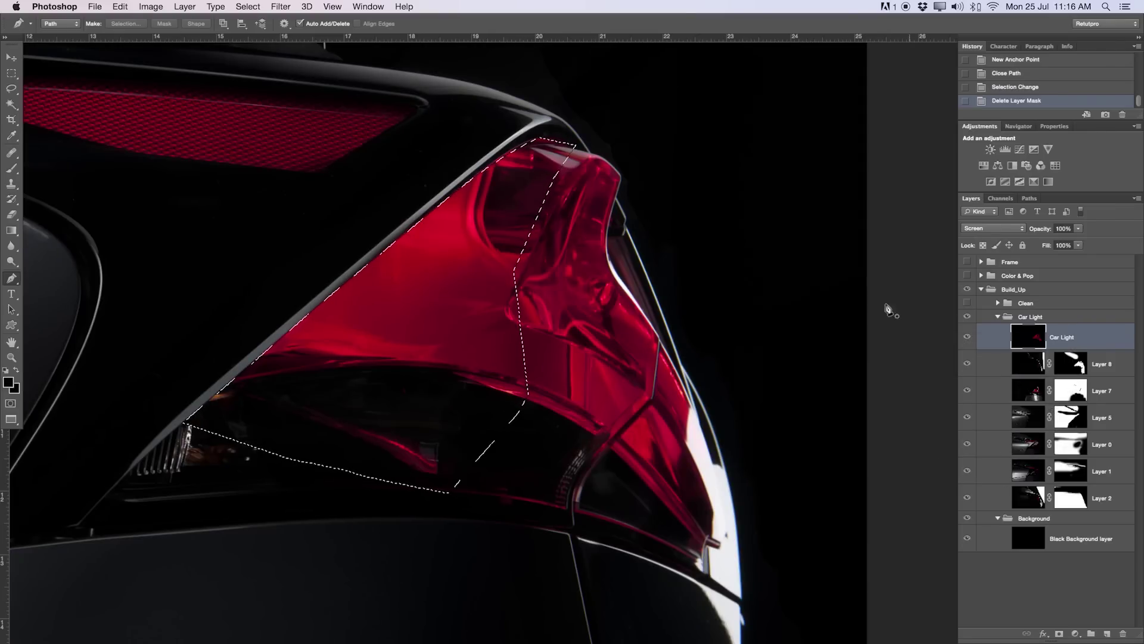
{"action": "left_click", "coordinate": [1060, 635]}
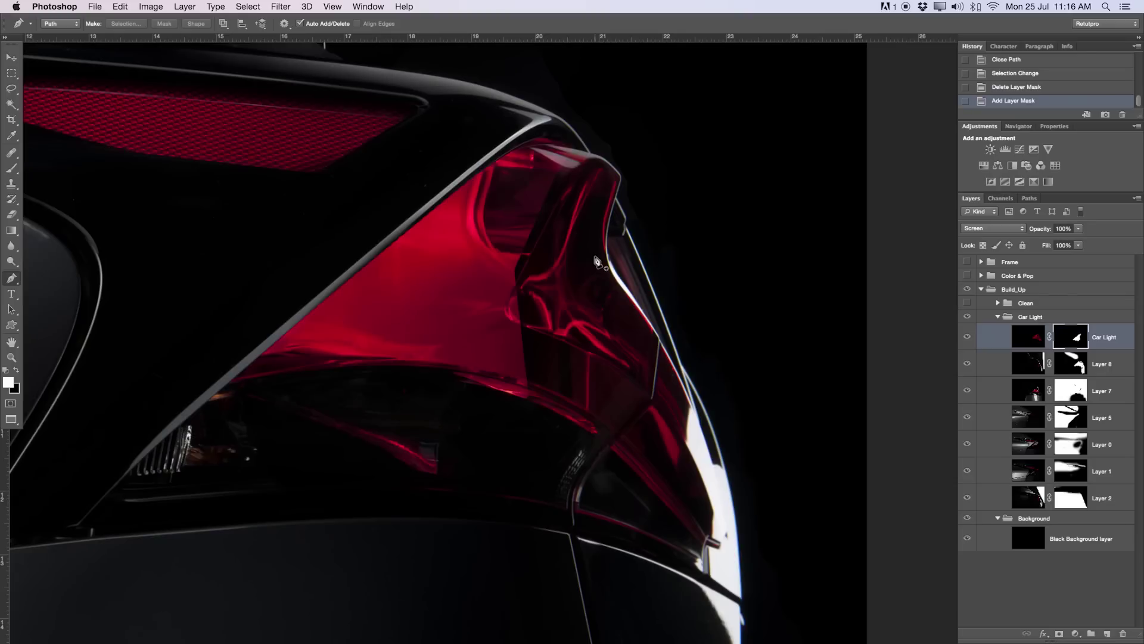
{"action": "key", "text": "b"}
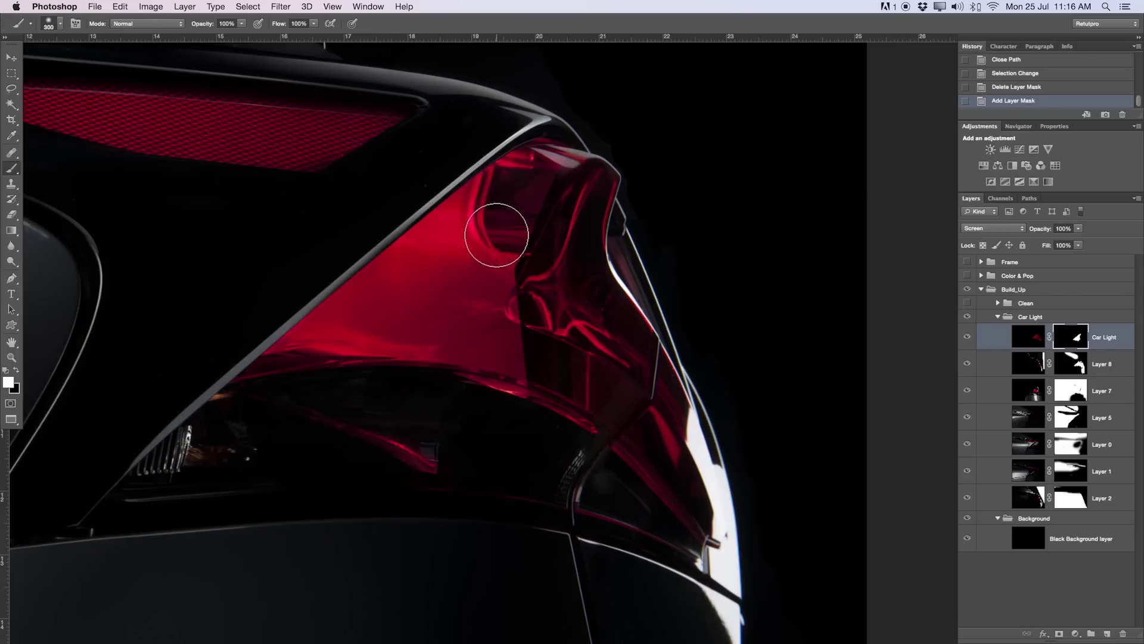
Paint white on the Car Light mask, shrinking the brush from 250 to 125, to brighten the lower tail light.
{"action": "key", "text": "v"}
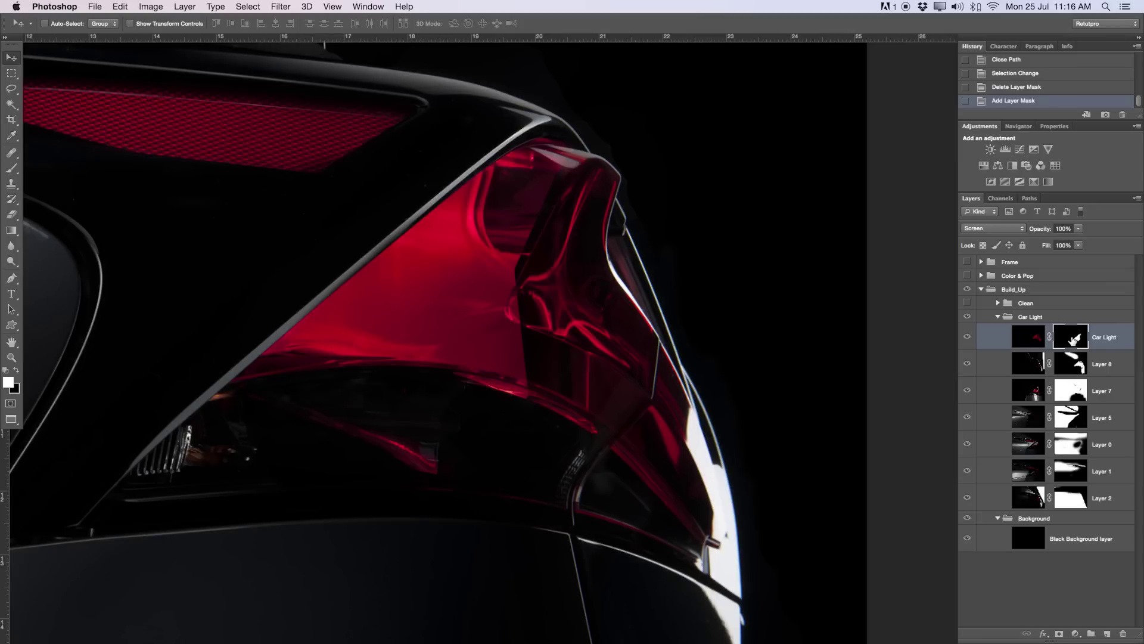
{"action": "key", "text": "b"}
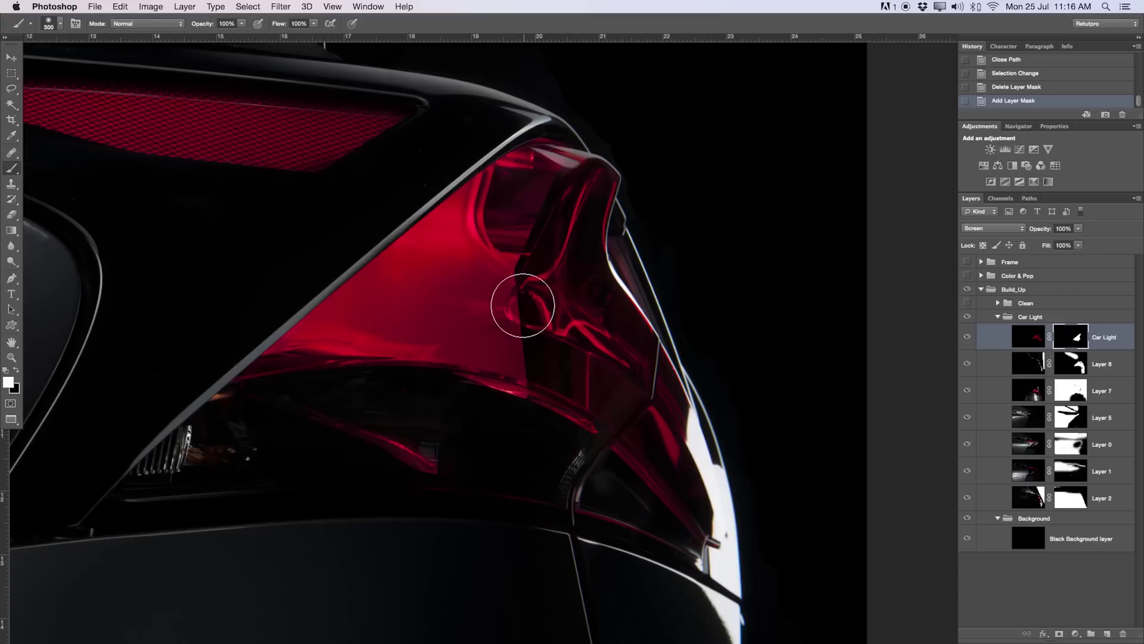
{"action": "mouse_move", "coordinate": [520, 289]}
{"action": "left_mouse_down"}
{"action": "mouse_move", "coordinate": [529, 391]}
{"action": "mouse_move", "coordinate": [642, 364]}
{"action": "left_mouse_up"}
{"action": "key", "text": "bracketleft"}
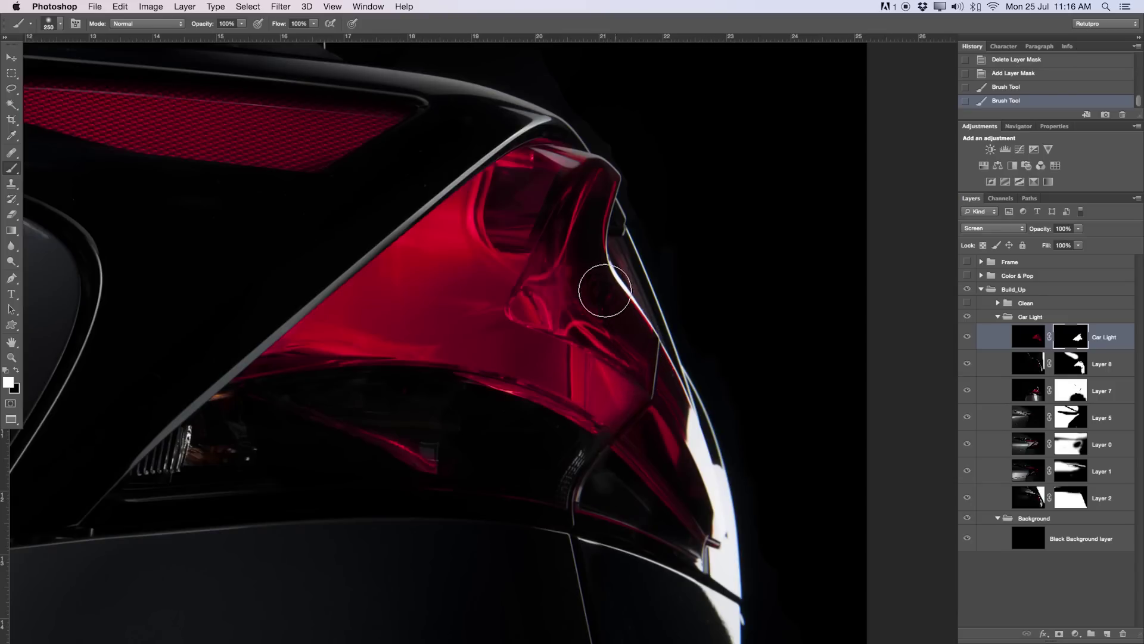
{"action": "key", "text": "bracketleft"}
{"action": "key", "text": "bracketleft"}
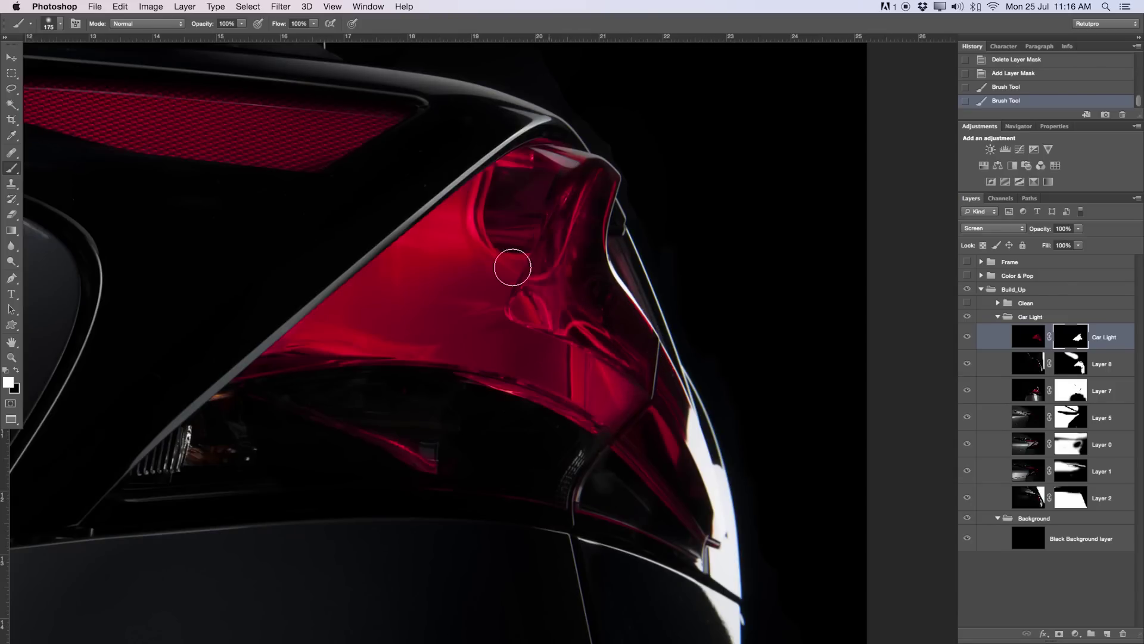
{"action": "left_click", "coordinate": [570, 187]}
{"action": "key", "text": "bracketleft"}
{"action": "key", "text": "bracketleft"}
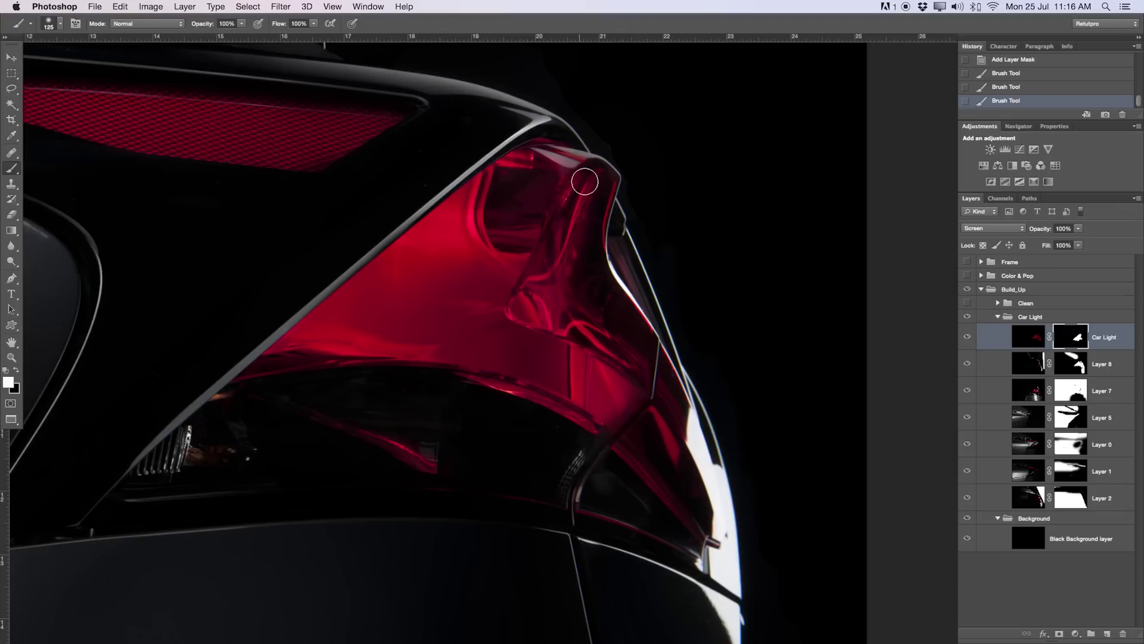
{"action": "mouse_move", "coordinate": [595, 190]}
{"action": "left_mouse_down"}
{"action": "mouse_move", "coordinate": [587, 265]}
{"action": "mouse_move", "coordinate": [641, 344]}
{"action": "mouse_move", "coordinate": [609, 304]}
{"action": "mouse_move", "coordinate": [637, 349]}
{"action": "mouse_move", "coordinate": [636, 370]}
{"action": "mouse_move", "coordinate": [561, 268]}
{"action": "left_mouse_up"}
{"action": "mouse_move", "coordinate": [533, 310]}
{"action": "left_mouse_down"}
{"action": "mouse_move", "coordinate": [547, 204]}
{"action": "mouse_move", "coordinate": [592, 170]}
{"action": "left_mouse_up"}
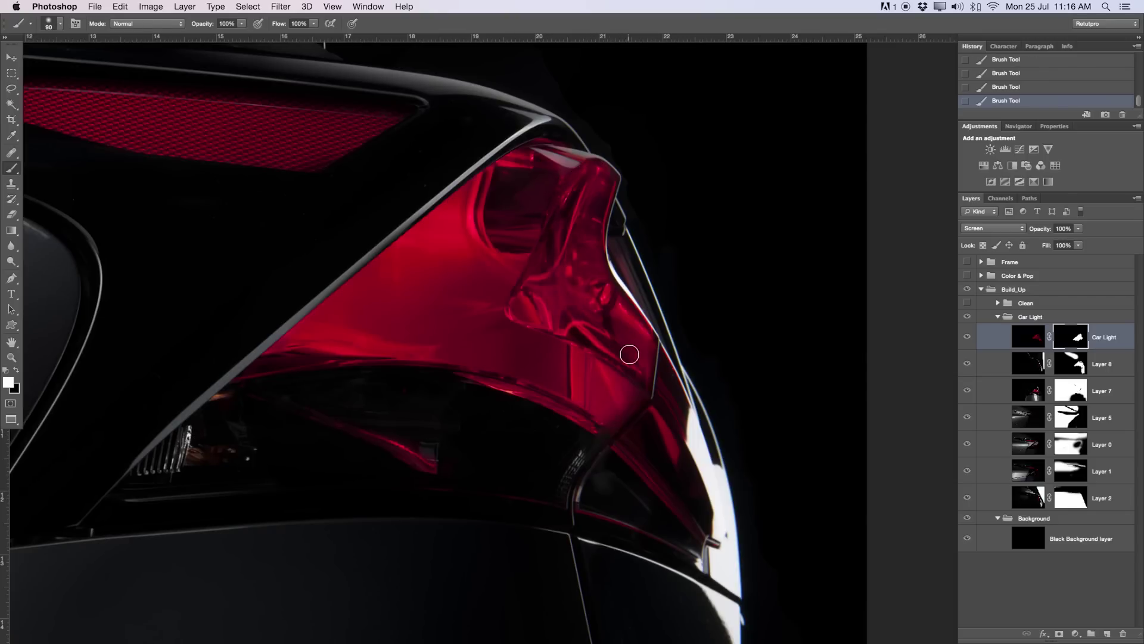
{"action": "key", "text": "bracketright"}
{"action": "mouse_move", "coordinate": [630, 354]}
{"action": "left_mouse_down"}
{"action": "mouse_move", "coordinate": [617, 425]}
{"action": "mouse_move", "coordinate": [640, 443]}
{"action": "mouse_move", "coordinate": [652, 411]}
{"action": "left_mouse_up"}
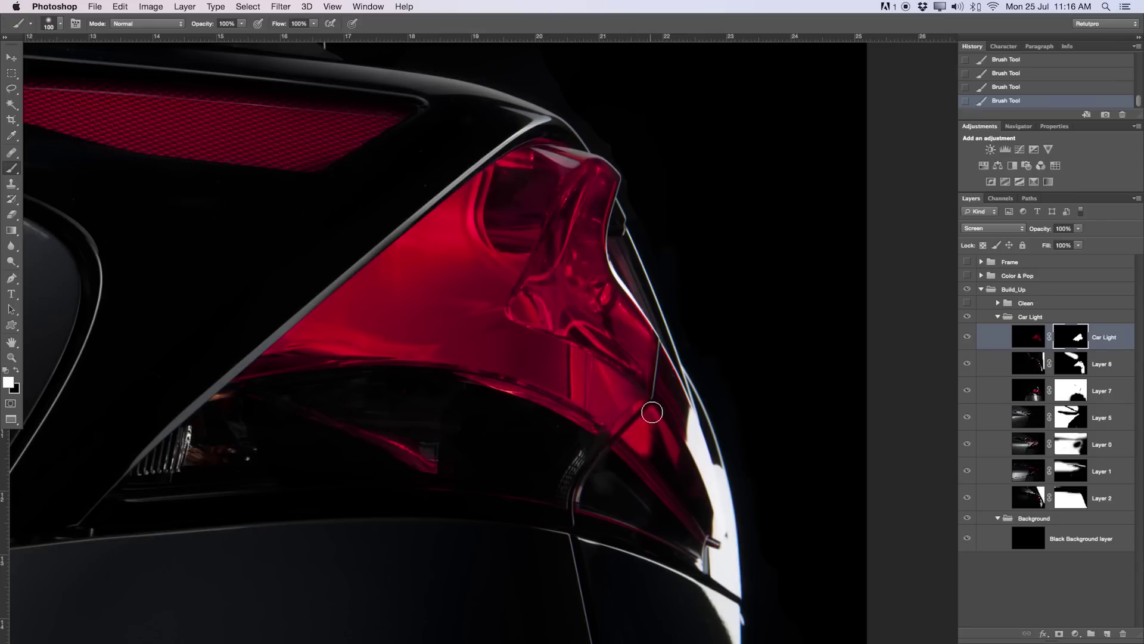
{"action": "key", "text": "bracketleft"}
{"action": "key", "text": "bracketleft"}
{"action": "key", "text": "bracketleft"}
{"action": "key", "text": "bracketleft"}
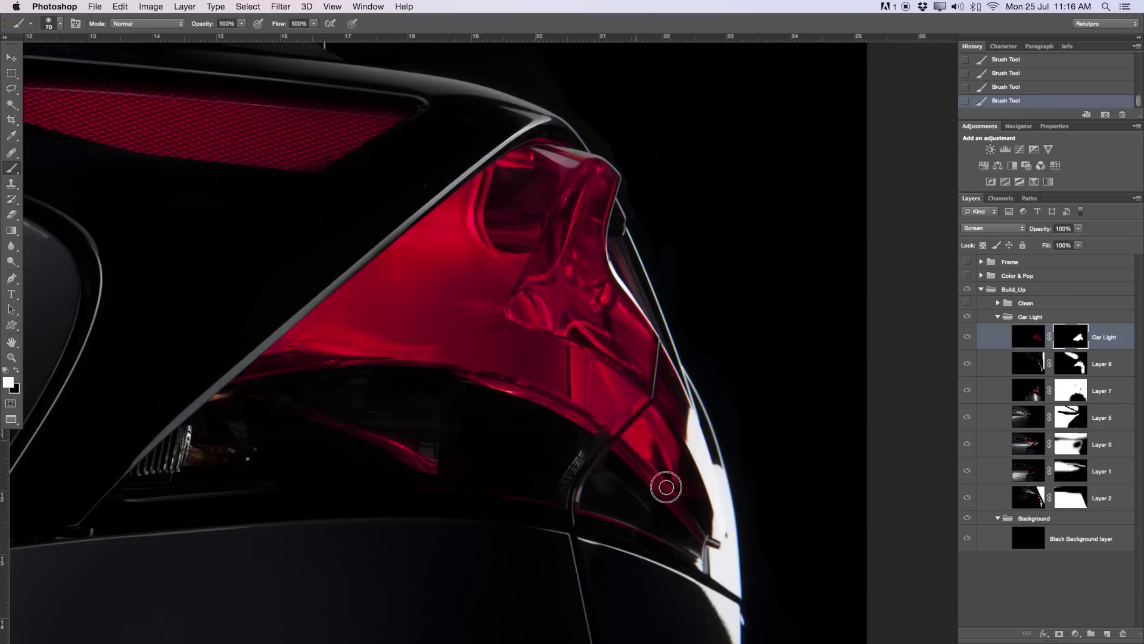
{"action": "key", "text": "bracketright"}
{"action": "key", "text": "bracketright"}
{"action": "key", "text": "bracketright"}
{"action": "key", "text": "bracketright"}
{"action": "key", "text": "bracketright"}
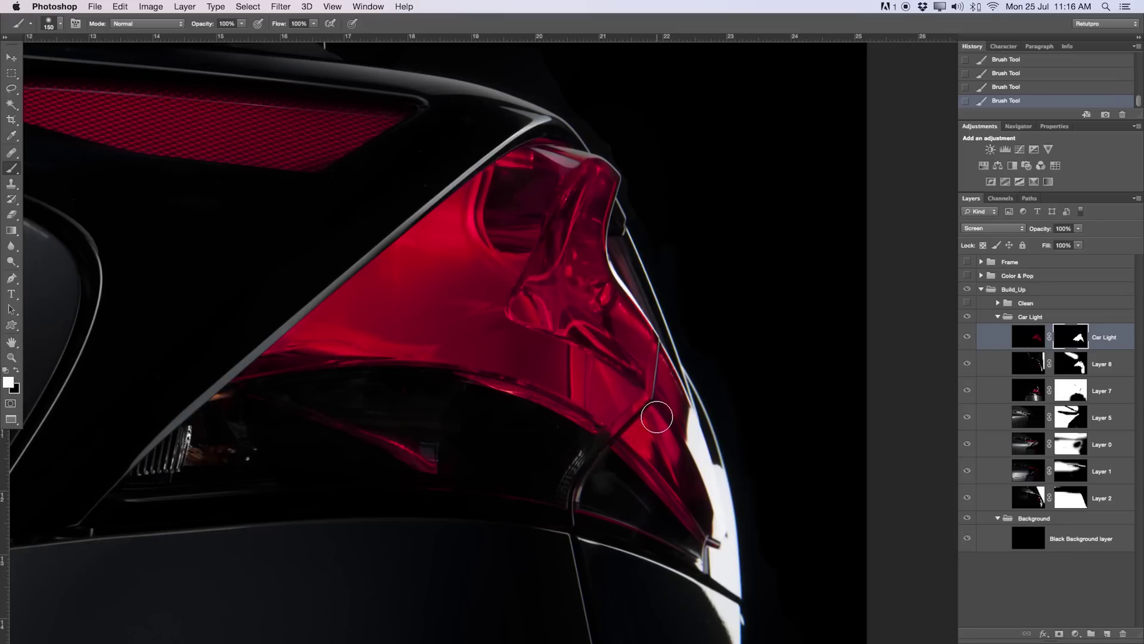
With Car Light temporarily in Normal, paint black on its mask along the upper edge, then restore Screen.
{"action": "left_click", "coordinate": [1020, 232]}
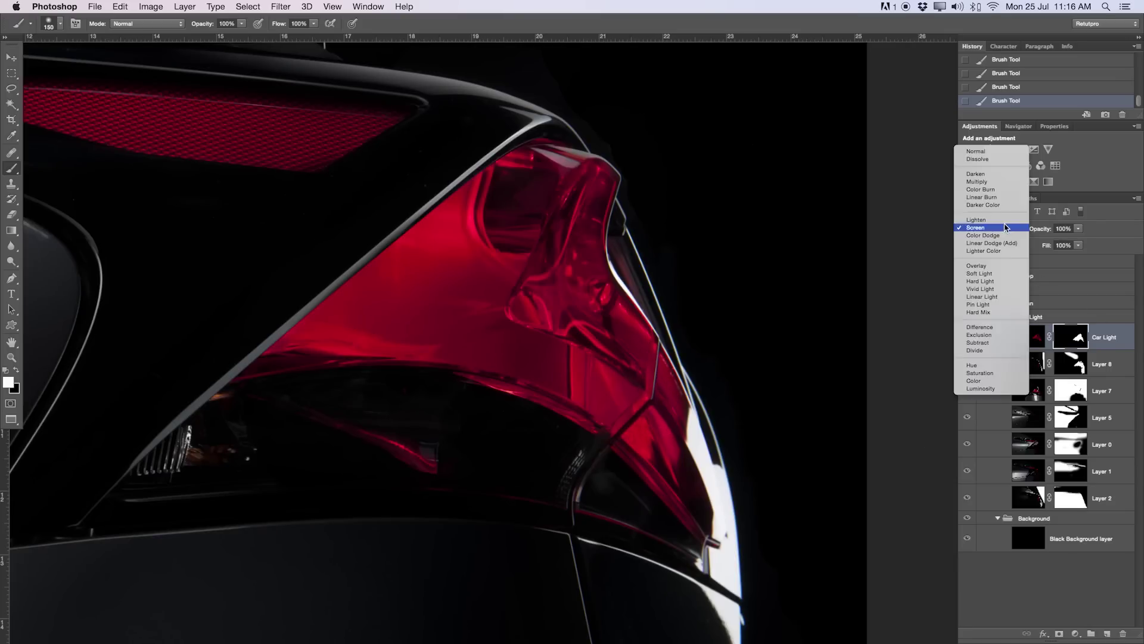
{"action": "left_click", "coordinate": [983, 155]}
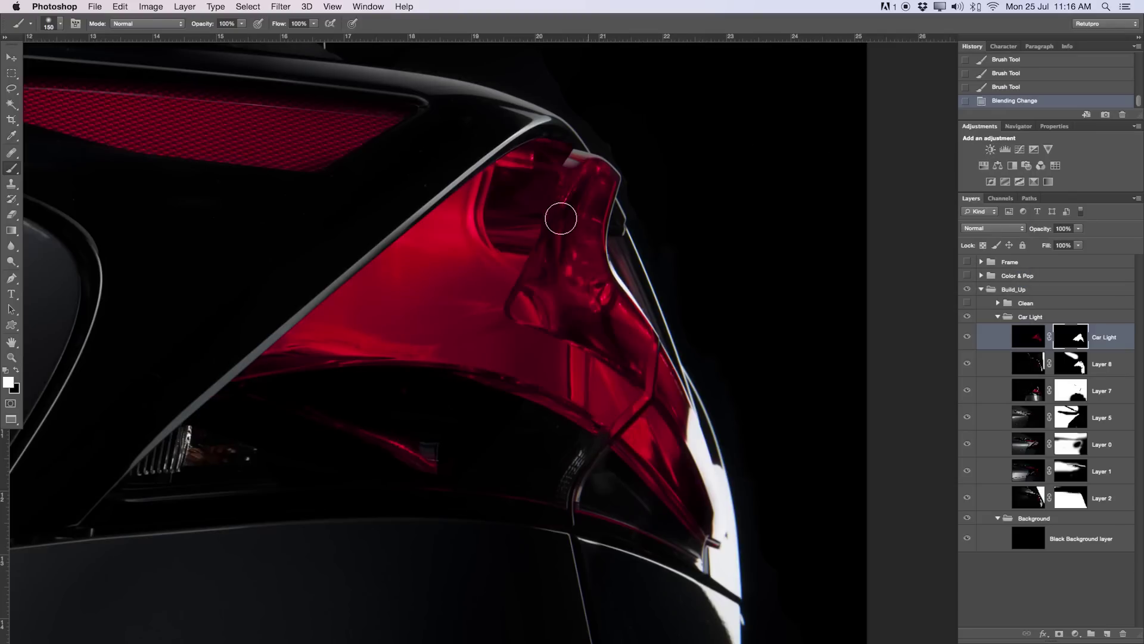
{"action": "left_click_drag", "start_coordinate": [562, 171], "coordinate": [567, 160]}
{"action": "key", "text": "x"}
{"action": "key", "text": "bracketleft"}
{"action": "key", "text": "bracketleft"}
{"action": "key", "text": "bracketleft"}
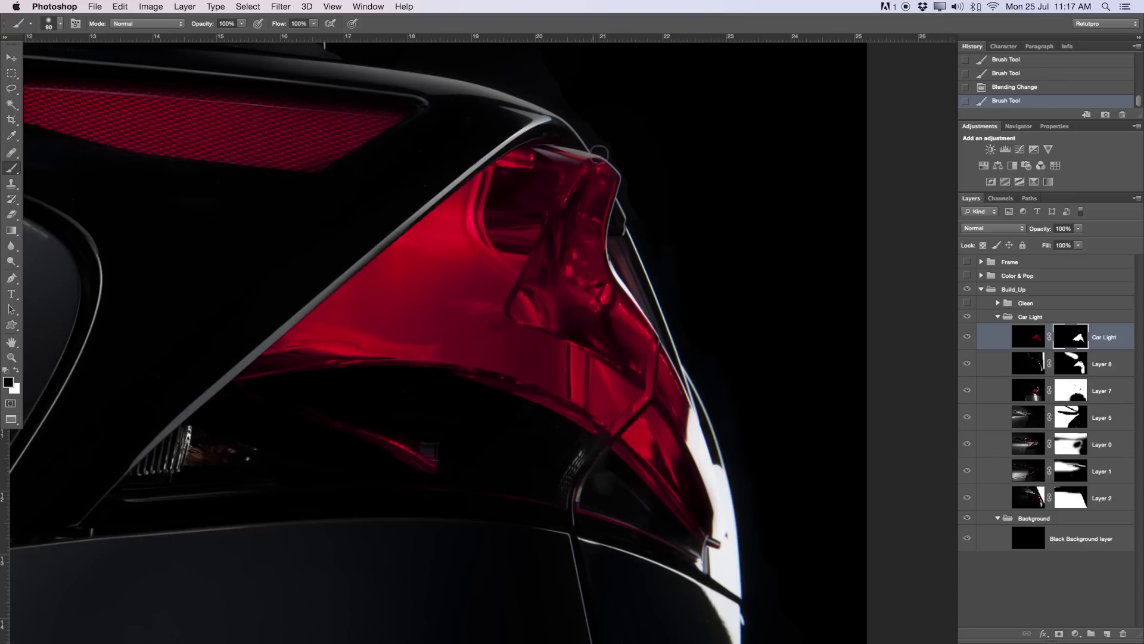
{"action": "key", "text": "bracketright"}
{"action": "mouse_move", "coordinate": [599, 154]}
{"action": "left_mouse_down"}
{"action": "mouse_move", "coordinate": [609, 163]}
{"action": "mouse_move", "coordinate": [582, 173]}
{"action": "mouse_move", "coordinate": [554, 156]}
{"action": "mouse_move", "coordinate": [585, 158]}
{"action": "mouse_move", "coordinate": [617, 188]}
{"action": "left_mouse_up"}
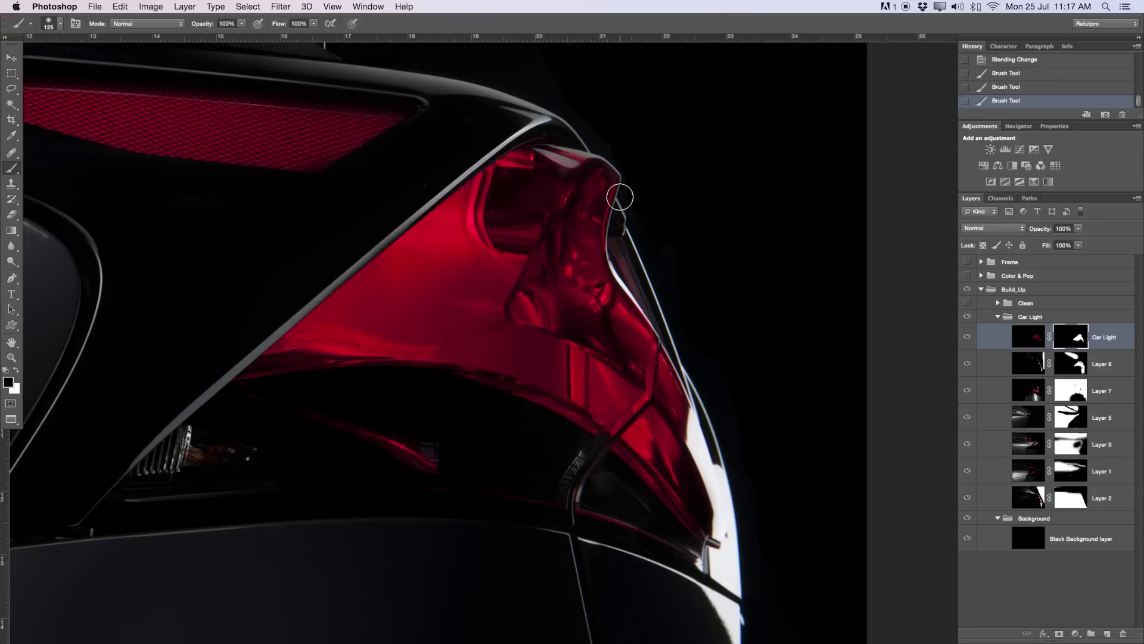
{"action": "key", "text": "x"}
{"action": "left_click", "coordinate": [1005, 225]}
{"action": "left_click", "coordinate": [984, 312]}
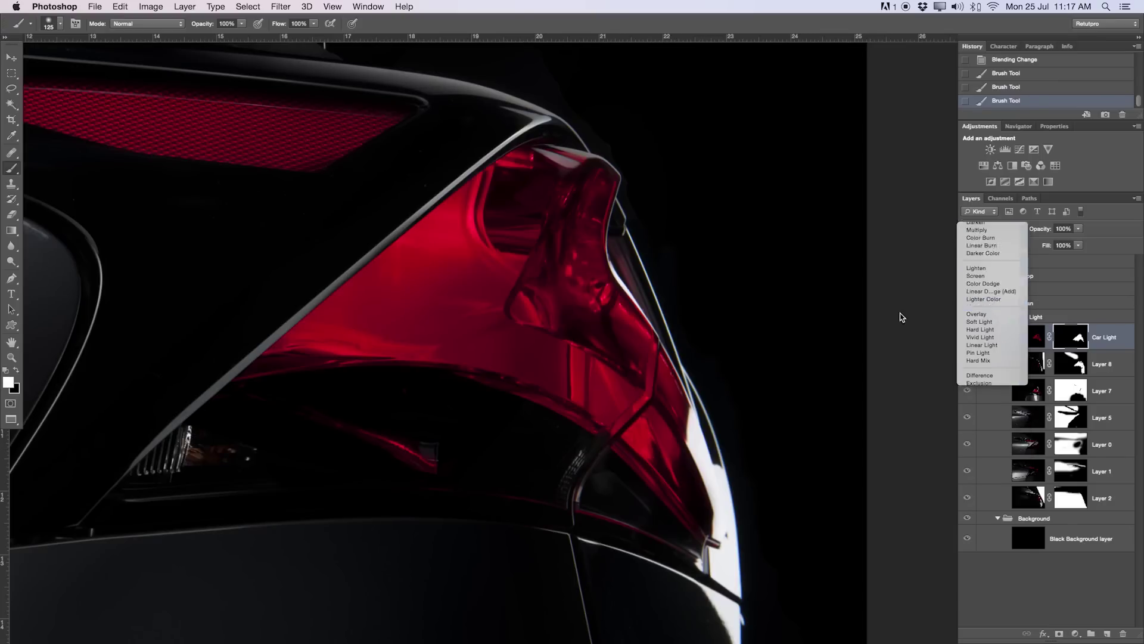
{"action": "left_click_drag", "start_coordinate": [534, 243], "coordinate": [465, 243], "text": "alt"}
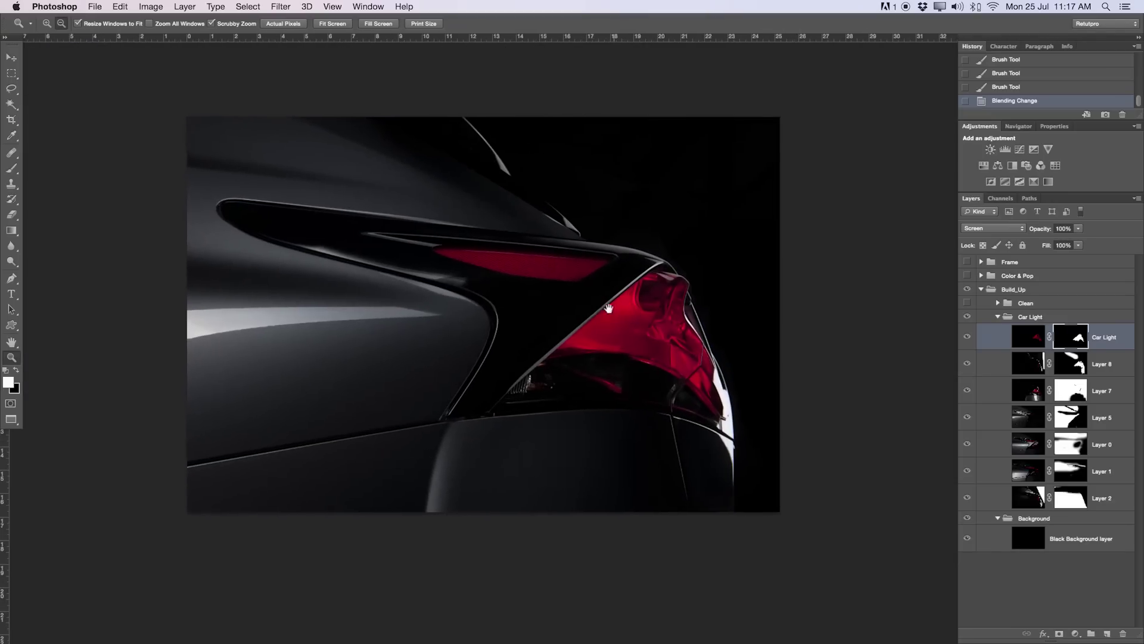
Collapse the Car Light group and toggle its visibility off and on to compare the composite.
{"action": "left_click_drag", "start_coordinate": [608, 308], "coordinate": [674, 316]}
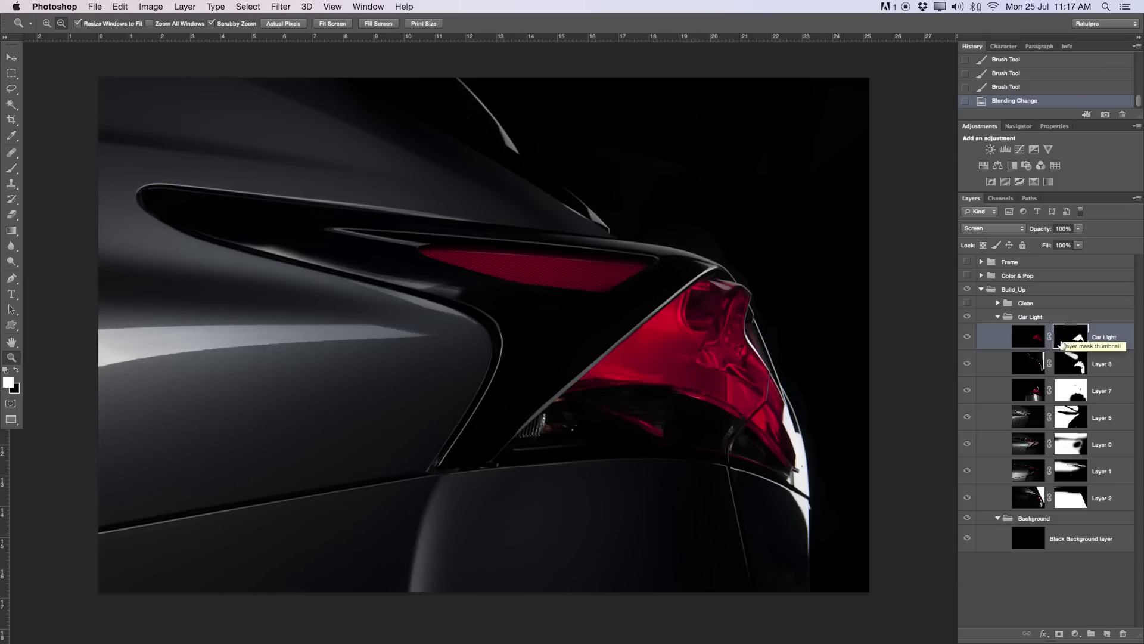
{"action": "left_click", "coordinate": [980, 313]}
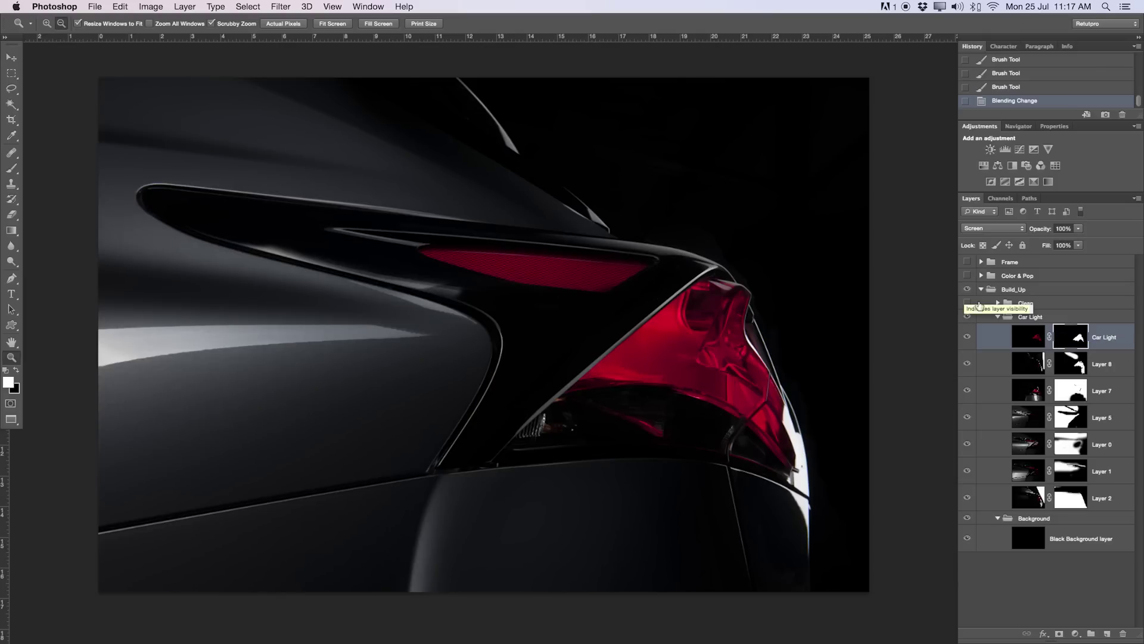
{"action": "left_click", "coordinate": [997, 316]}
{"action": "left_click", "coordinate": [968, 317]}
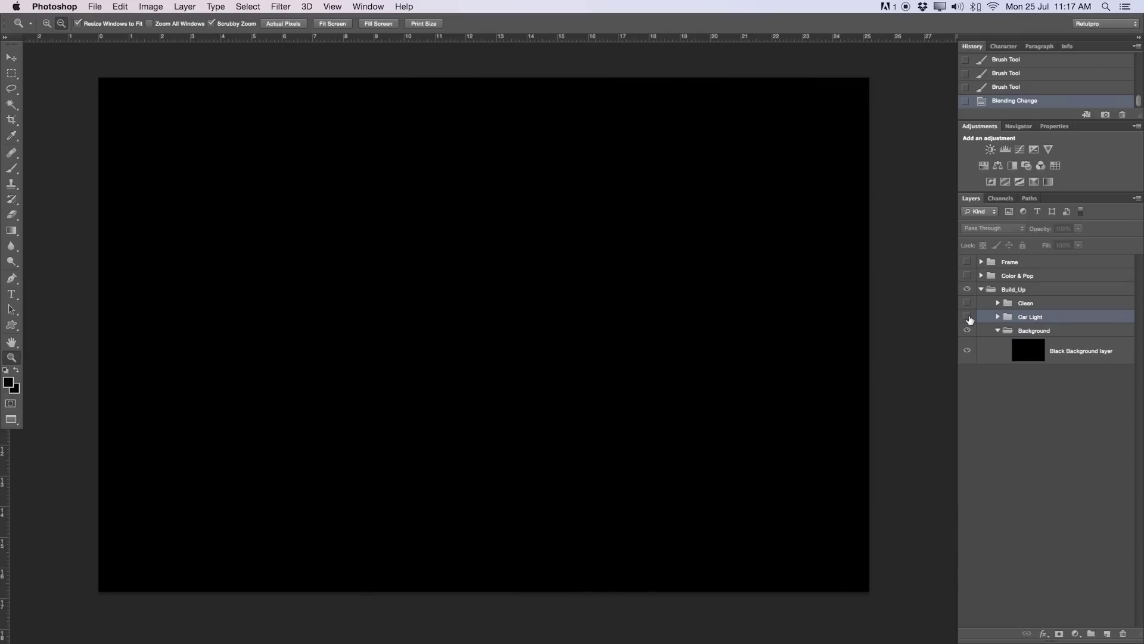
{"action": "left_click", "coordinate": [968, 318]}
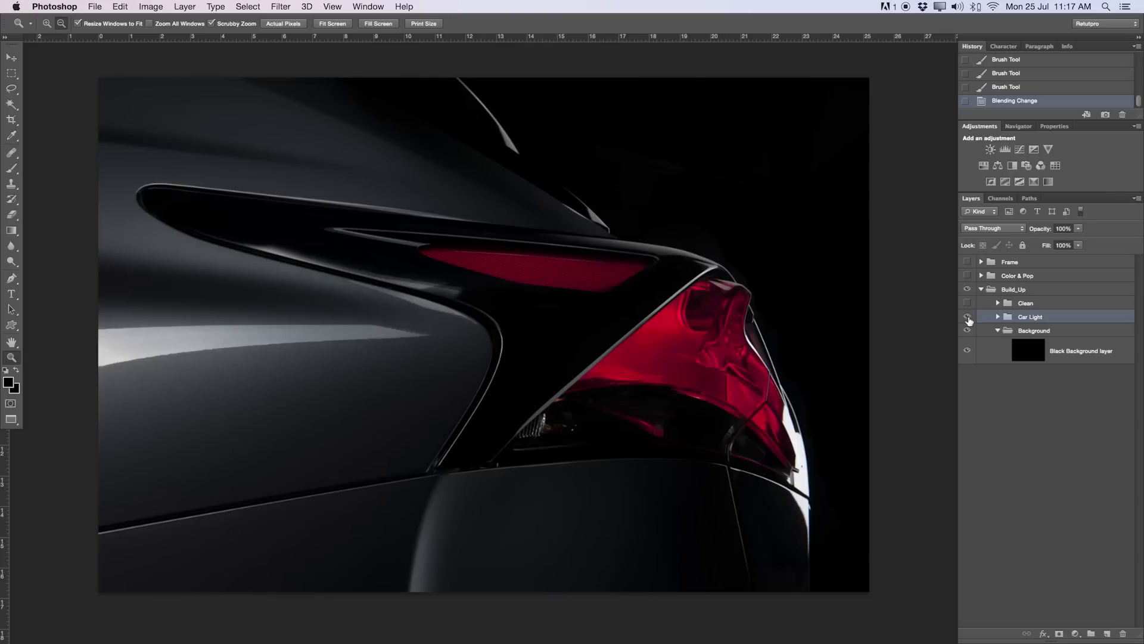
{"action": "left_click", "coordinate": [998, 304]}
Make the Clean group visible, select Reflection 1, and toggle it off and on over the body line.
{"action": "left_click", "coordinate": [1033, 305]}
{"action": "left_click", "coordinate": [967, 303]}
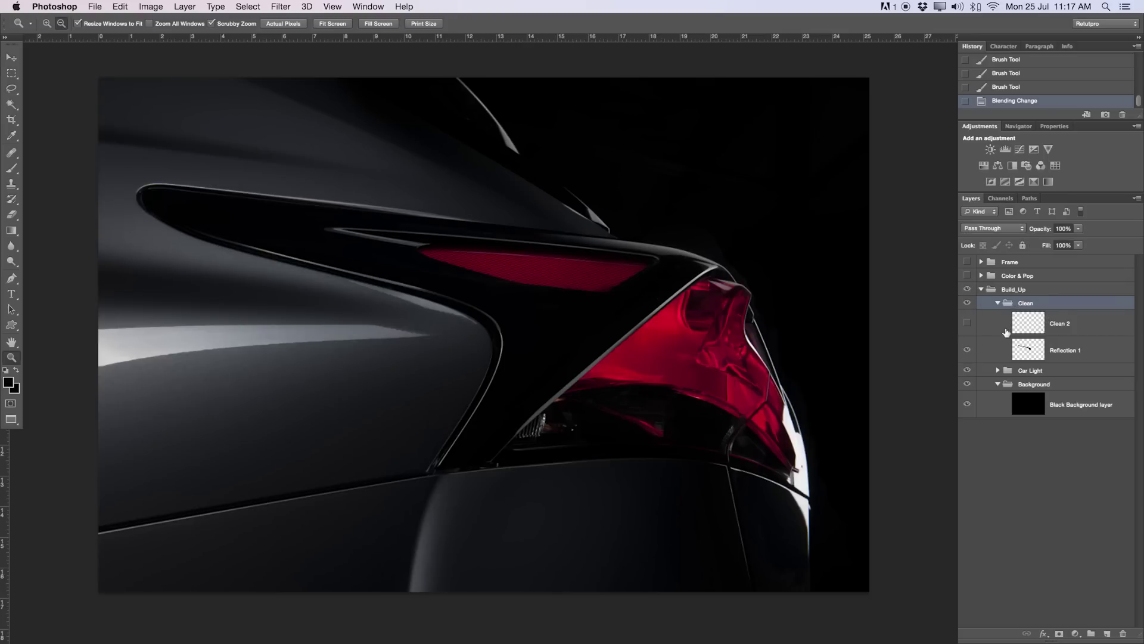
{"action": "left_click", "coordinate": [1069, 357]}
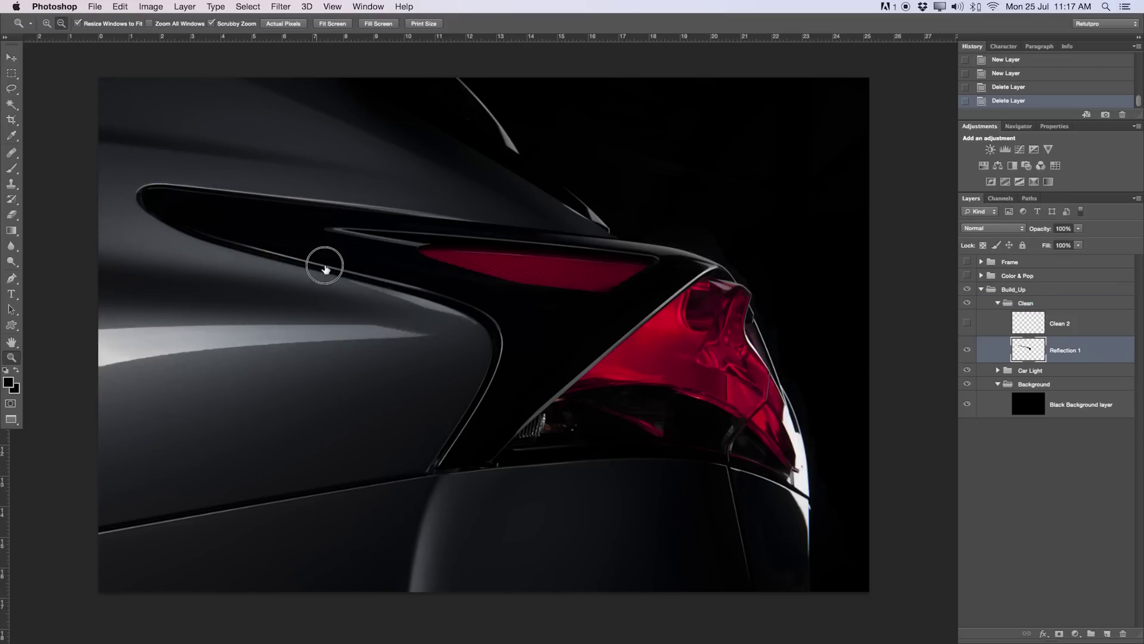
{"action": "left_click_drag", "start_coordinate": [327, 258], "coordinate": [505, 306]}
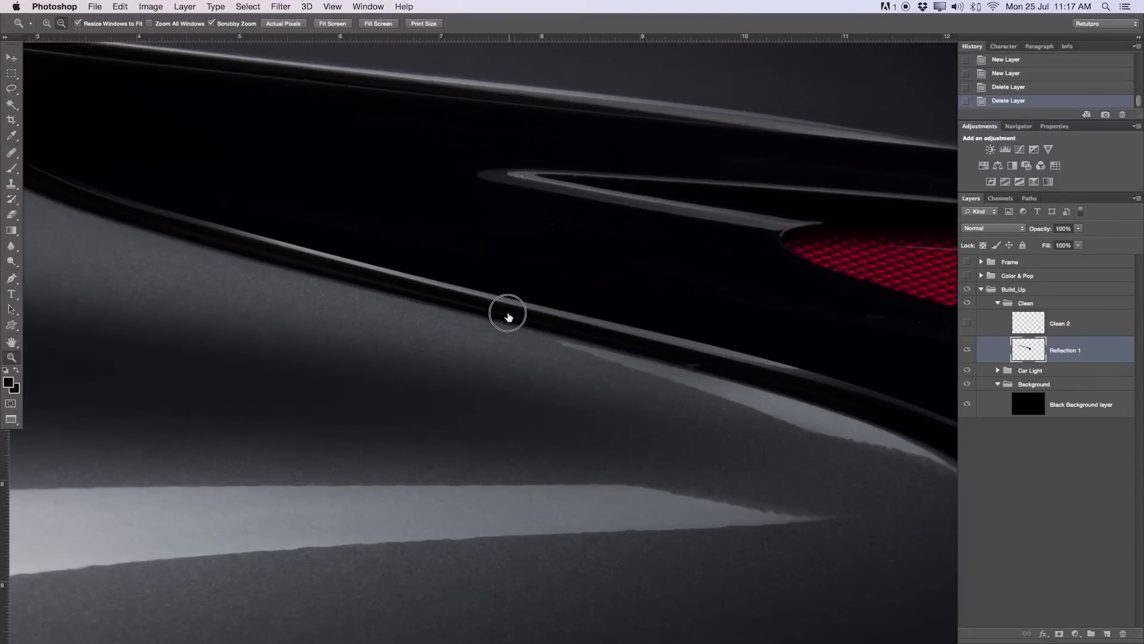
{"action": "left_click", "coordinate": [508, 310], "text": "alt"}
{"action": "left_click", "coordinate": [968, 351]}
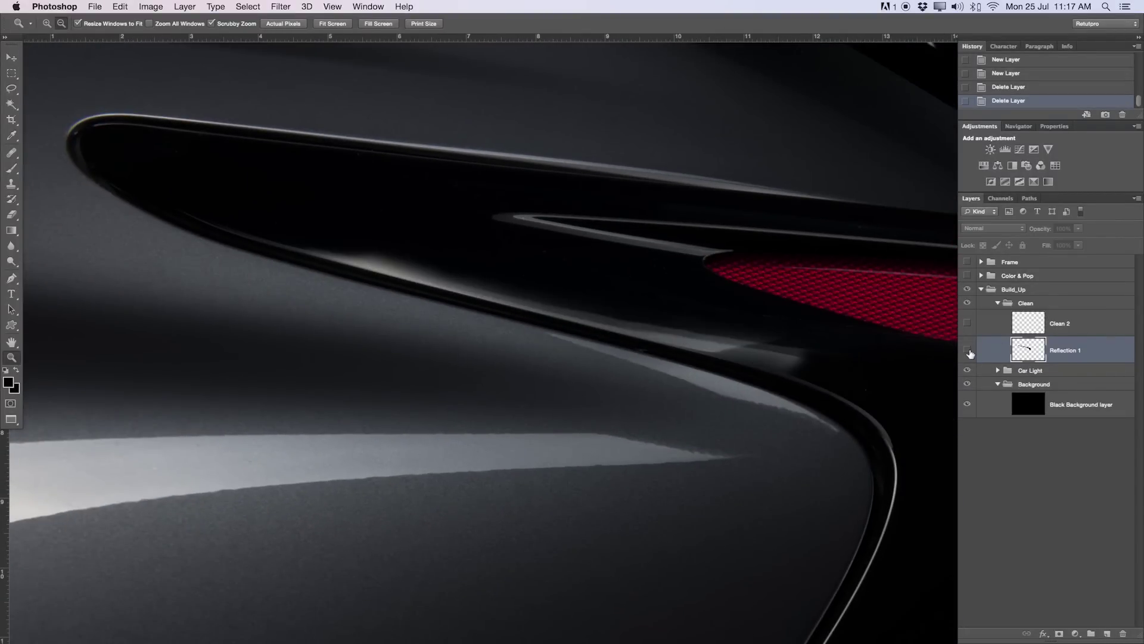
{"action": "left_click", "coordinate": [968, 352]}
{"action": "left_click", "coordinate": [968, 352]}
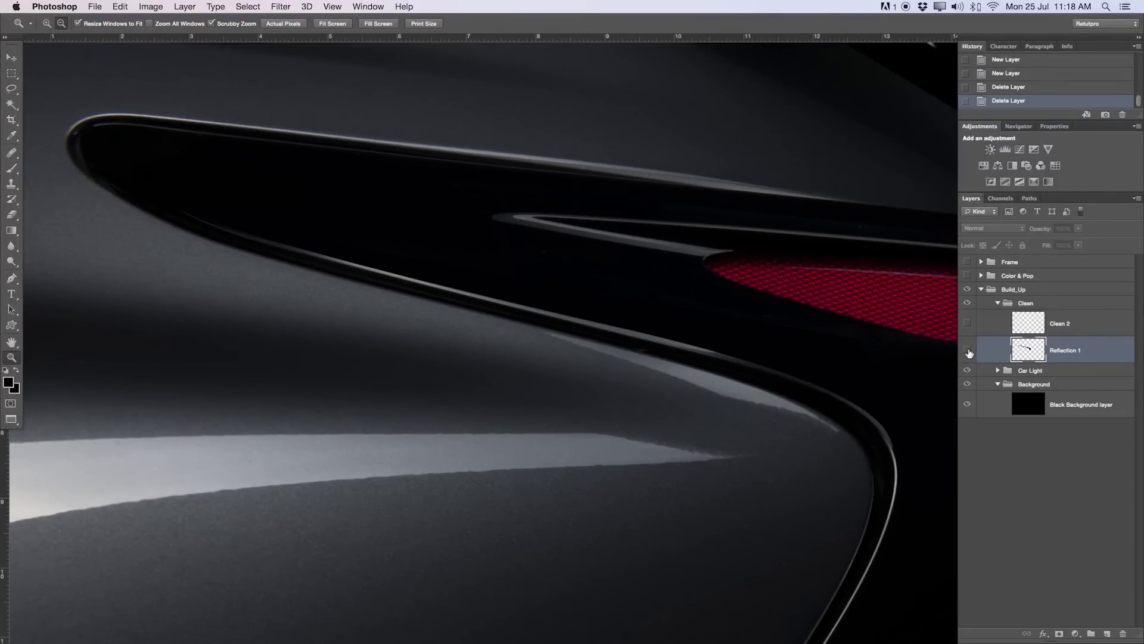
{"action": "left_click", "coordinate": [967, 352]}
{"action": "left_click", "coordinate": [968, 351]}
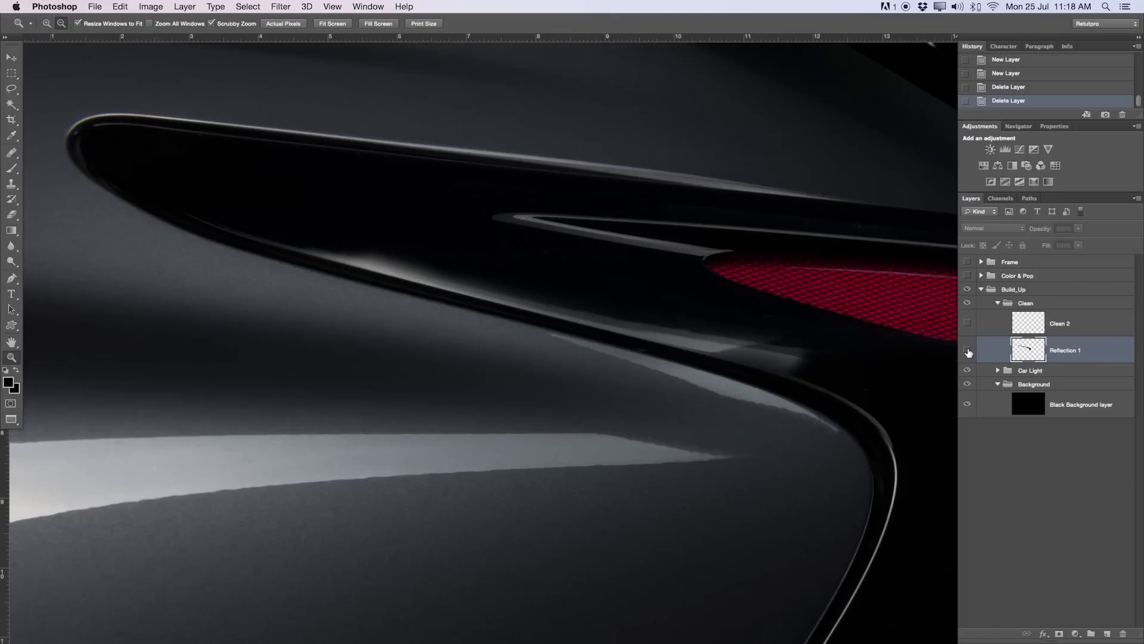
{"action": "left_click", "coordinate": [968, 352]}
Trace a closed Pen path along the body line and turn it into a selection.
{"action": "key", "text": "p"}
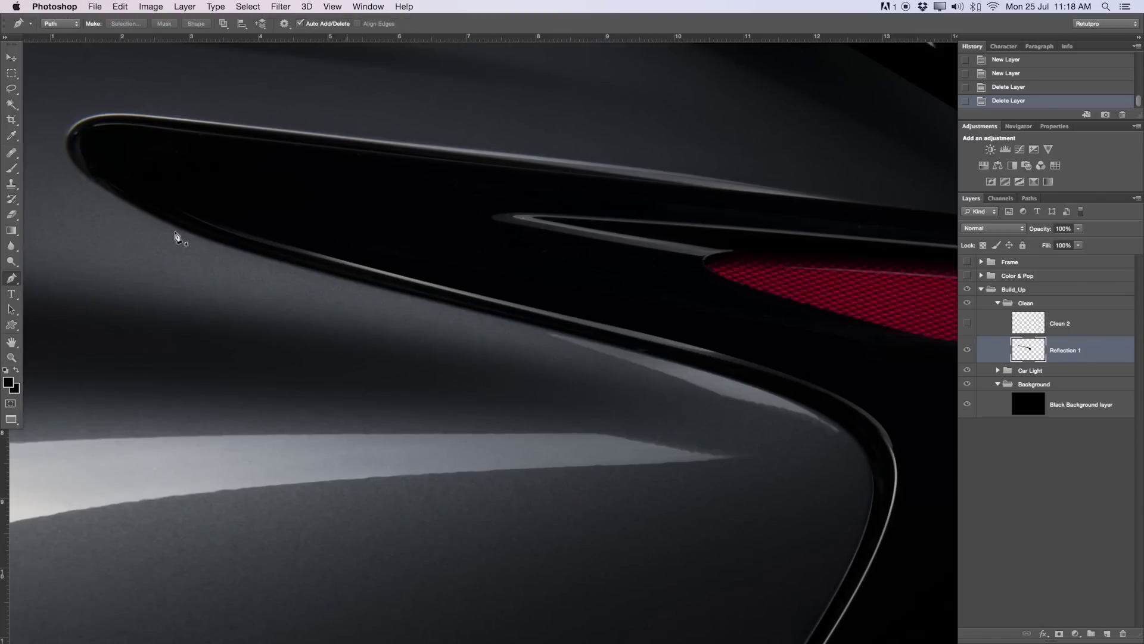
{"action": "left_click", "coordinate": [247, 234]}
{"action": "left_click_drag", "start_coordinate": [772, 369], "coordinate": [814, 379]}
{"action": "left_click", "coordinate": [809, 339]}
{"action": "left_click", "coordinate": [672, 302]}
{"action": "left_click", "coordinate": [491, 265]}
{"action": "left_click", "coordinate": [350, 235]}
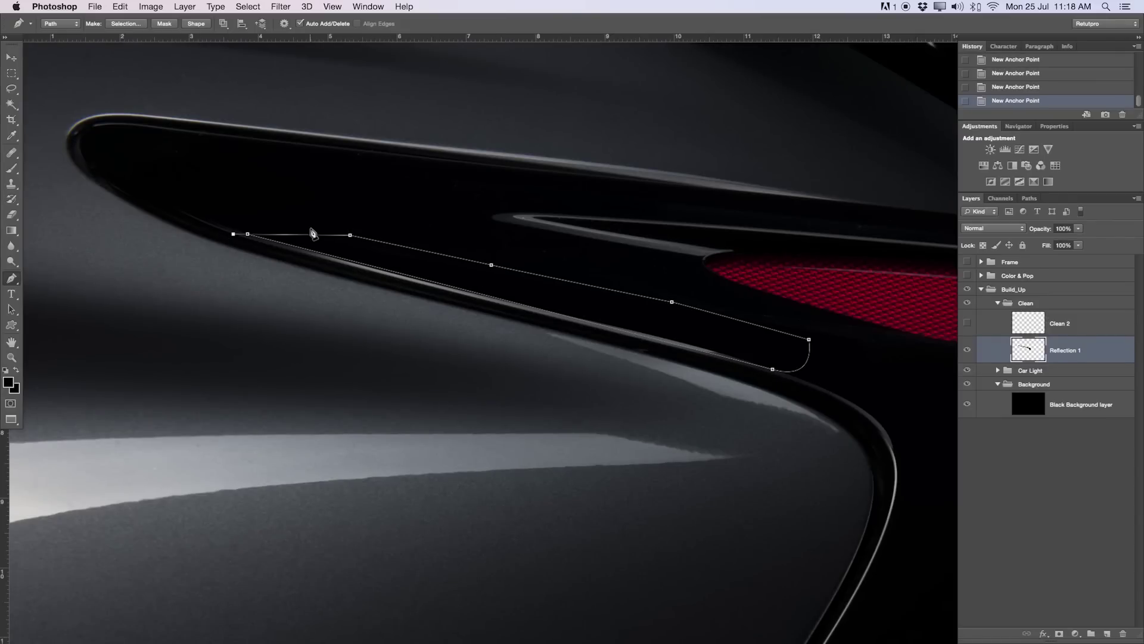
{"action": "left_click", "coordinate": [247, 234]}
{"action": "right_click", "coordinate": [303, 249]}
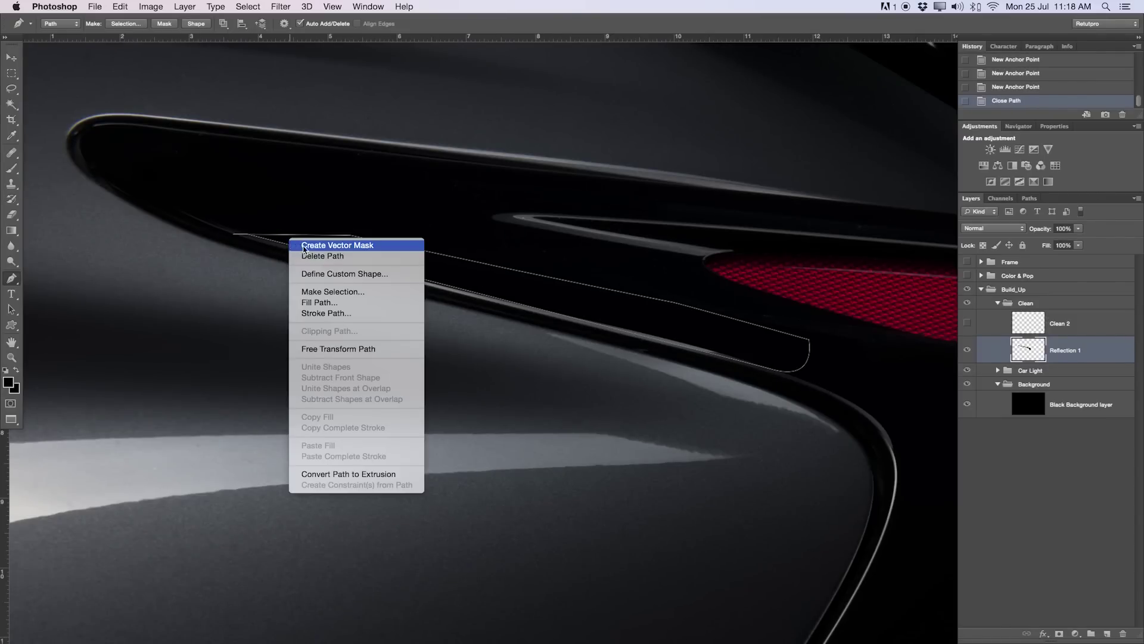
{"action": "left_click", "coordinate": [325, 291]}
{"action": "key", "text": "Return"}
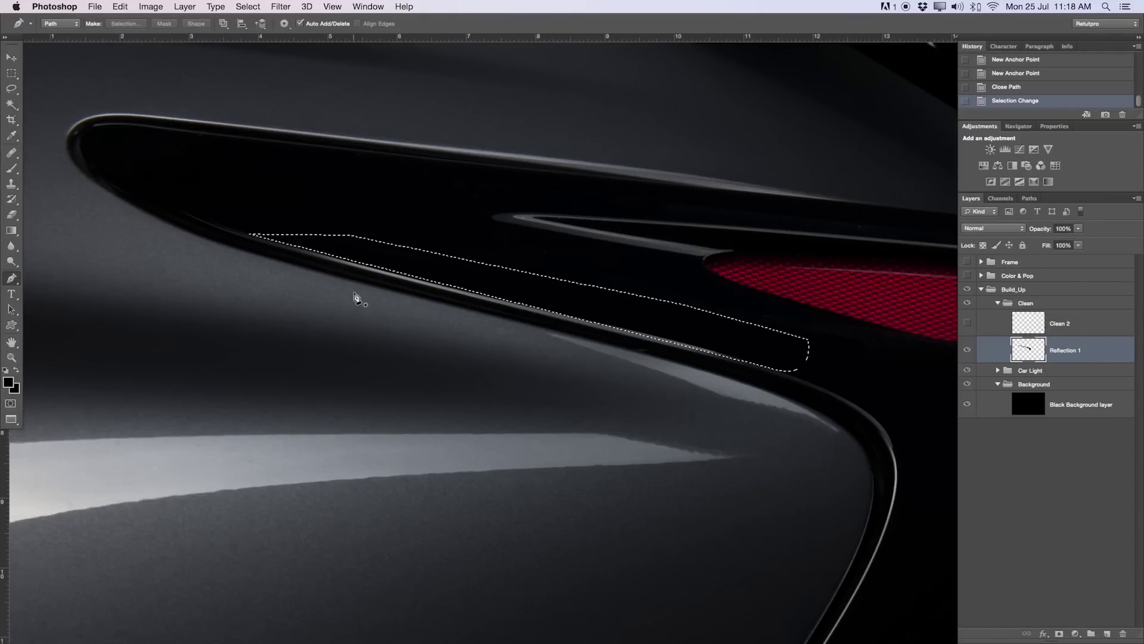
Sample the body colour and paint over the reflection inside the selection, then deselect.
{"action": "key", "text": "b"}
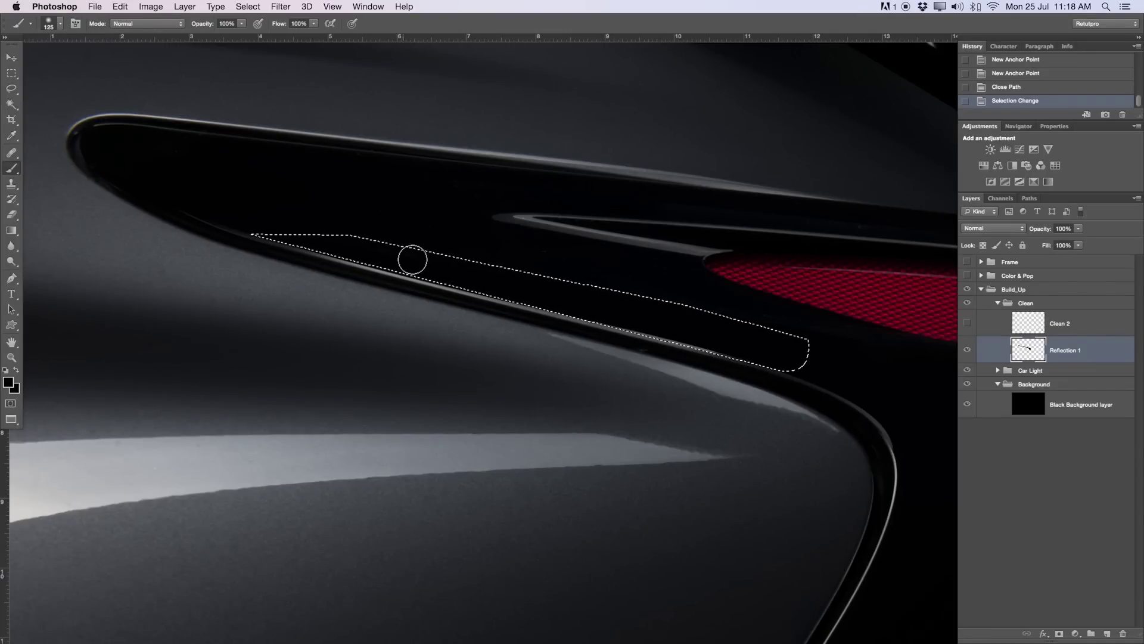
{"action": "key", "text": "i"}
{"action": "left_click", "coordinate": [441, 272]}
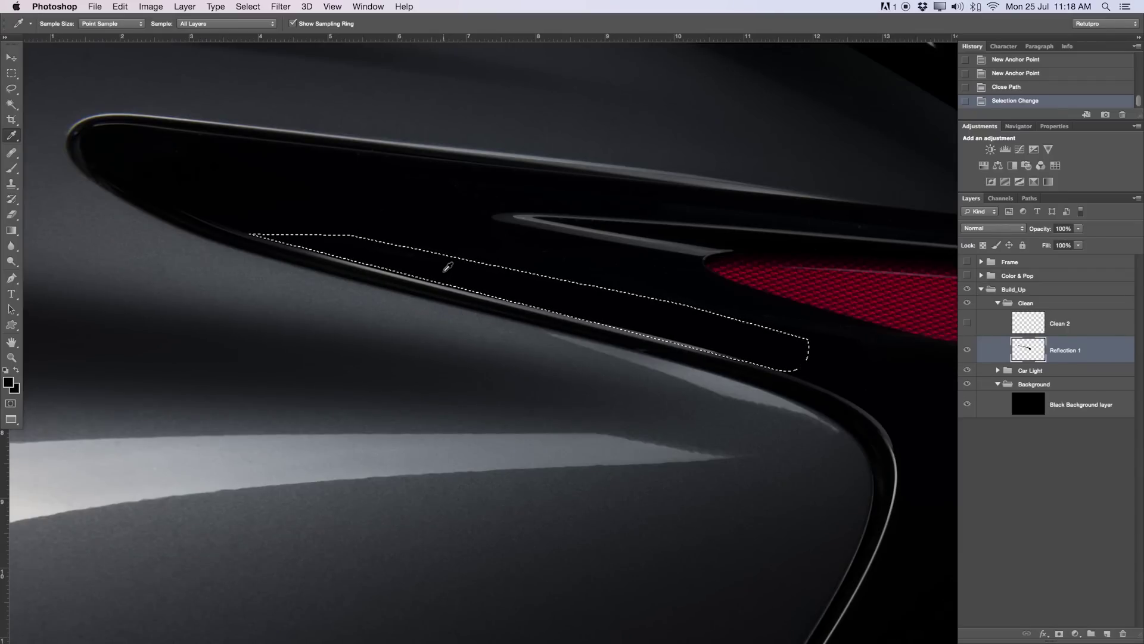
{"action": "key", "text": "b"}
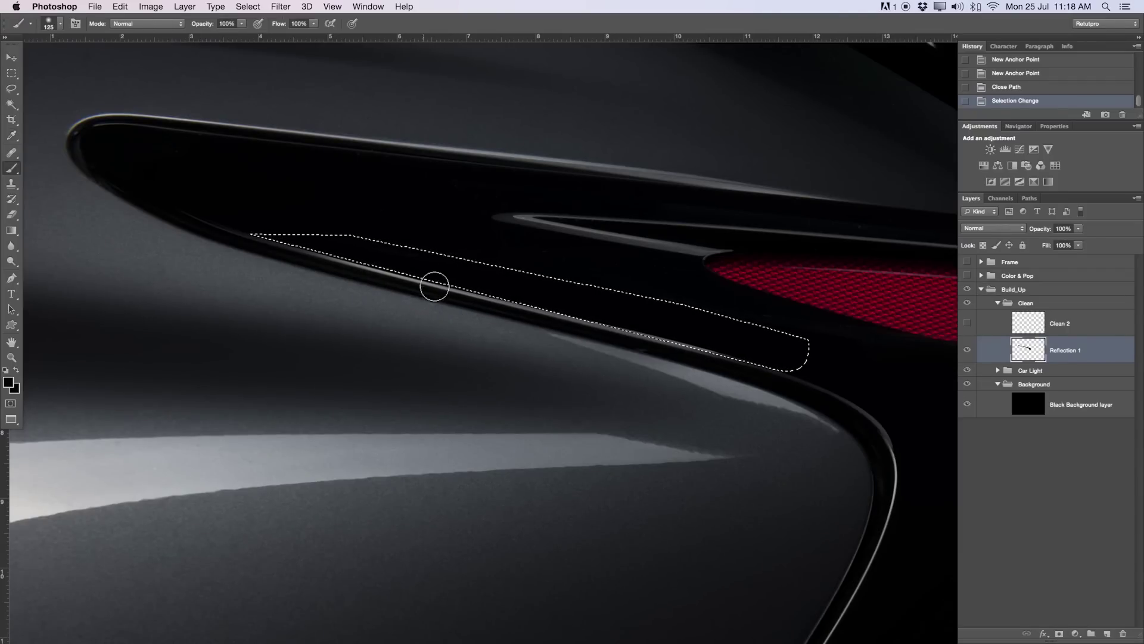
{"action": "mouse_move", "coordinate": [607, 333]}
{"action": "left_mouse_down"}
{"action": "mouse_move", "coordinate": [758, 350]}
{"action": "mouse_move", "coordinate": [672, 378]}
{"action": "left_mouse_up"}
{"action": "key", "text": "super+d"}
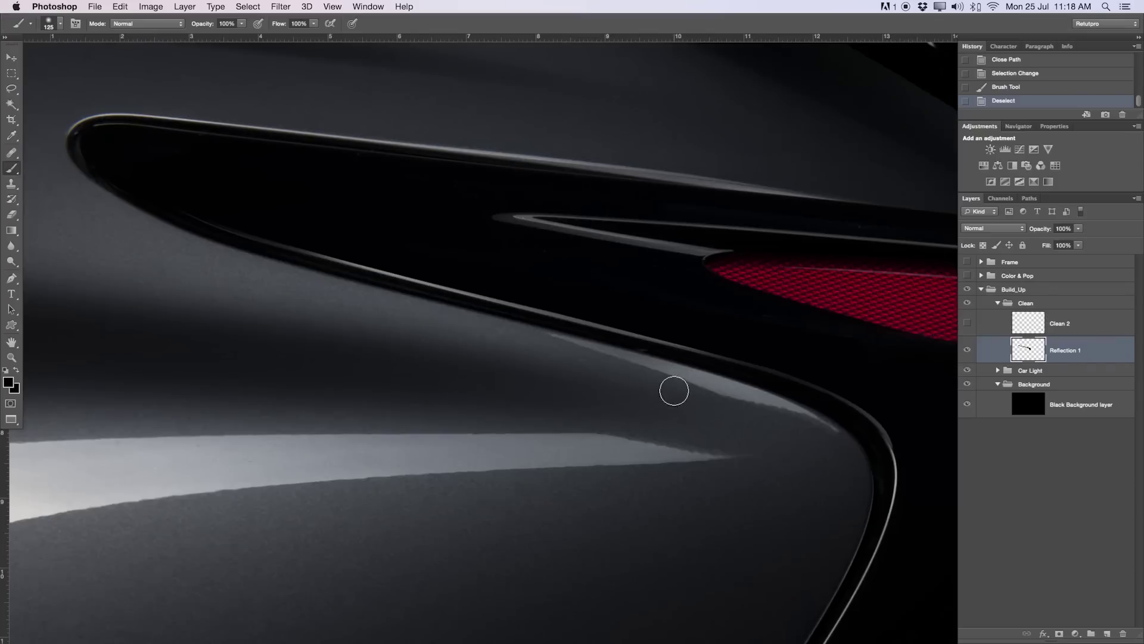
Zoom out to the tail light, turn on the Clean 2 layer, and zoom into the lower edge.
{"action": "key", "text": "z"}
{"action": "left_click", "coordinate": [659, 327], "text": "alt"}
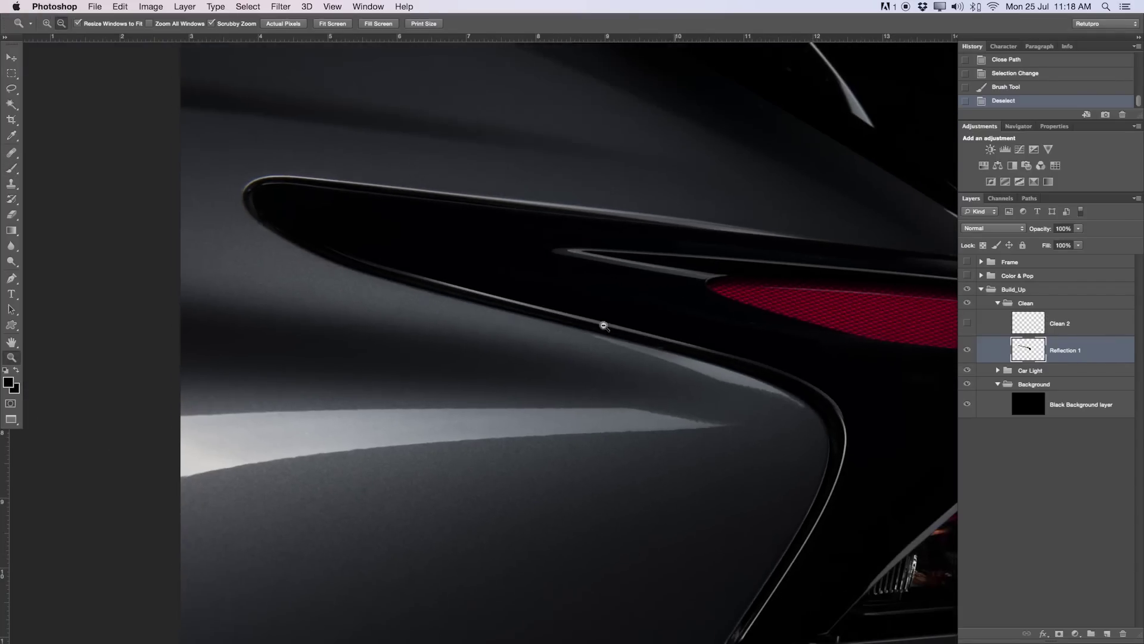
{"action": "left_click", "coordinate": [682, 311], "text": "alt"}
{"action": "left_click", "coordinate": [654, 309], "text": "alt"}
{"action": "left_click", "coordinate": [654, 308], "text": "alt"}
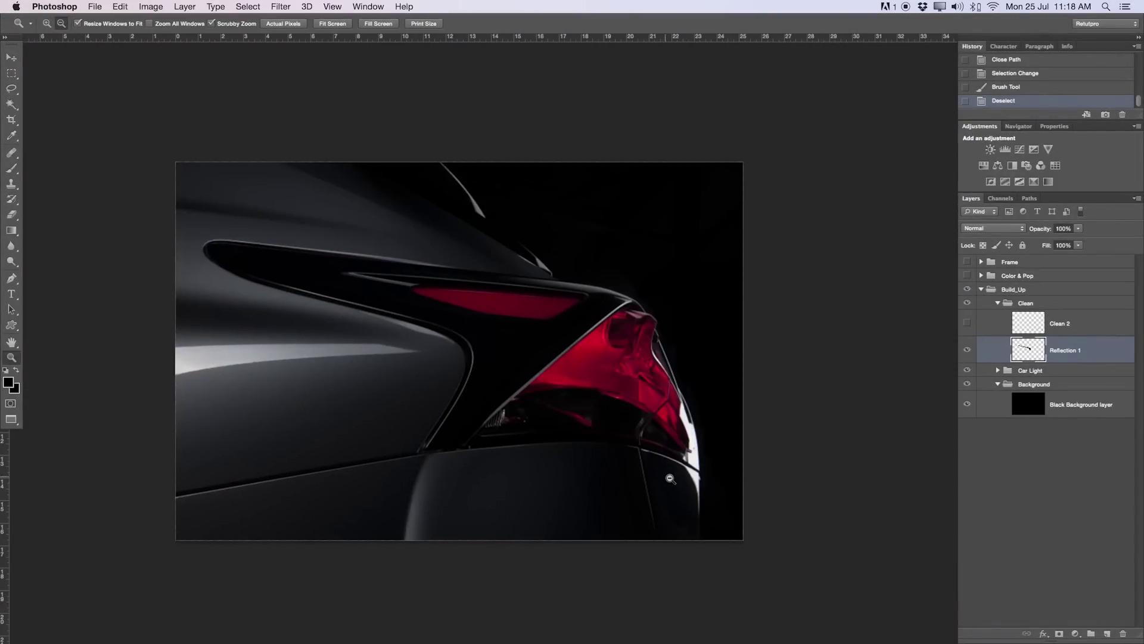
{"action": "left_click_drag", "start_coordinate": [670, 478], "coordinate": [735, 446]}
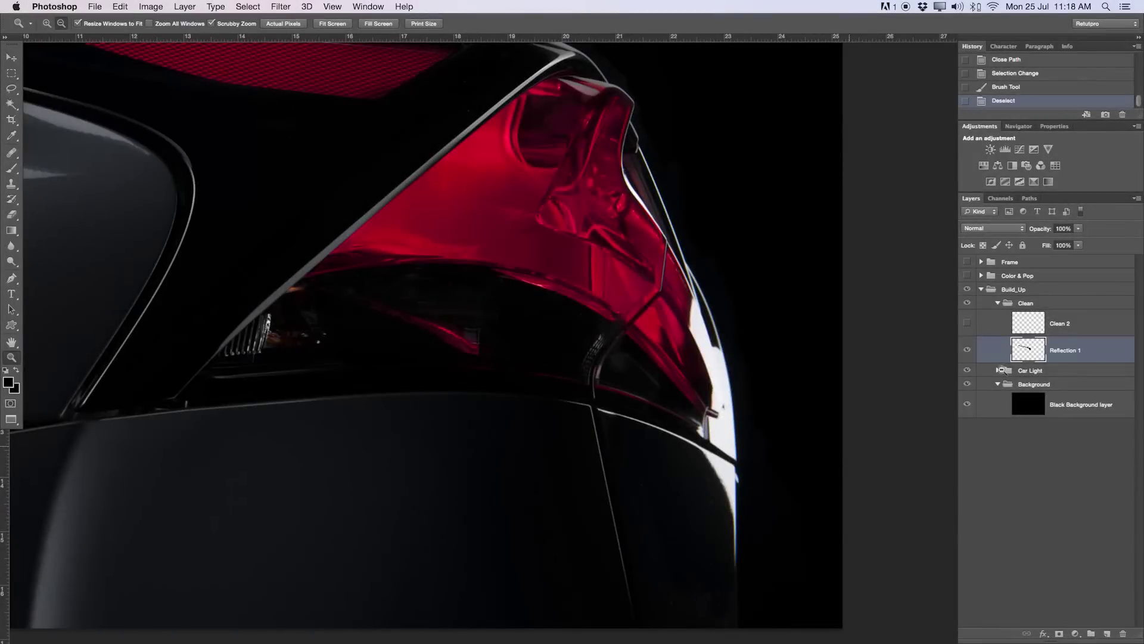
{"action": "left_click", "coordinate": [970, 322]}
{"action": "left_click_drag", "start_coordinate": [723, 409], "coordinate": [759, 406]}
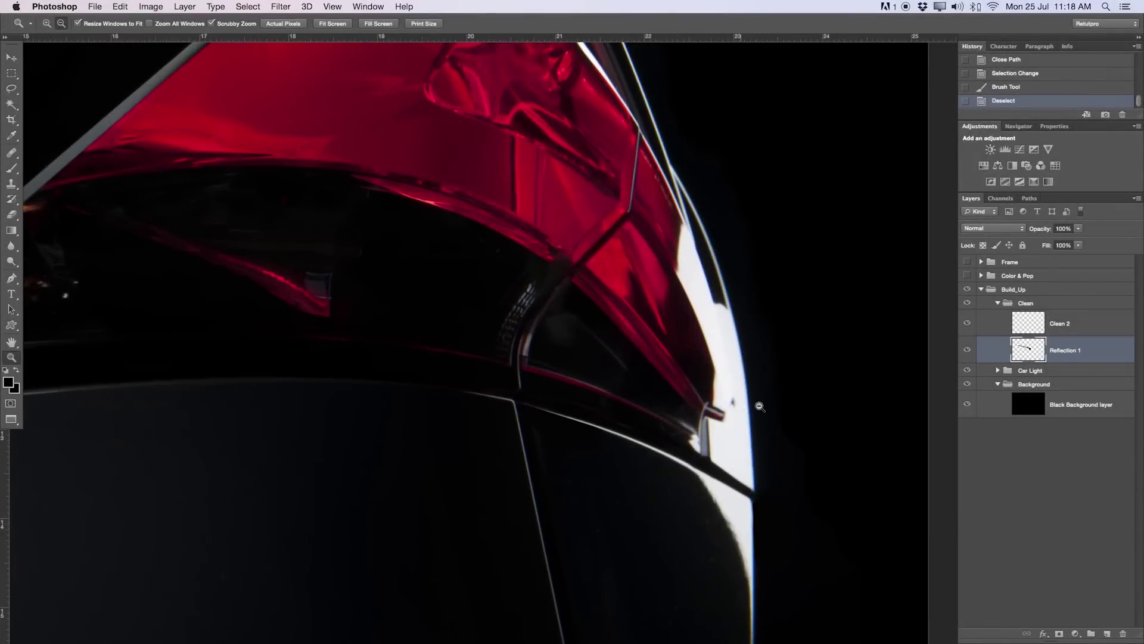
On Clean 2, sample the highlight's white and brush out the dark specks beside the tail light.
{"action": "left_click", "coordinate": [1021, 334]}
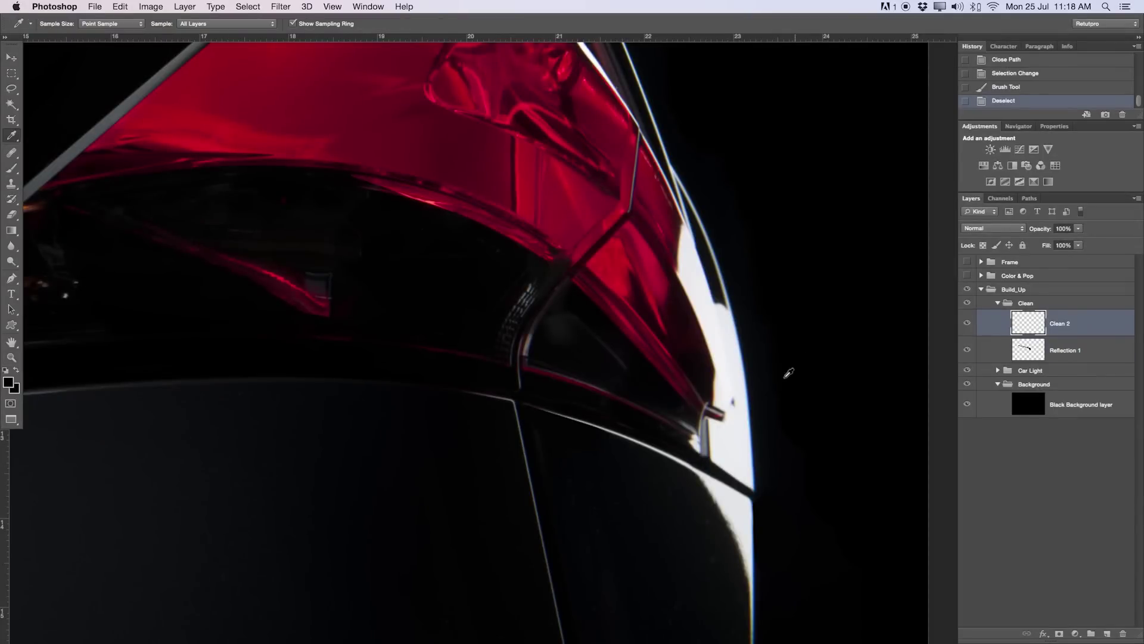
{"action": "left_click_drag", "start_coordinate": [752, 411], "coordinate": [776, 409]}
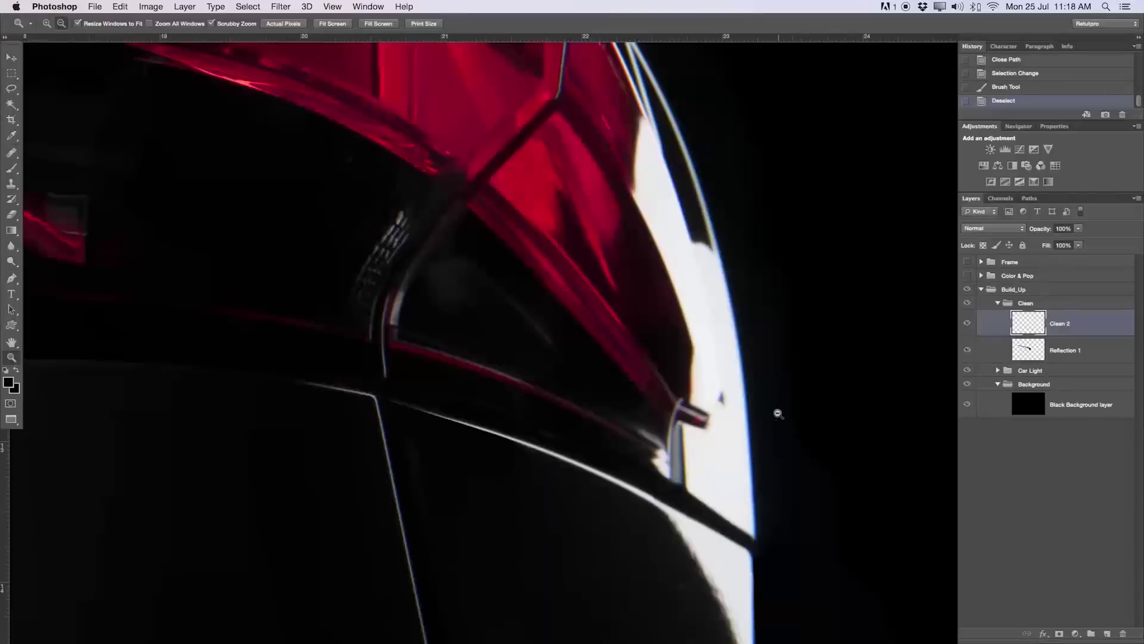
{"action": "key", "text": "i"}
{"action": "left_click", "coordinate": [734, 408]}
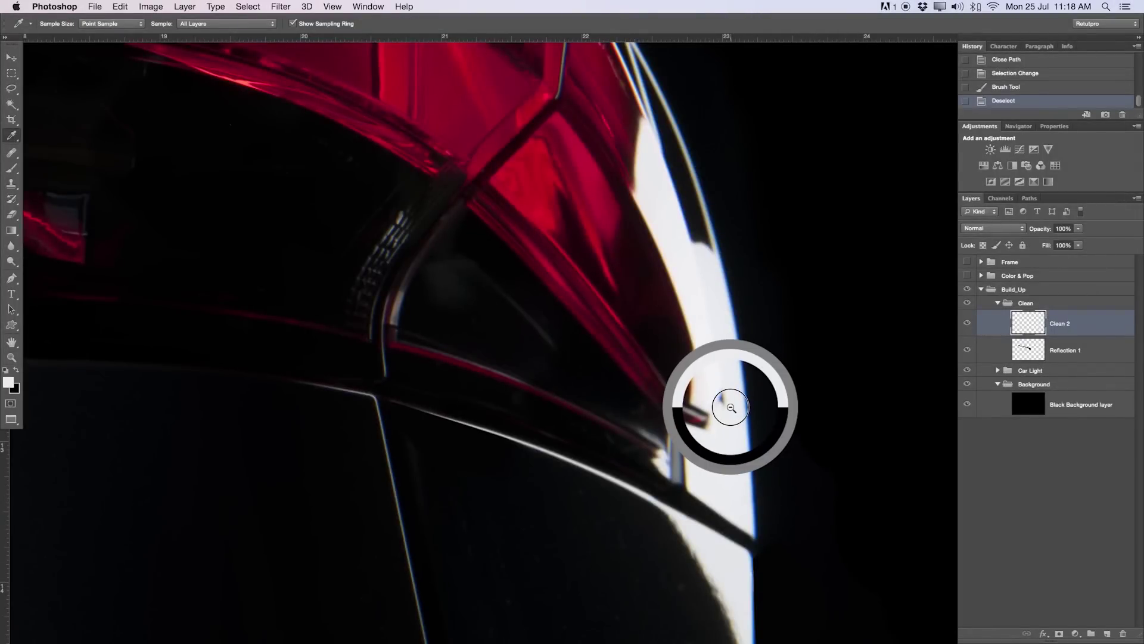
{"action": "key", "text": "b"}
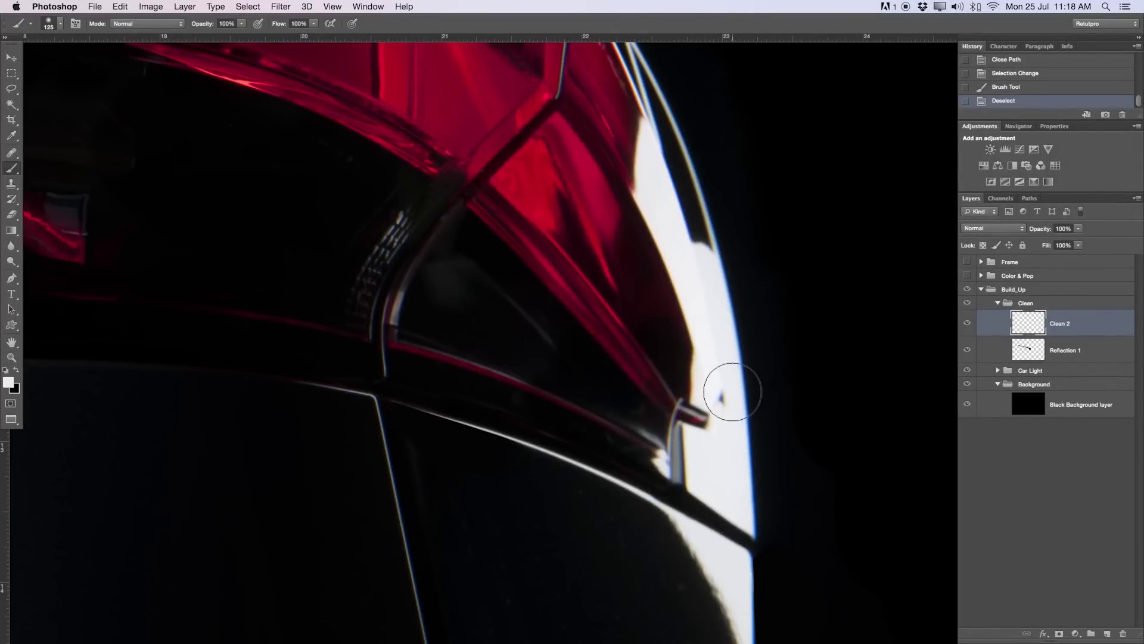
{"action": "mouse_move", "coordinate": [716, 405]}
{"action": "left_mouse_down"}
{"action": "mouse_move", "coordinate": [699, 265]}
{"action": "mouse_move", "coordinate": [710, 306]}
{"action": "left_mouse_up"}
{"action": "left_click", "coordinate": [723, 347]}
{"action": "left_click", "coordinate": [728, 401]}
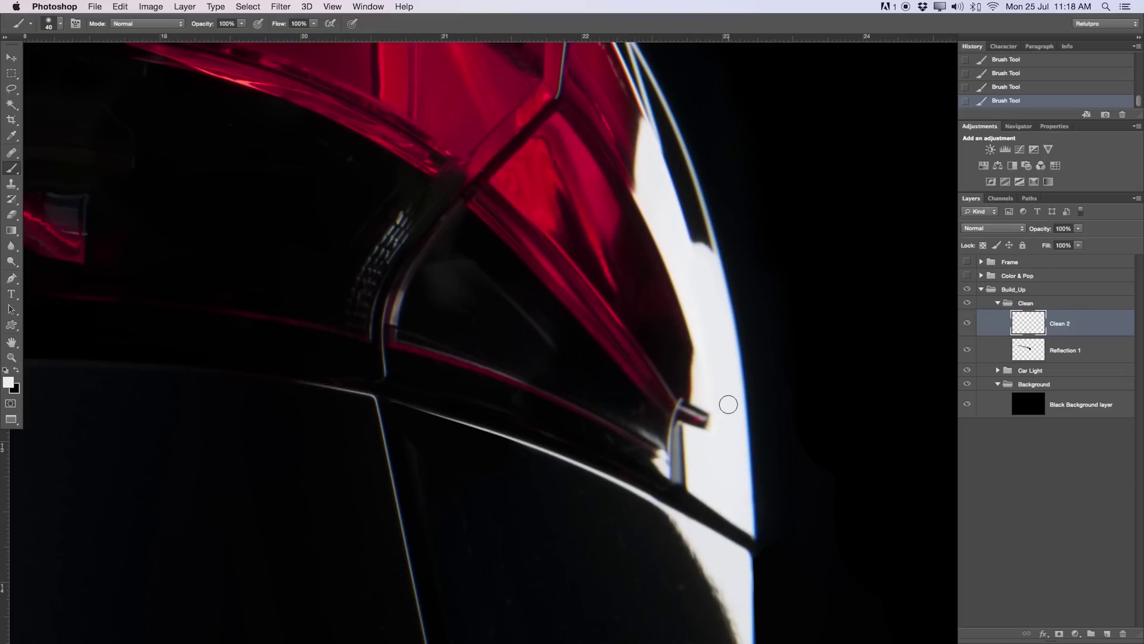
{"action": "key", "text": "z"}
{"action": "left_click_drag", "start_coordinate": [723, 409], "coordinate": [669, 429]}
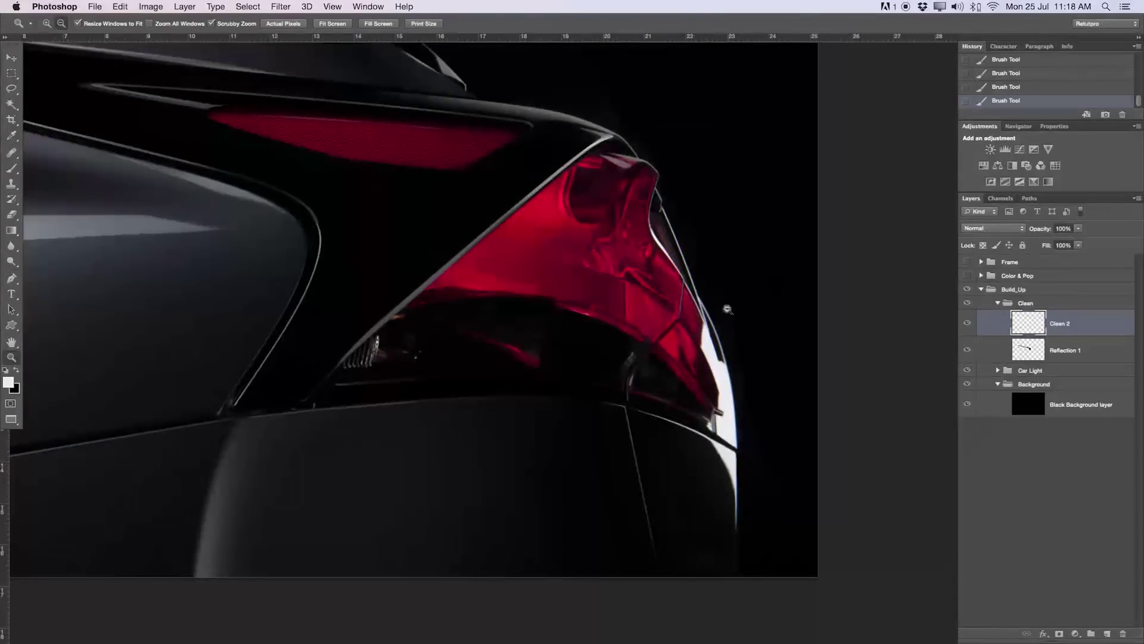
{"action": "mouse_move", "coordinate": [740, 422]}
{"action": "left_mouse_down"}
{"action": "mouse_move", "coordinate": [680, 365]}
{"action": "mouse_move", "coordinate": [651, 373]}
{"action": "left_mouse_up"}
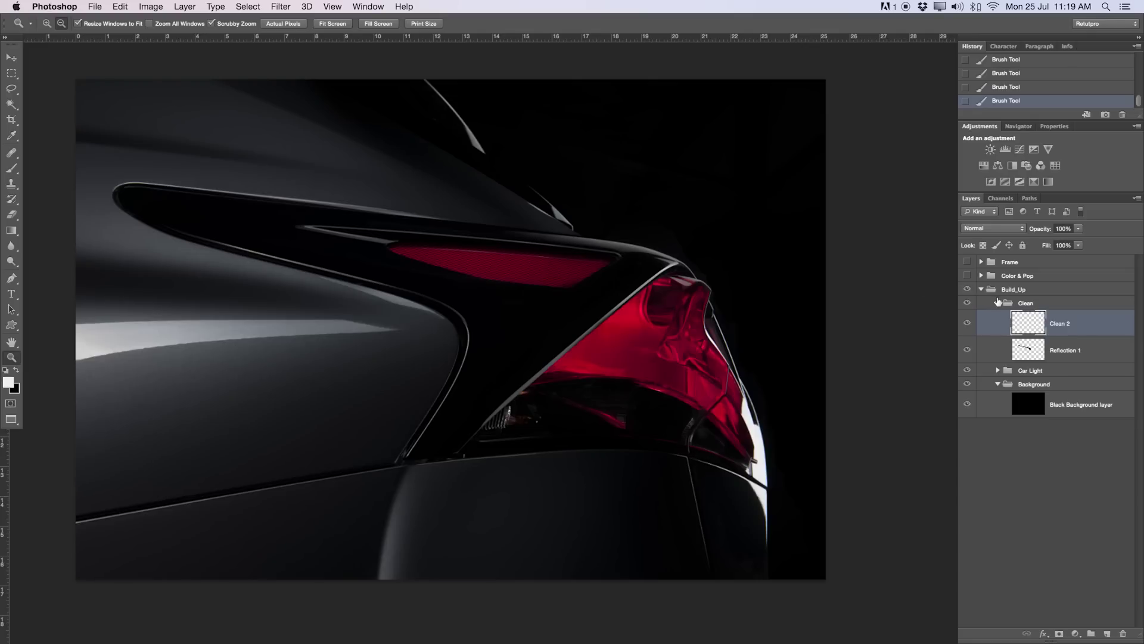
Collapse Build_Up and turn on the Color & Pop group's grading to preview it on the car.
{"action": "left_click", "coordinate": [982, 289]}
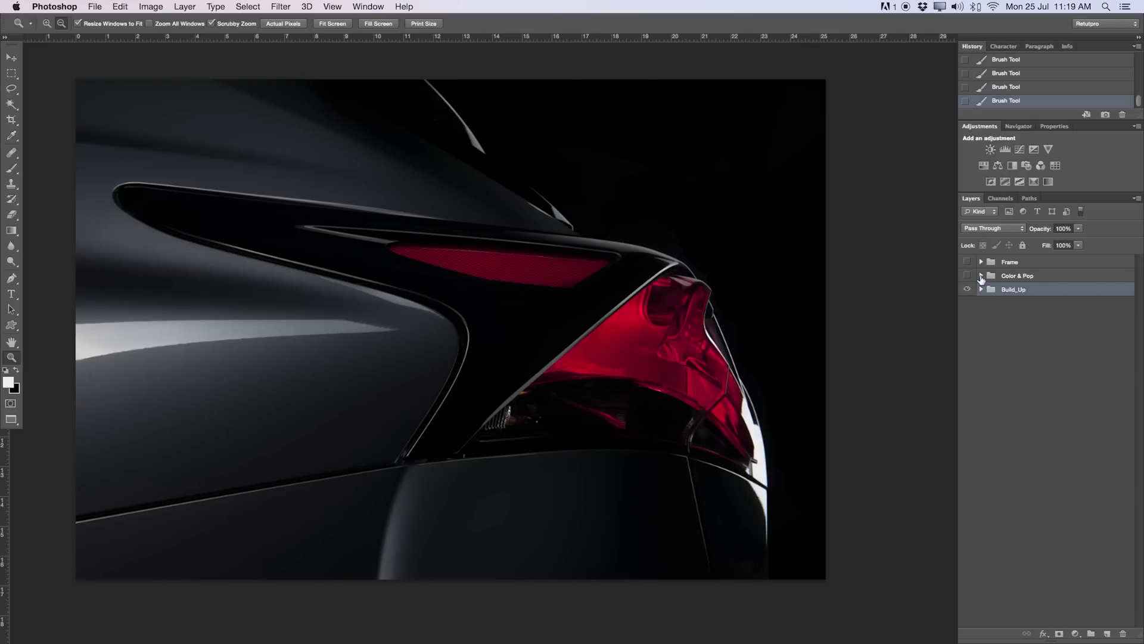
{"action": "left_click", "coordinate": [981, 276]}
{"action": "left_click", "coordinate": [966, 296]}
{"action": "left_click", "coordinate": [970, 308]}
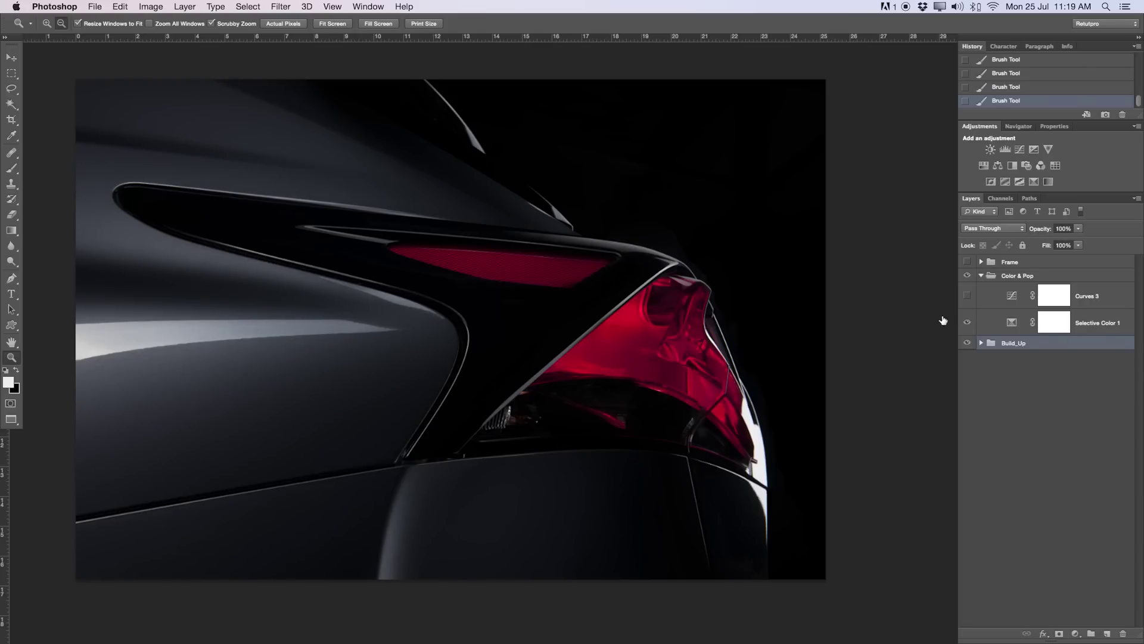
Add a Selective Color adjustment above Selective Color 1, then delete the extra Selective Color 2 layer.
{"action": "left_click", "coordinate": [1018, 326]}
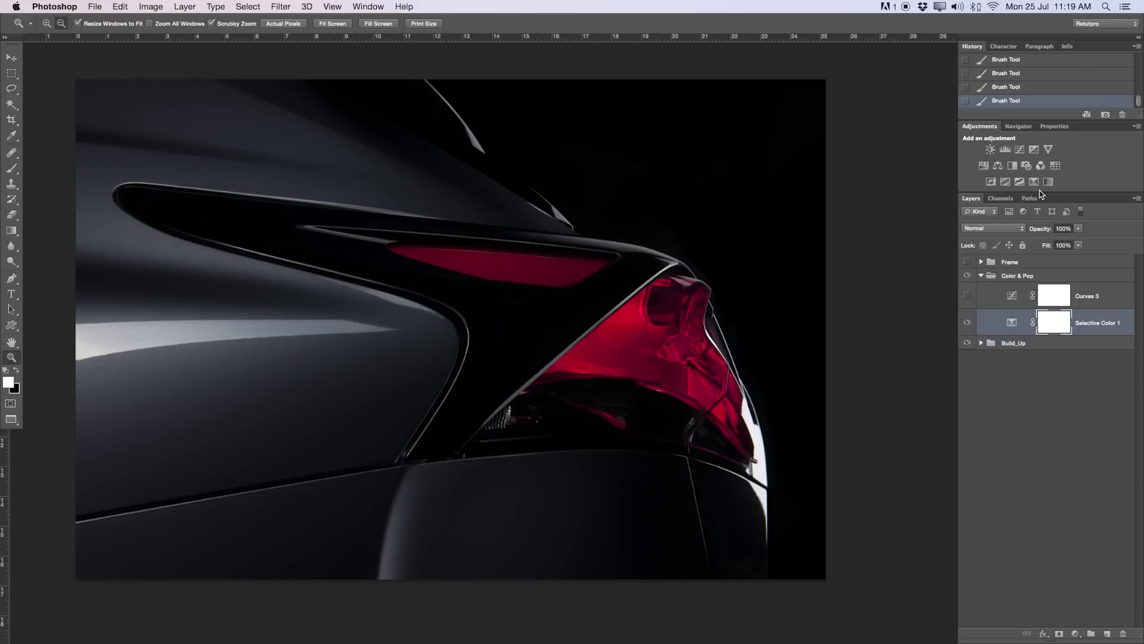
{"action": "left_click", "coordinate": [1034, 182]}
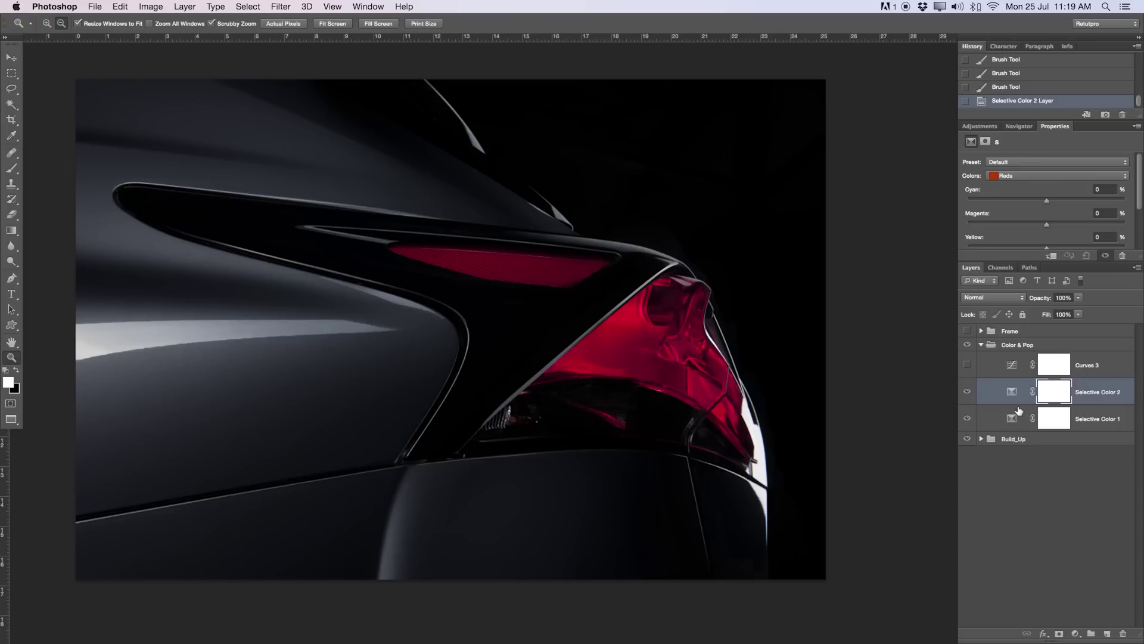
{"action": "key", "text": "Delete"}
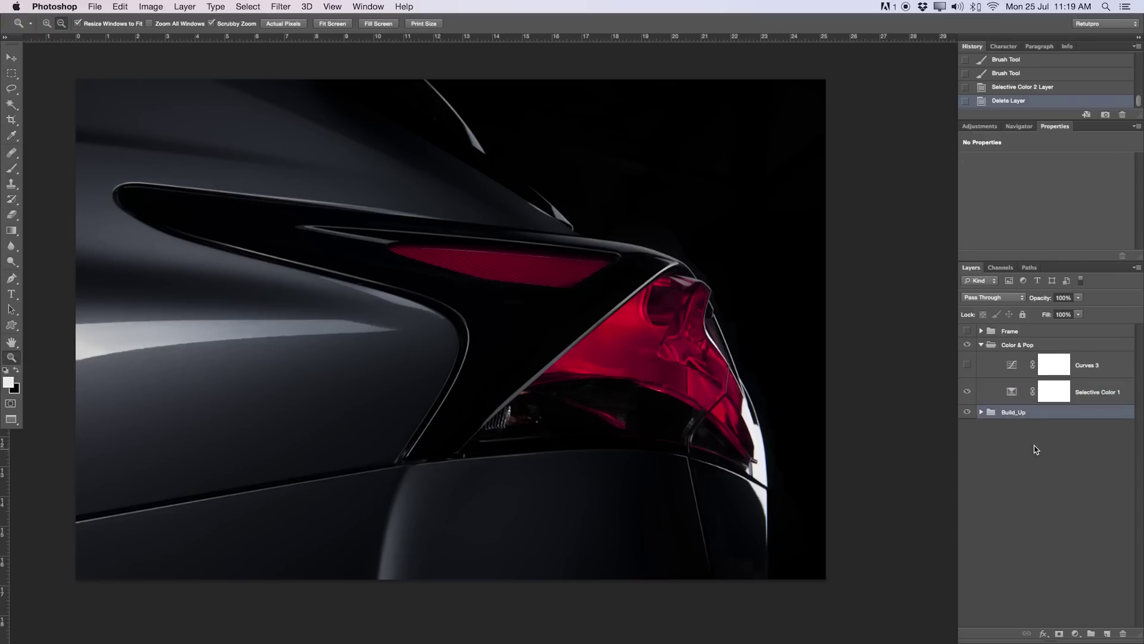
{"action": "double_click", "coordinate": [1049, 412]}
{"action": "key", "text": "Escape"}
Inspect the Selective Color 1 Neutrals settings and compare the image with and without it.
{"action": "left_click", "coordinate": [1012, 394]}
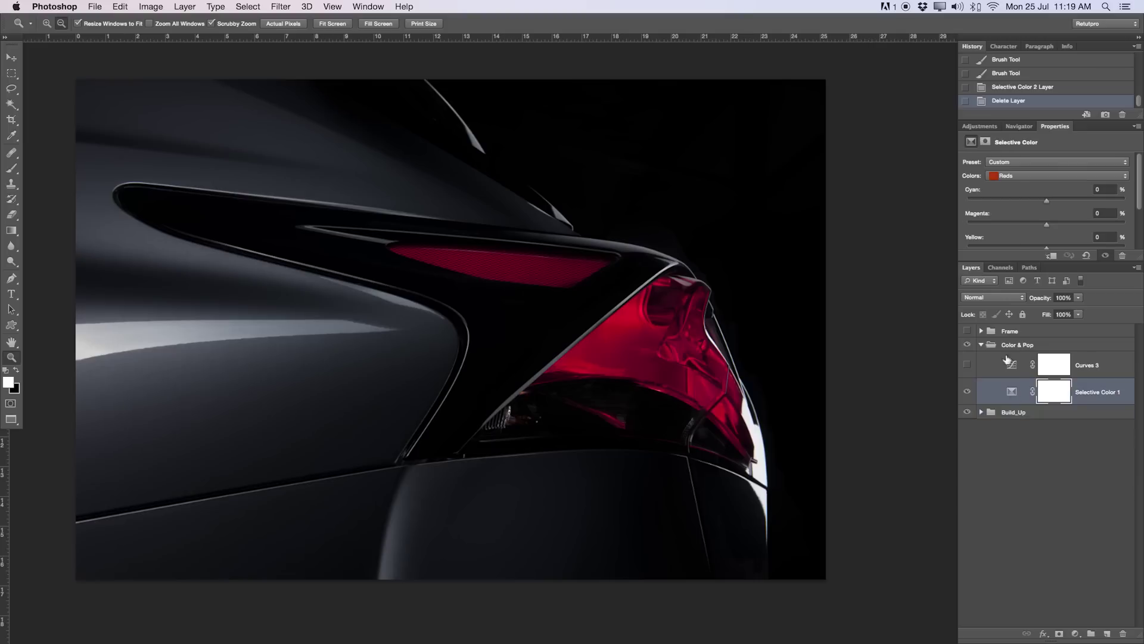
{"action": "left_click", "coordinate": [1024, 177]}
{"action": "left_click", "coordinate": [1034, 247]}
{"action": "left_click_drag", "start_coordinate": [1039, 261], "coordinate": [1042, 297]}
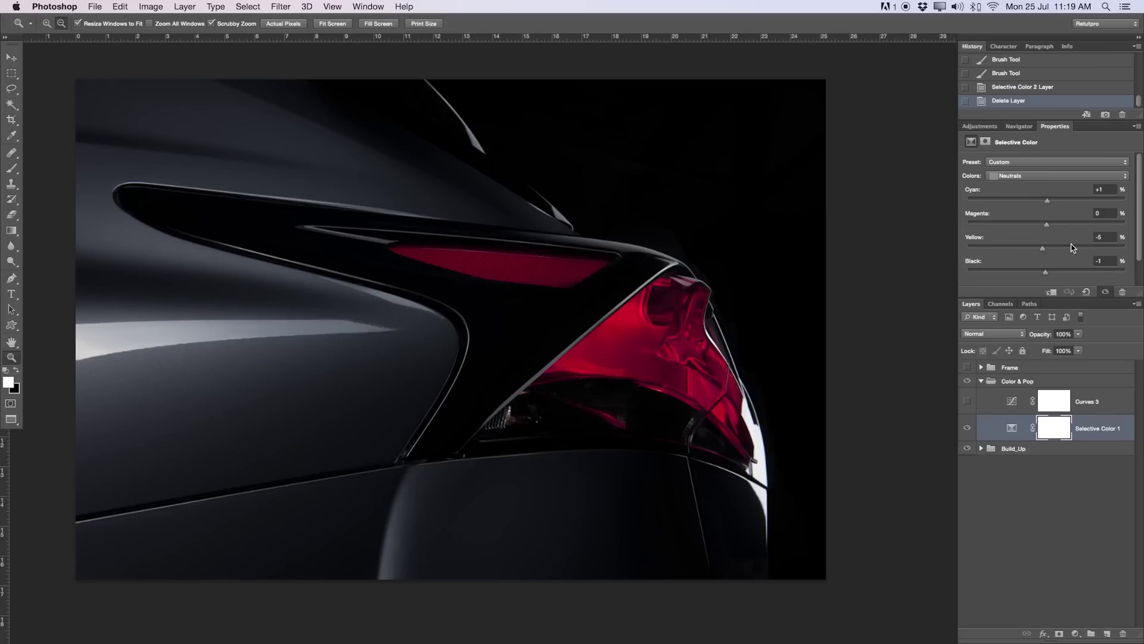
{"action": "left_click", "coordinate": [968, 428]}
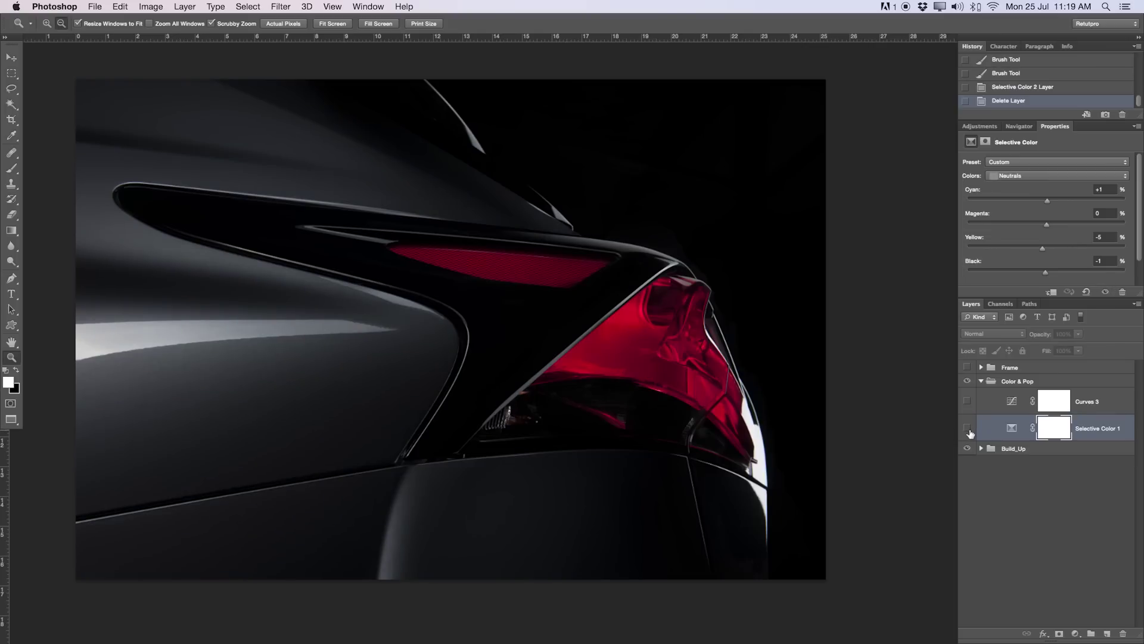
{"action": "left_click", "coordinate": [968, 429]}
{"action": "left_click", "coordinate": [967, 430]}
{"action": "left_click", "coordinate": [968, 430]}
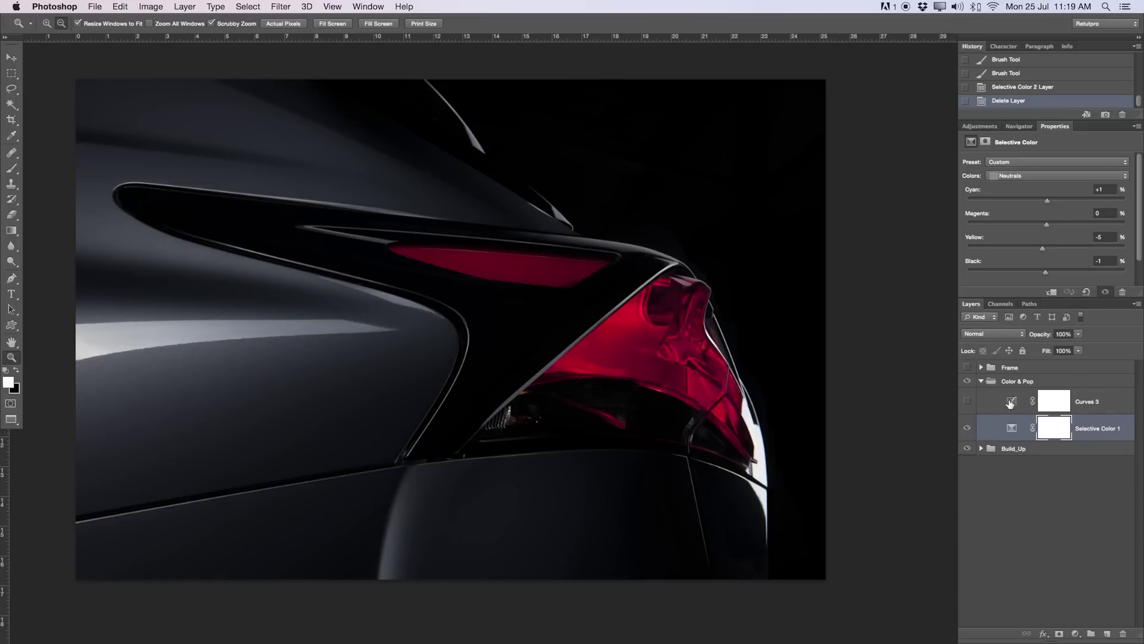
Enable Curves 3, comparing highlights with and without it, and leave it on.
{"action": "left_click", "coordinate": [967, 401]}
{"action": "left_click", "coordinate": [968, 402]}
{"action": "left_click", "coordinate": [967, 402]}
{"action": "left_click", "coordinate": [967, 403]}
{"action": "left_click", "coordinate": [967, 402]}
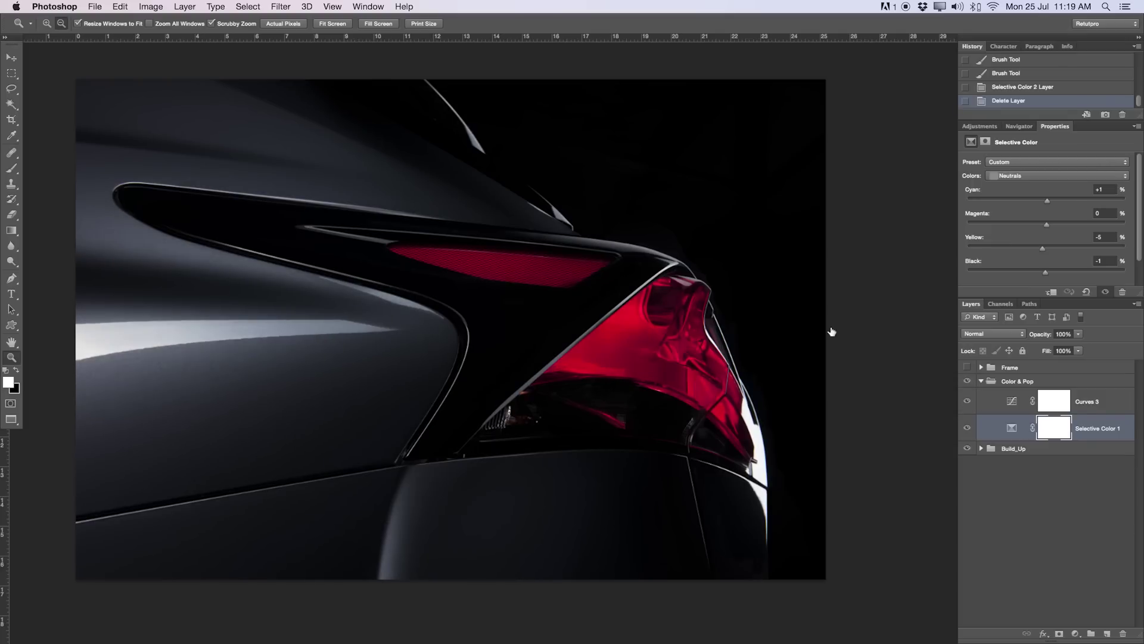
{"action": "left_click_drag", "start_coordinate": [744, 357], "coordinate": [774, 387]}
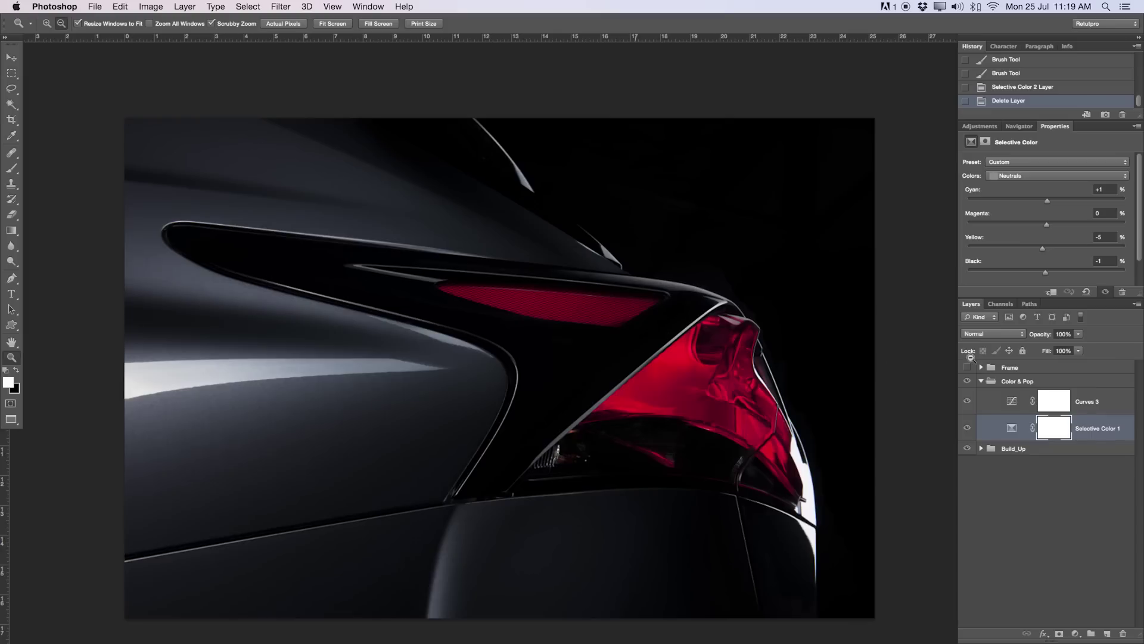
Steepen the Curves 3 curve by dragging its point up-left to brighten the highlights.
{"action": "left_click", "coordinate": [1009, 403]}
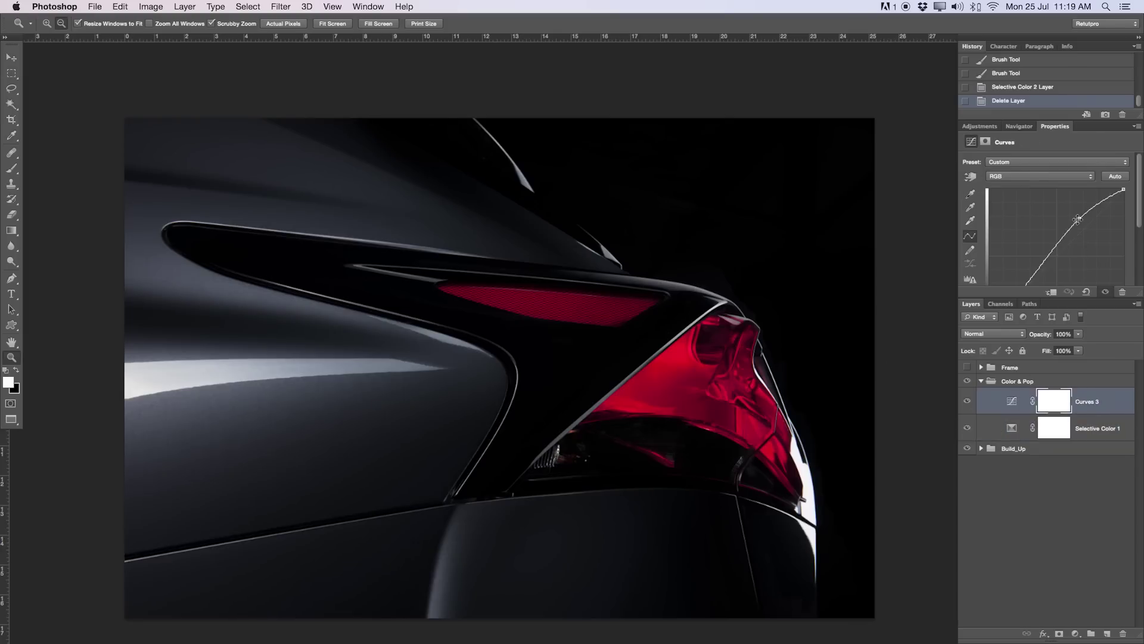
{"action": "mouse_move", "coordinate": [1077, 219]}
{"action": "left_mouse_down"}
{"action": "mouse_move", "coordinate": [1070, 208]}
{"action": "mouse_move", "coordinate": [1077, 218]}
{"action": "left_mouse_up"}
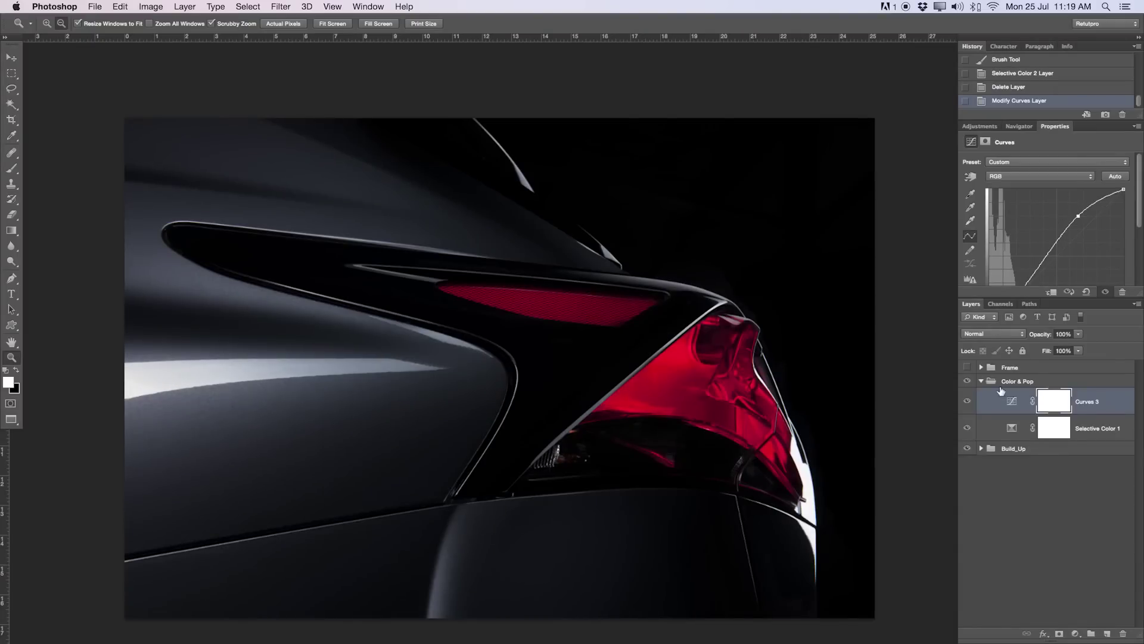
{"action": "left_click", "coordinate": [970, 378]}
Collapse Color & Pop and reveal the Frame group's white cinematic bars.
{"action": "left_click", "coordinate": [982, 380]}
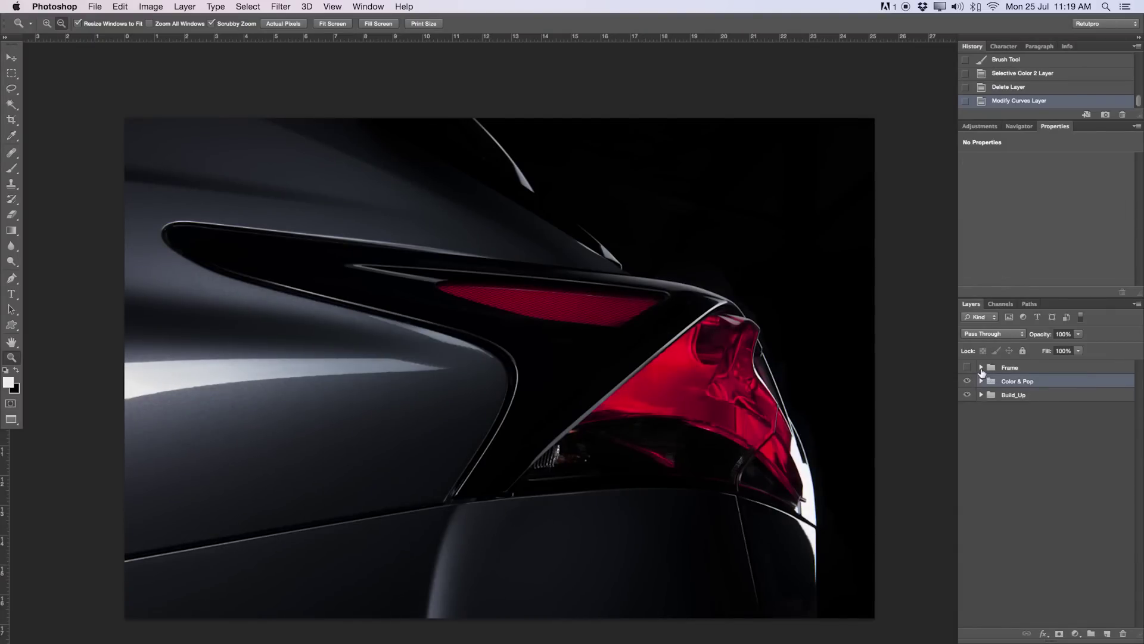
{"action": "left_click", "coordinate": [981, 368]}
{"action": "left_click", "coordinate": [967, 368]}
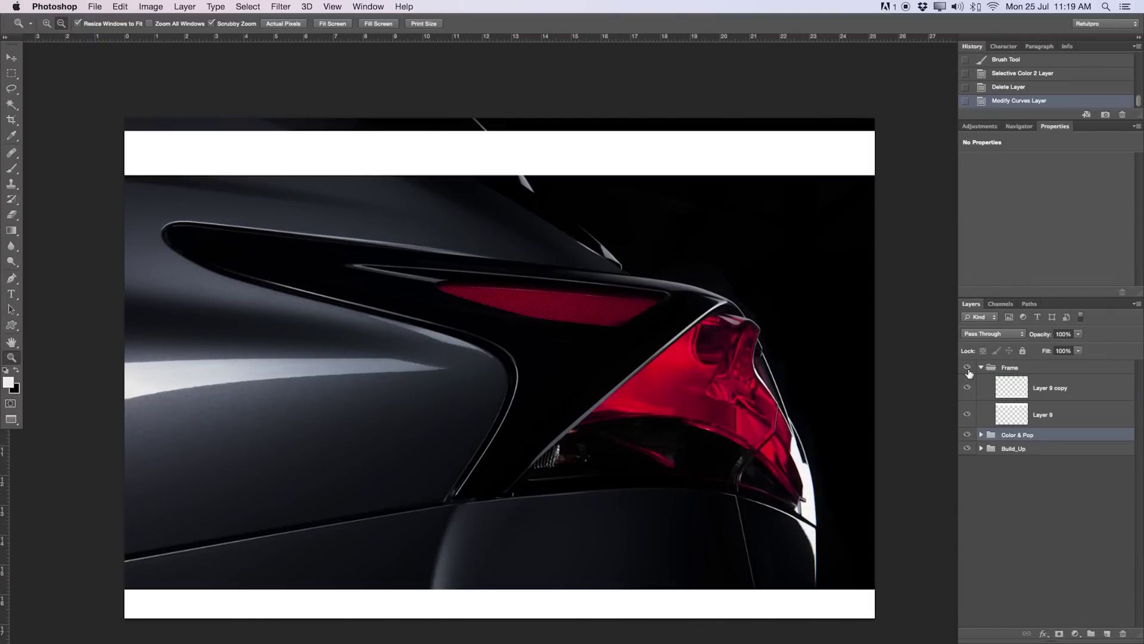
Move and stretch the top bar (Layer 9) upward, and raise the bottom bar (Layer 9 copy) slightly.
{"action": "left_click", "coordinate": [1034, 415]}
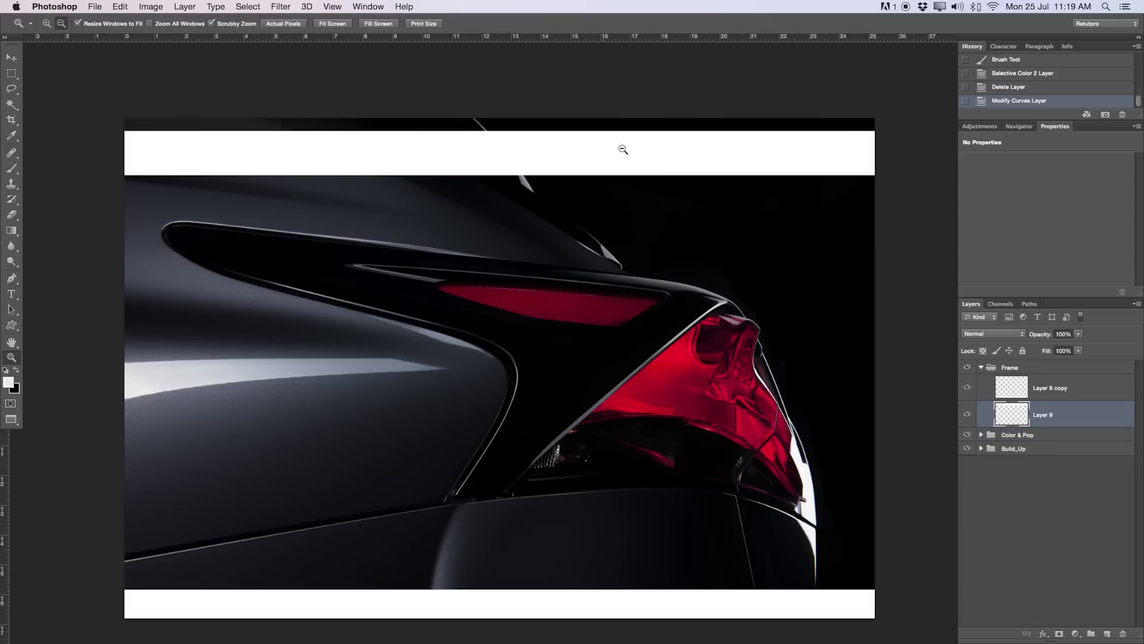
{"action": "key", "text": "v"}
{"action": "left_click_drag", "start_coordinate": [725, 274], "coordinate": [722, 292]}
{"action": "key", "text": "ctrl+t"}
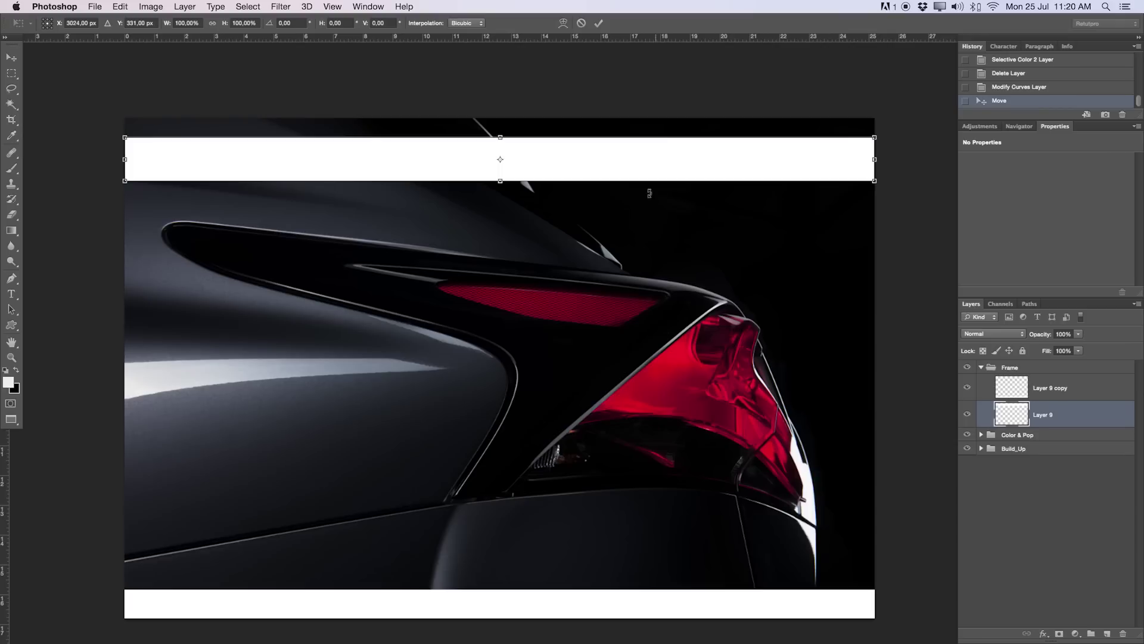
{"action": "left_click_drag", "start_coordinate": [499, 143], "coordinate": [500, 100]}
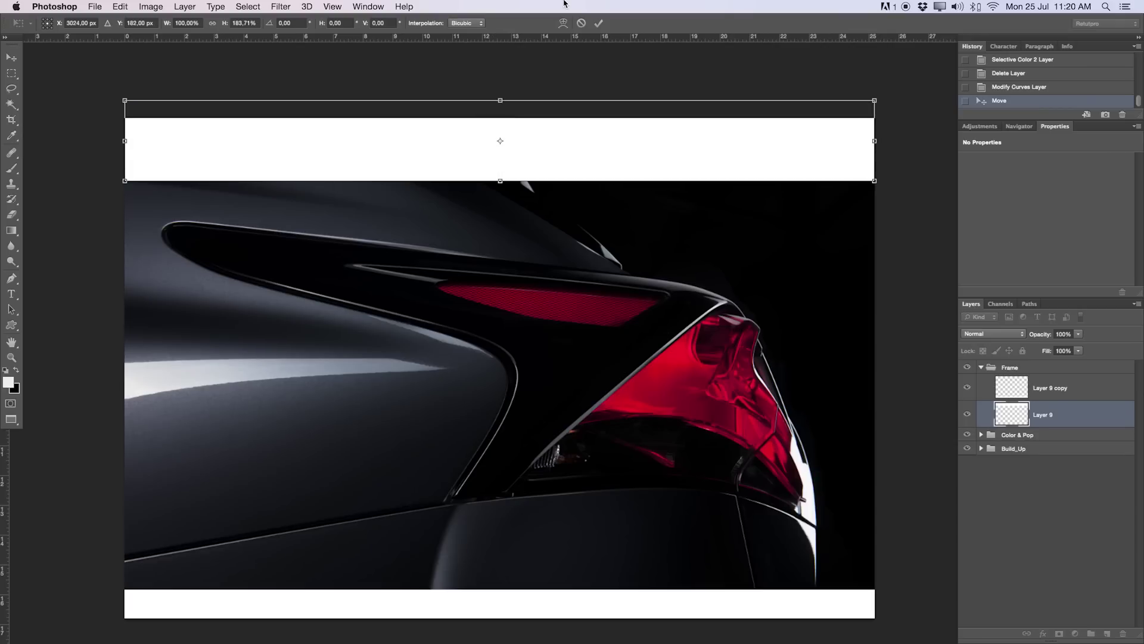
{"action": "key", "text": "Return"}
{"action": "left_click_drag", "start_coordinate": [577, 222], "coordinate": [574, 207]}
{"action": "mouse_move", "coordinate": [675, 190]}
{"action": "left_mouse_down"}
{"action": "mouse_move", "coordinate": [674, 171]}
{"action": "mouse_move", "coordinate": [675, 200]}
{"action": "left_mouse_up"}
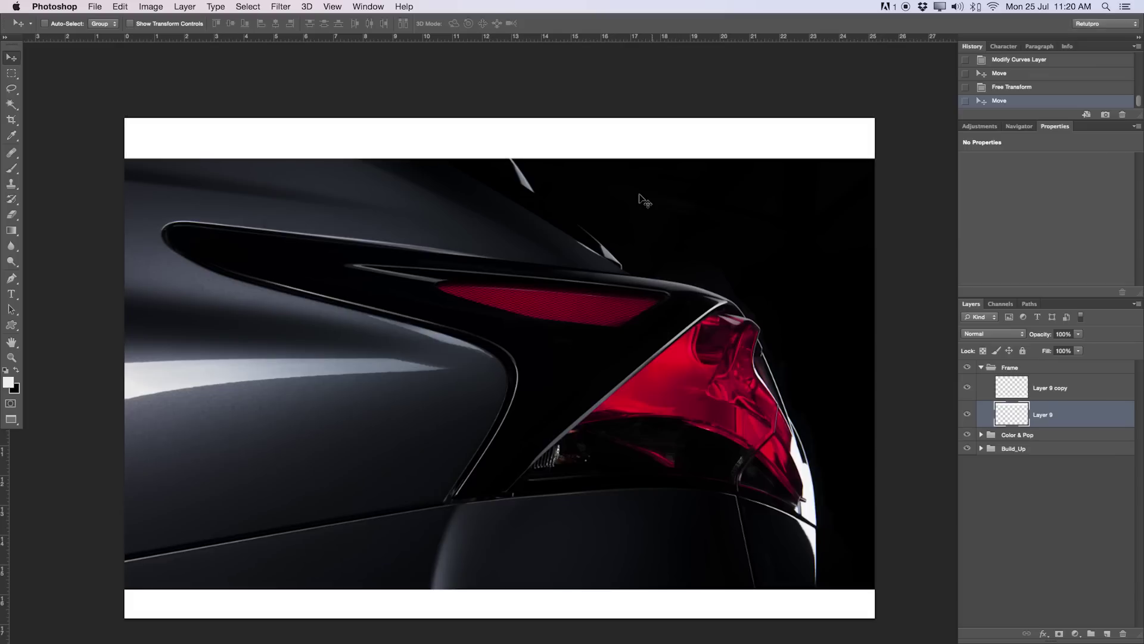
{"action": "left_click", "coordinate": [1013, 386]}
{"action": "mouse_move", "coordinate": [771, 562]}
{"action": "left_mouse_down"}
{"action": "mouse_move", "coordinate": [767, 544]}
{"action": "mouse_move", "coordinate": [772, 559]}
{"action": "left_mouse_up"}
Trial a crop to the image's top and bottom edges, cancel it, and hide both white bars.
{"action": "key", "text": "c"}
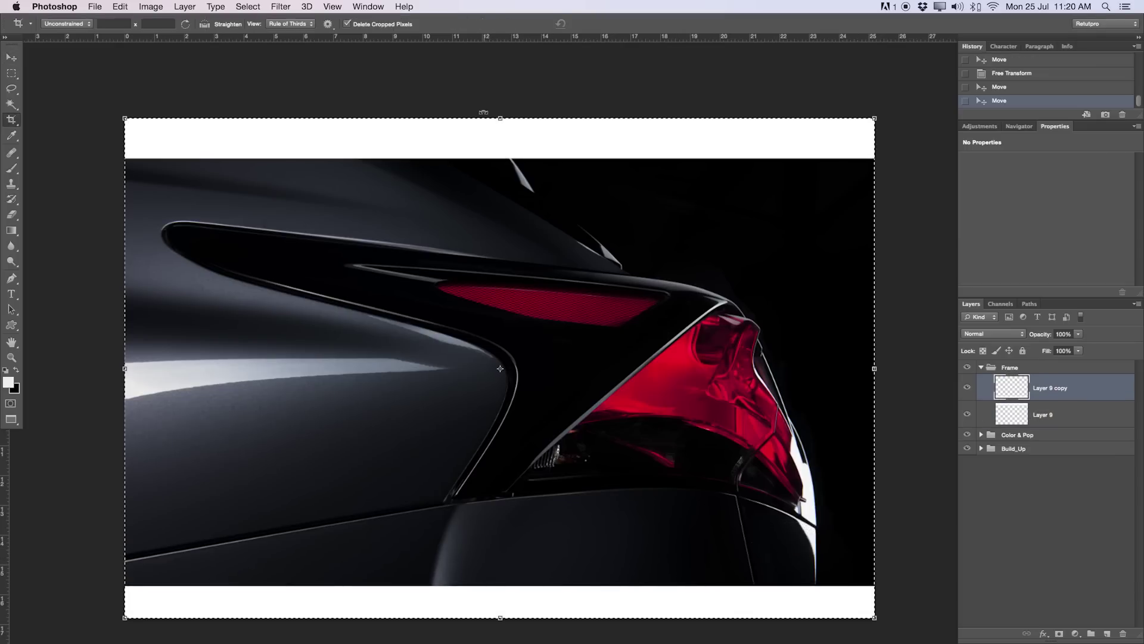
{"action": "left_click_drag", "start_coordinate": [502, 116], "coordinate": [502, 159]}
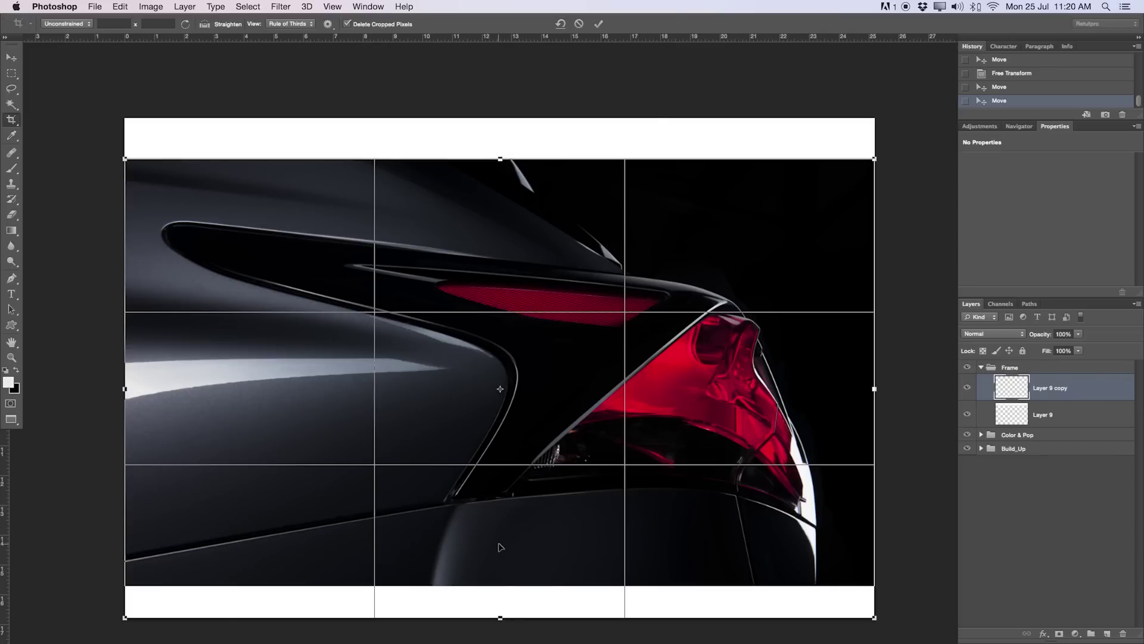
{"action": "left_click_drag", "start_coordinate": [508, 614], "coordinate": [501, 584]}
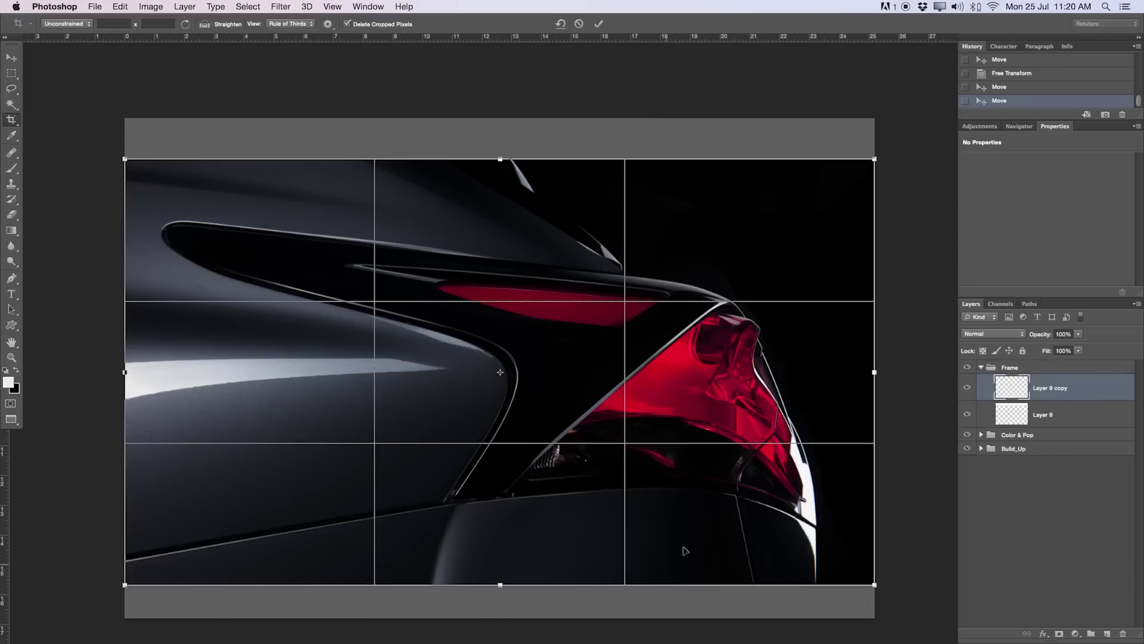
{"action": "key", "text": "Escape"}
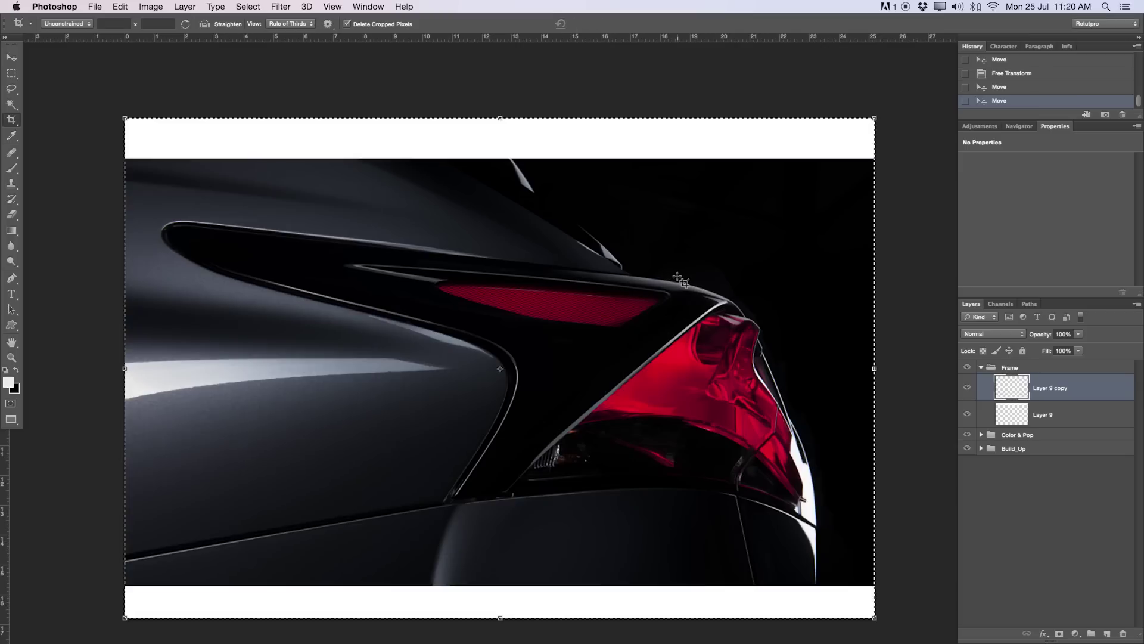
{"action": "left_click", "coordinate": [967, 388]}
{"action": "left_click", "coordinate": [967, 414]}
{"action": "key", "text": "v"}
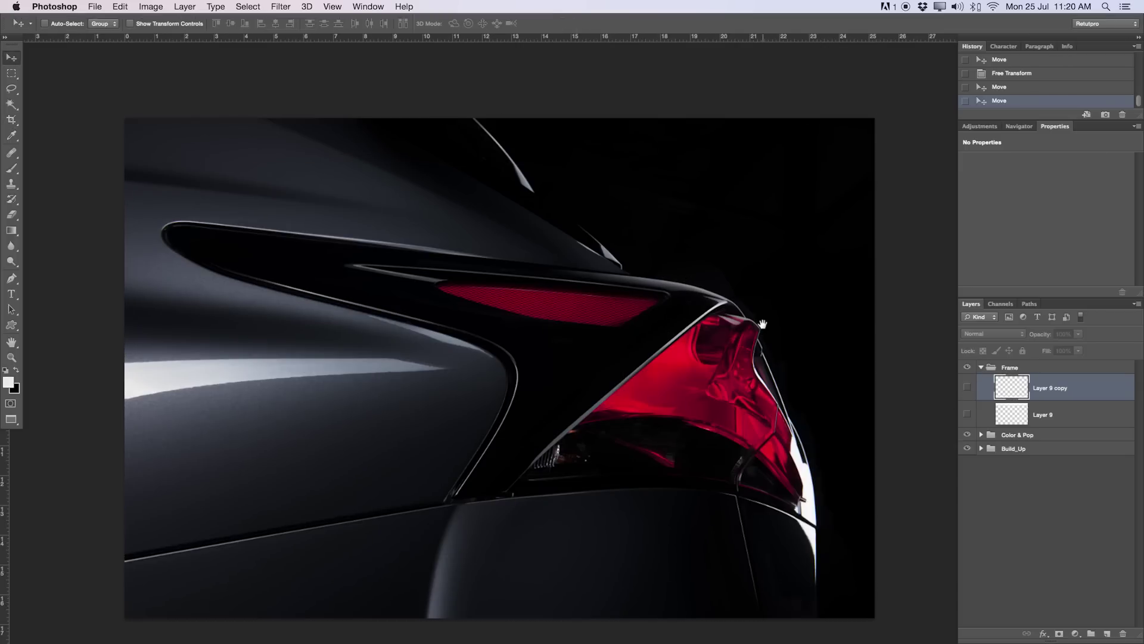